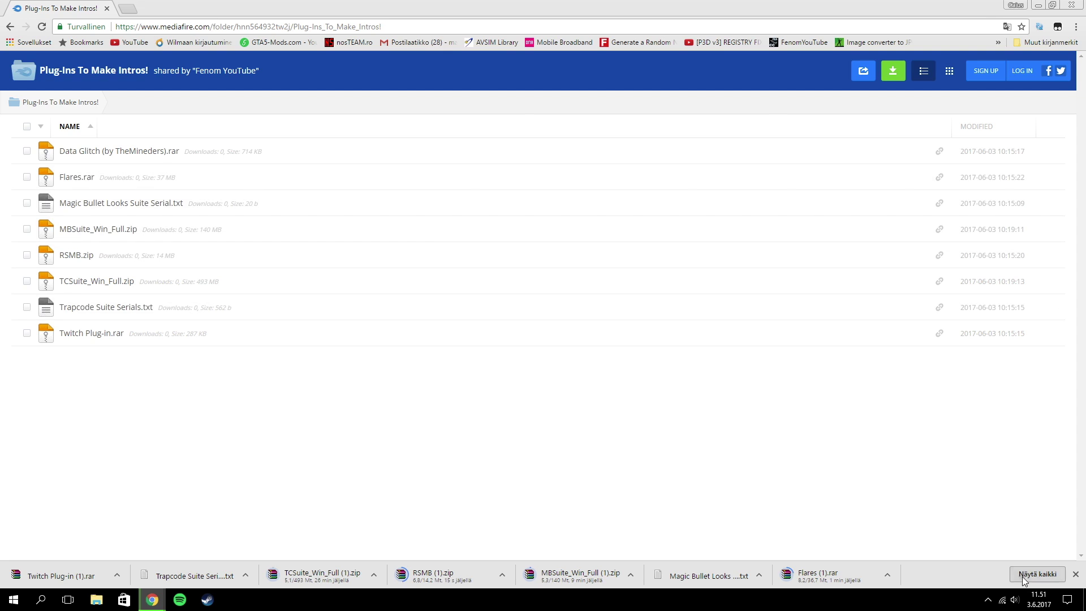
- Check the progress of the plug-in archives in the browser's downloads list
scroll(414, 267, down, 4)
scroll(413, 267, down, 2)
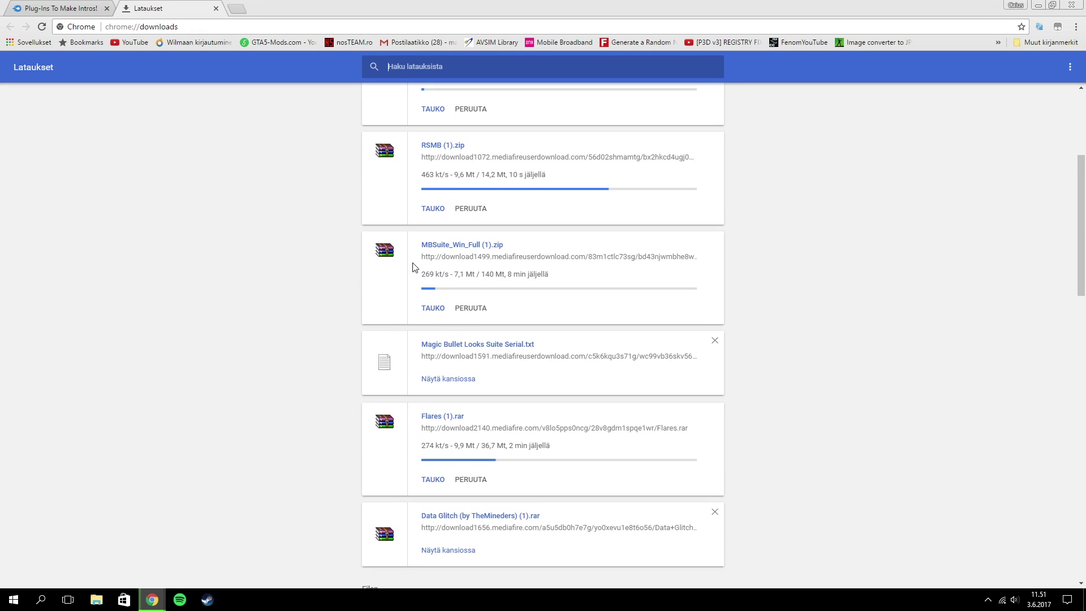
scroll(414, 226, up, 5)
scroll(1084, 150, down, 1)
scroll(1085, 150, down, 5)
scroll(613, 200, up, 6)
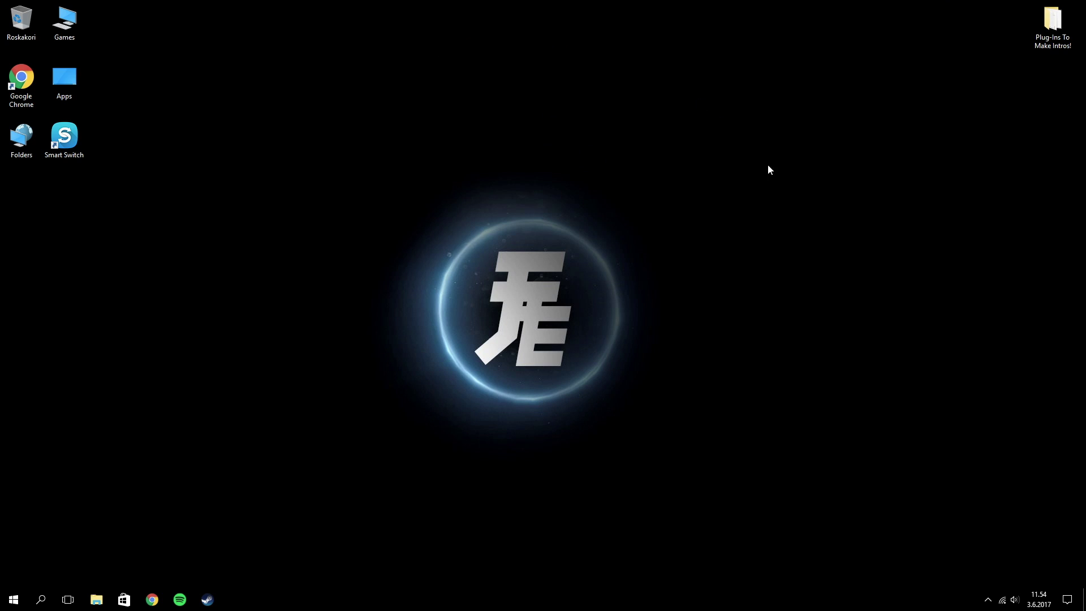
- Open the Plug-Ins To Make Intros! folder and extract the Data Glitch, Optical Flares and GenArts Sapphire folders to the desktop
double_click(1051, 23)
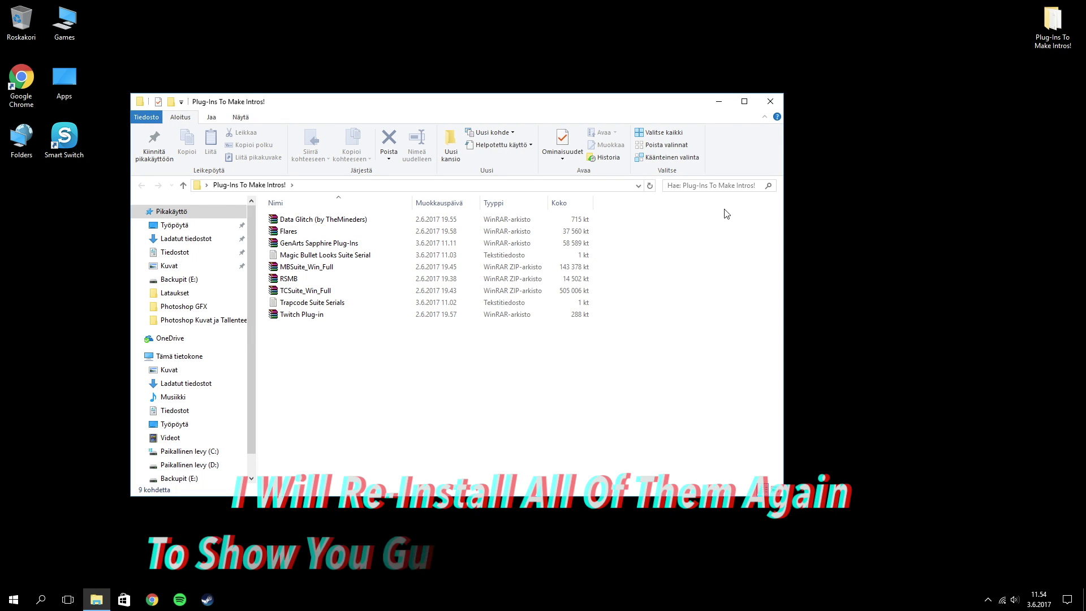
double_click(300, 219)
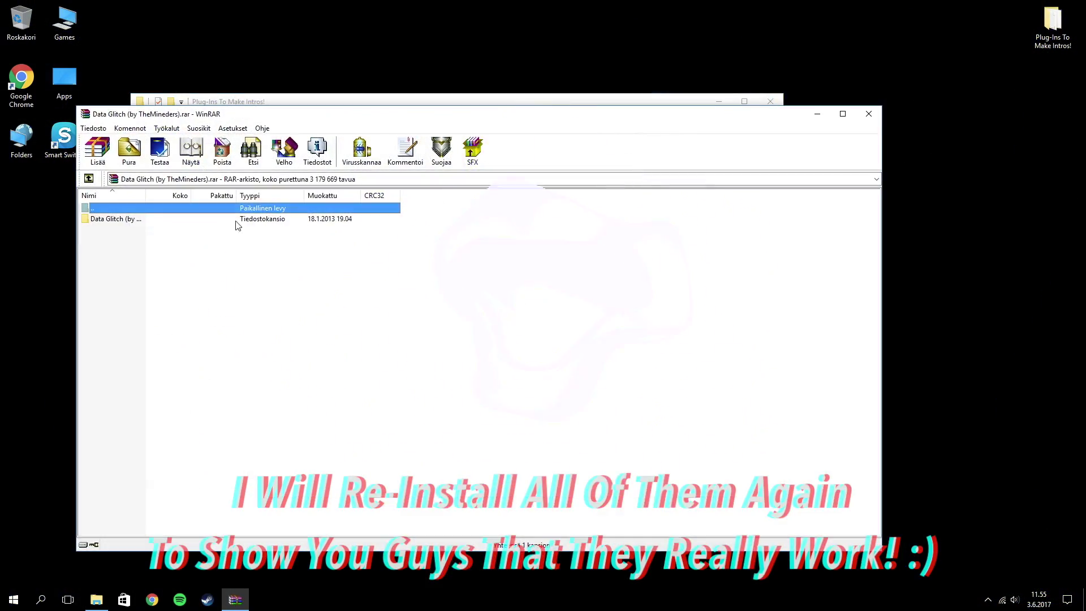
drag(170, 220, 966, 203)
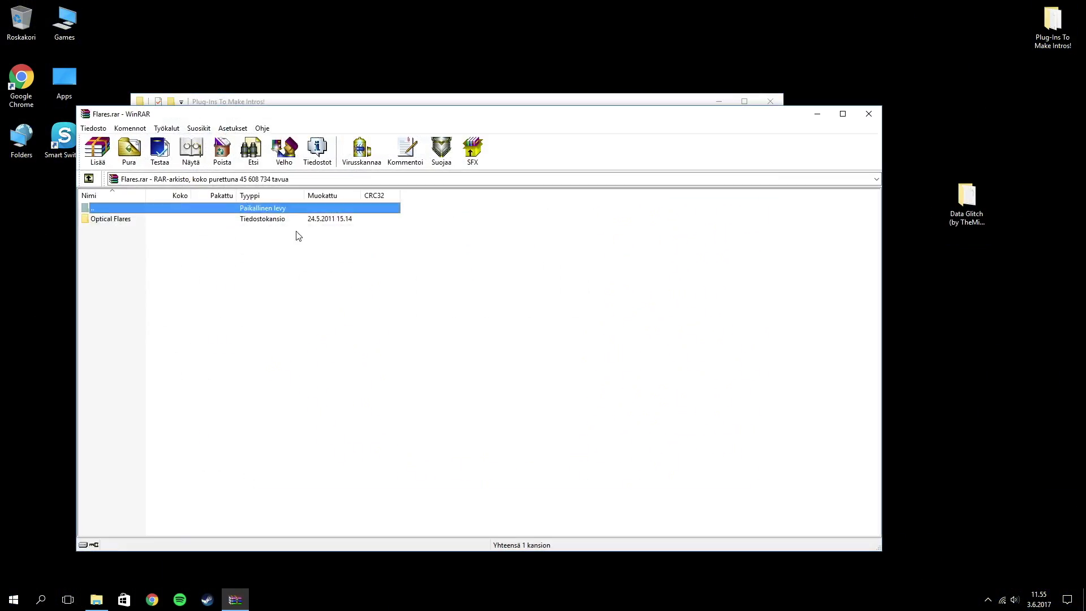
drag(296, 233, 915, 199)
drag(244, 219, 940, 324)
drag(940, 324, 941, 324)
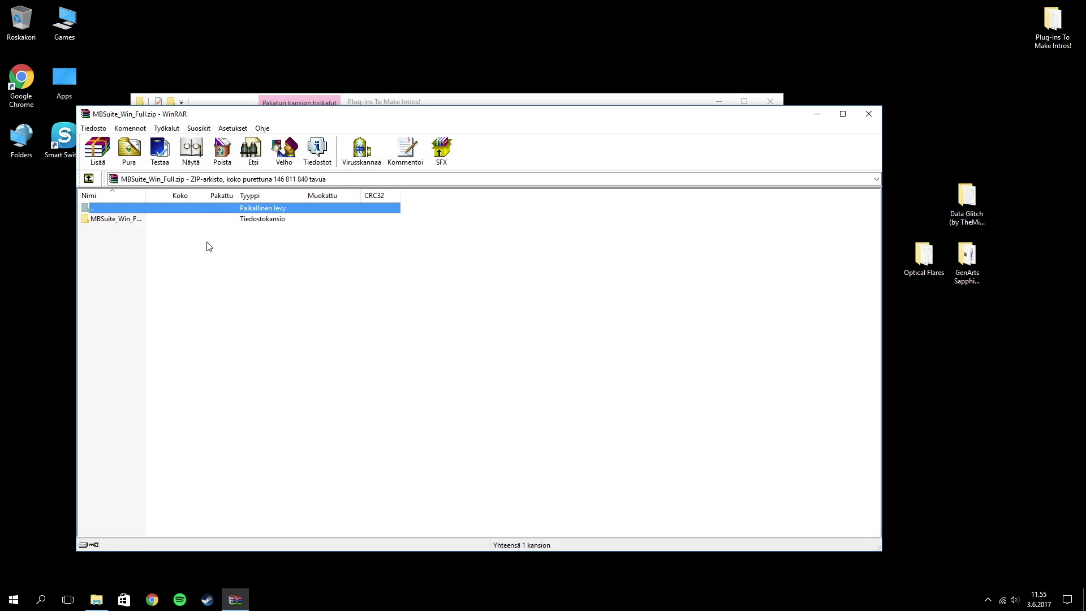
- Extract the contents of the MBSuite_Win_Full, RSMB and TCSuite_Win_Full archives to the desktop
drag(96, 218, 929, 326)
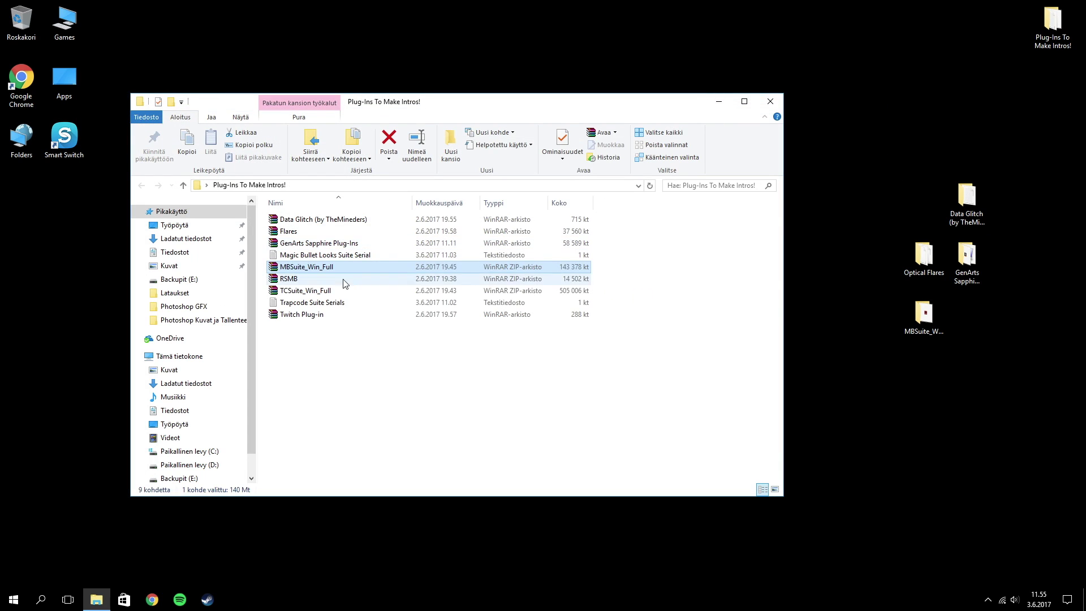
double_click(344, 280)
drag(111, 250, 1050, 352)
click(870, 116)
double_click(305, 290)
drag(116, 219, 953, 303)
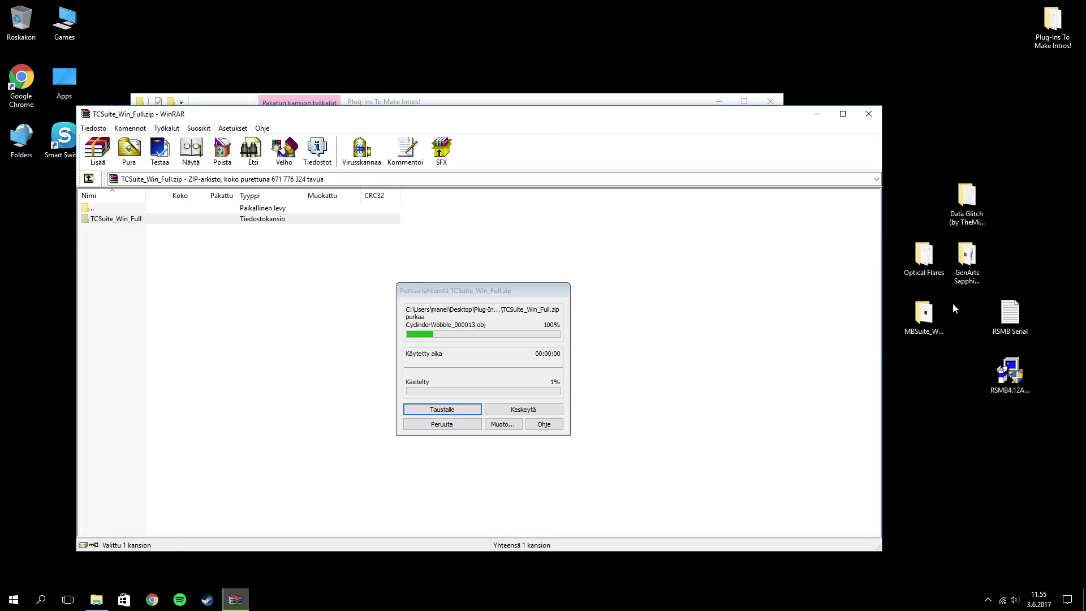
click(869, 115)
- Extract the Twitch Plug-in folder from its archive to the desktop and close the archive
double_click(301, 314)
drag(116, 219, 961, 317)
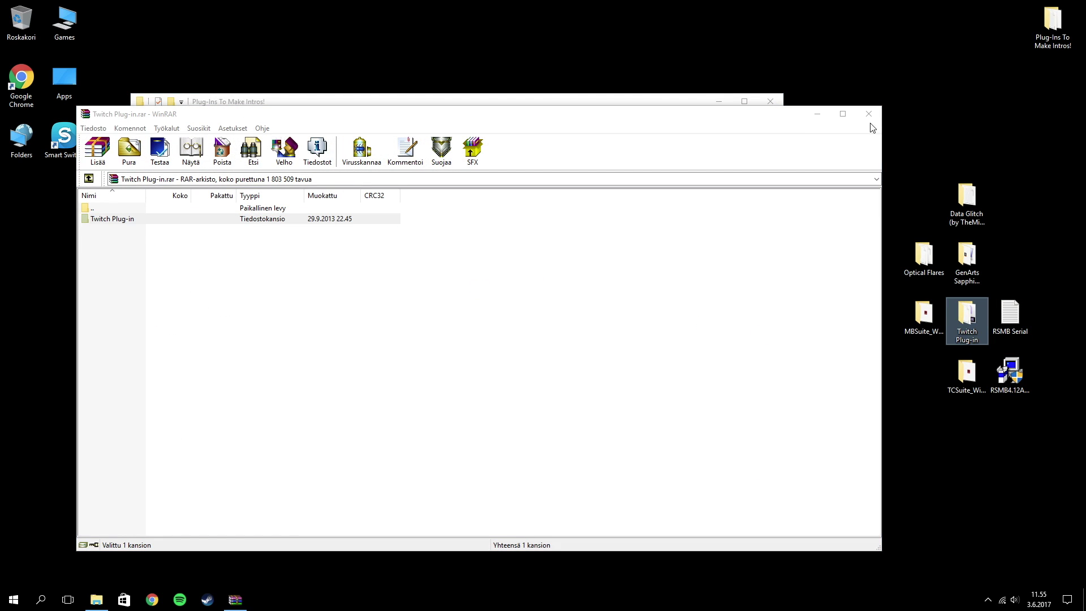
click(868, 115)
- Move the Trapcode Suite Serials and Magic Bullet Looks Suite Serial text files to the desktop and close the folder window
drag(312, 302, 876, 339)
drag(325, 255, 883, 215)
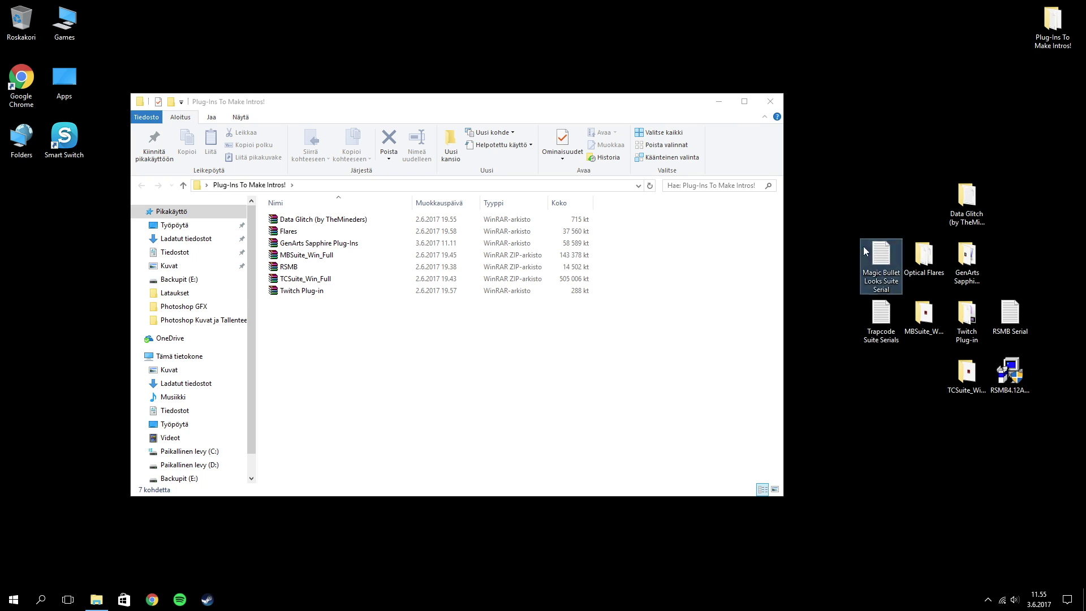
click(770, 101)
- Rearrange the extracted folders, text files and RSMB installer into a compact block of icons on the desktop
drag(1056, 420, 1004, 317)
drag(1010, 315, 1054, 197)
drag(958, 198, 917, 372)
drag(1000, 415, 882, 255)
drag(892, 258, 936, 197)
click(1005, 389)
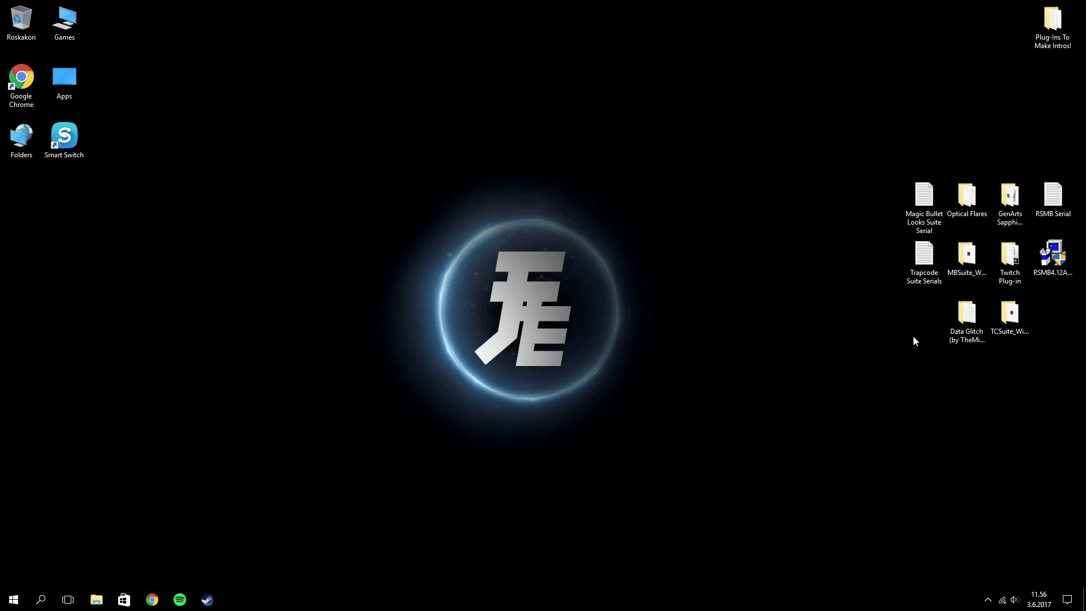
- Run RSMB4.12AEInstall.exe with permission to make changes, accepting the license agreement and the host application selection
double_click(1051, 261)
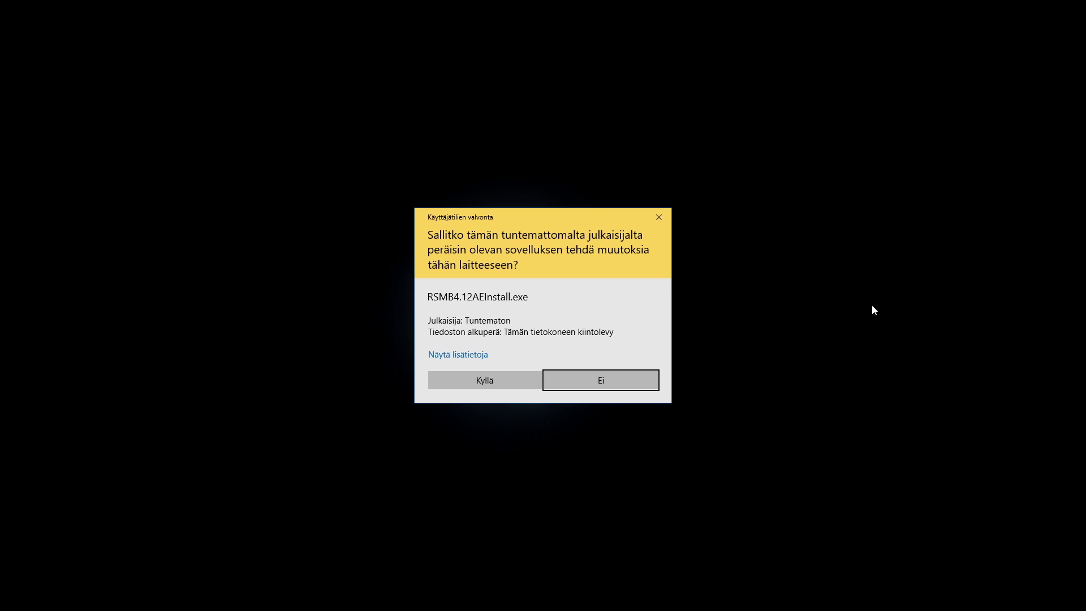
click(498, 383)
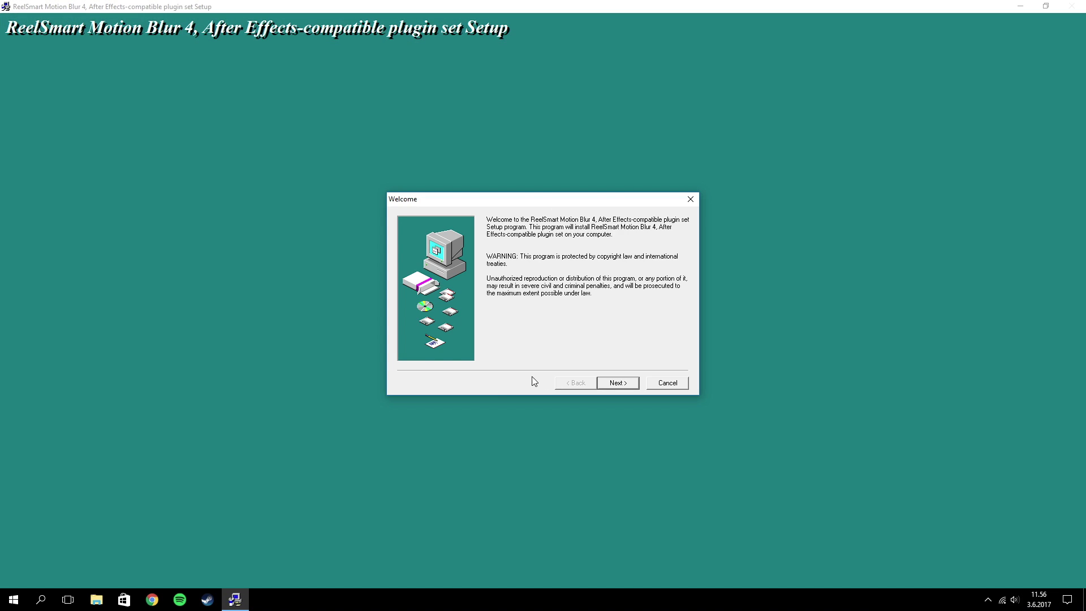
click(619, 382)
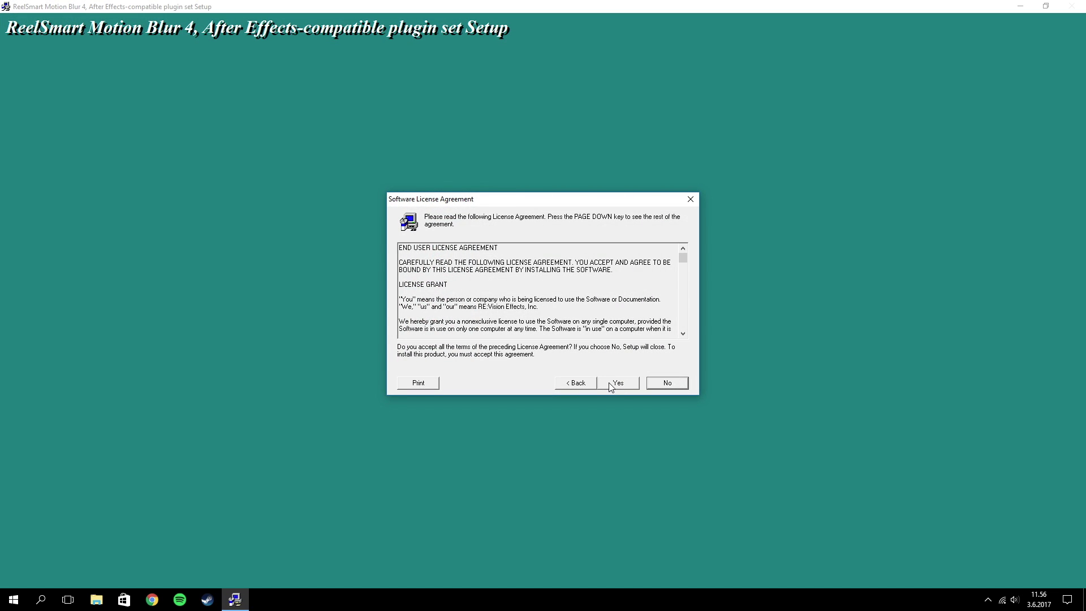
click(611, 385)
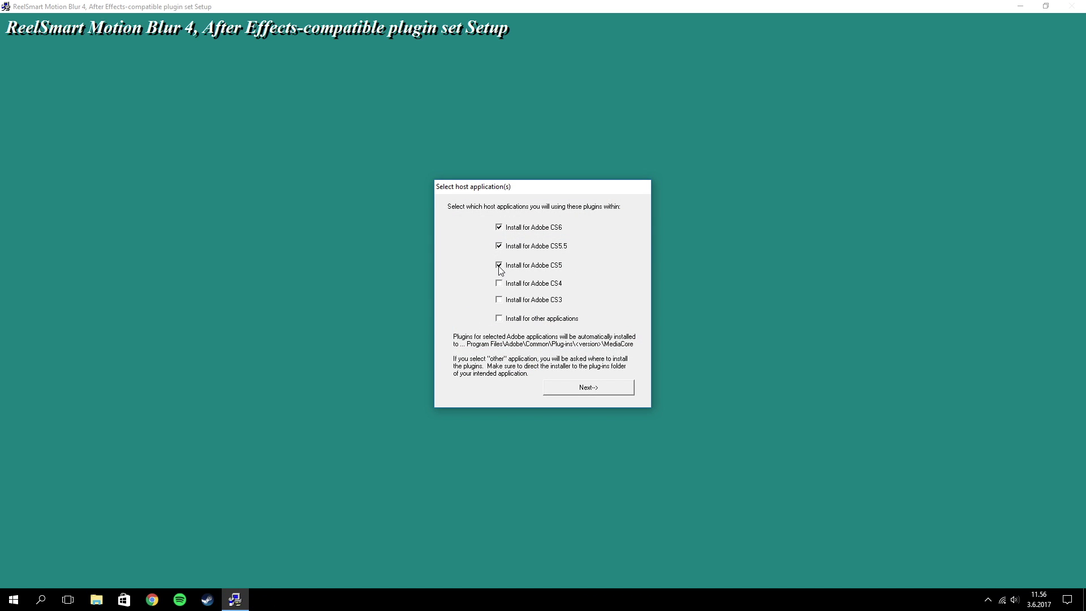
click(577, 393)
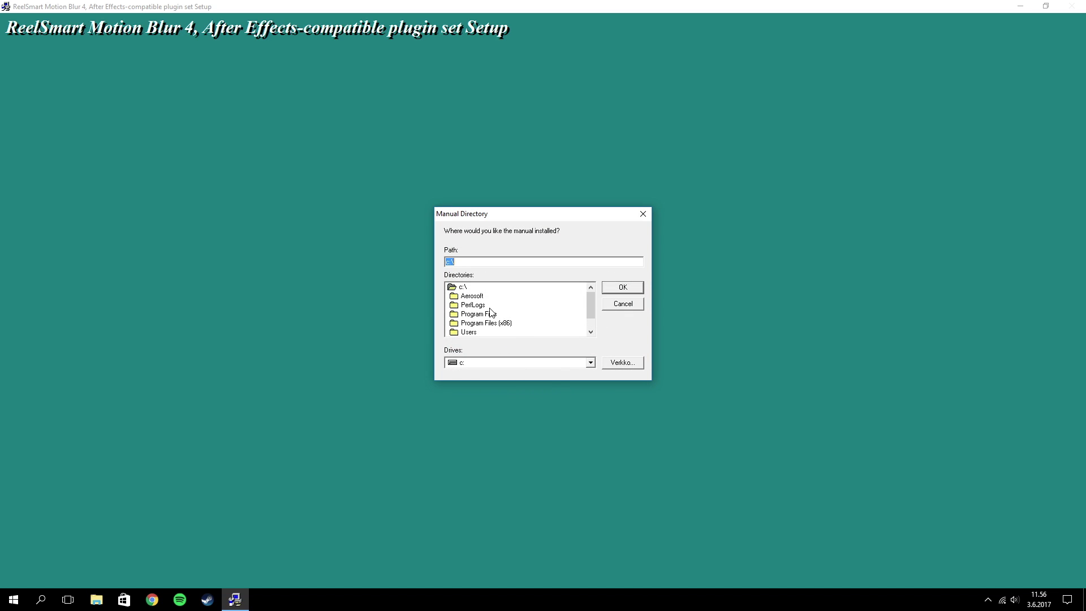
- Browse the manual's install directory to Program Files\Adobe\Adobe After Effects CC 2017\Support Files
double_click(494, 315)
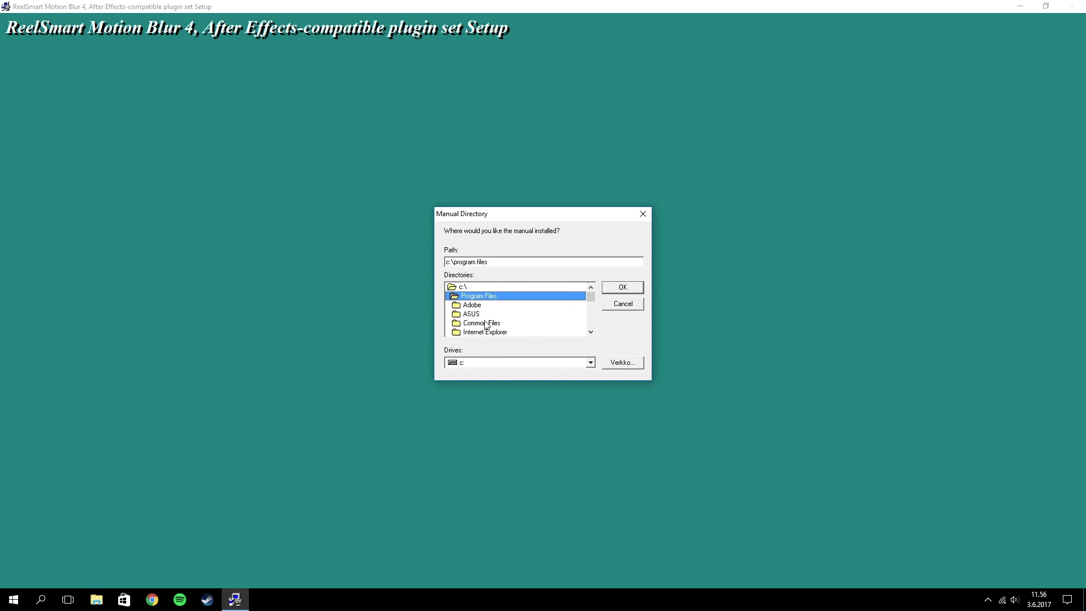
scroll(485, 325, down, 2)
scroll(494, 315, down, 5)
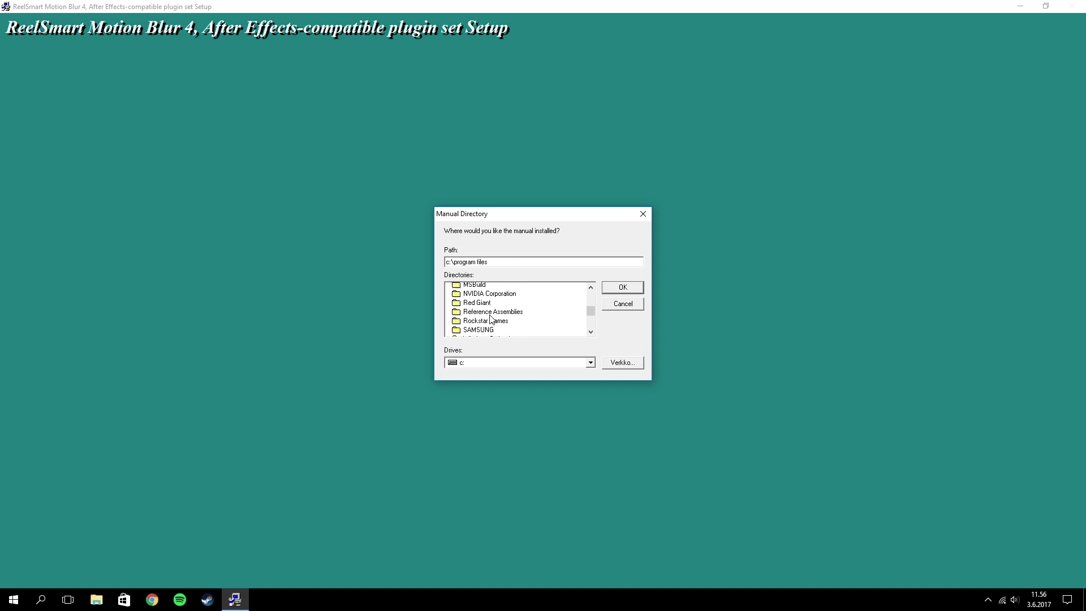
scroll(494, 323, up, 7)
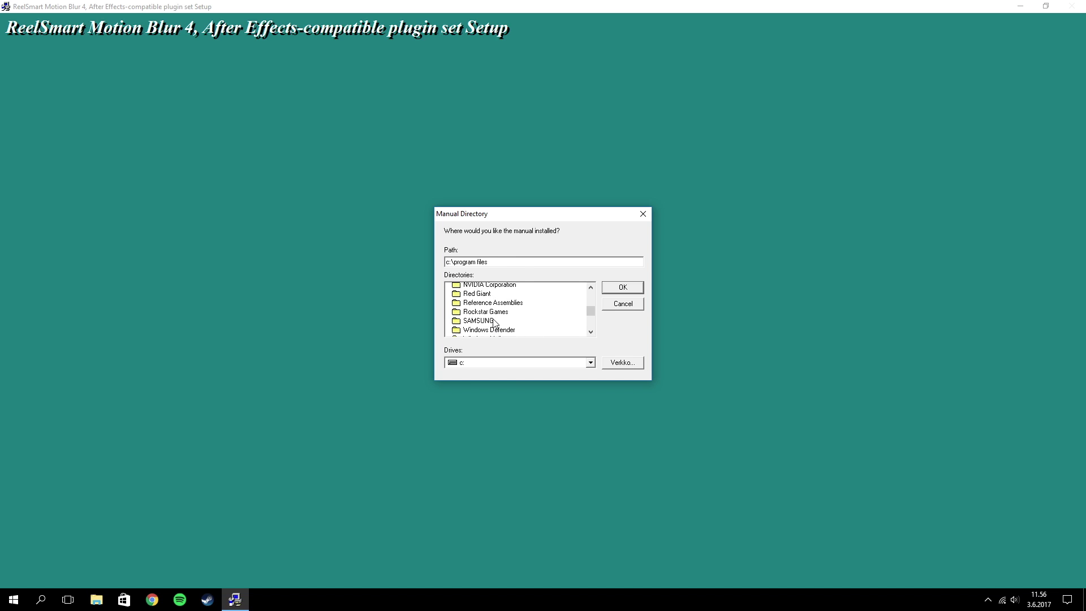
double_click(490, 306)
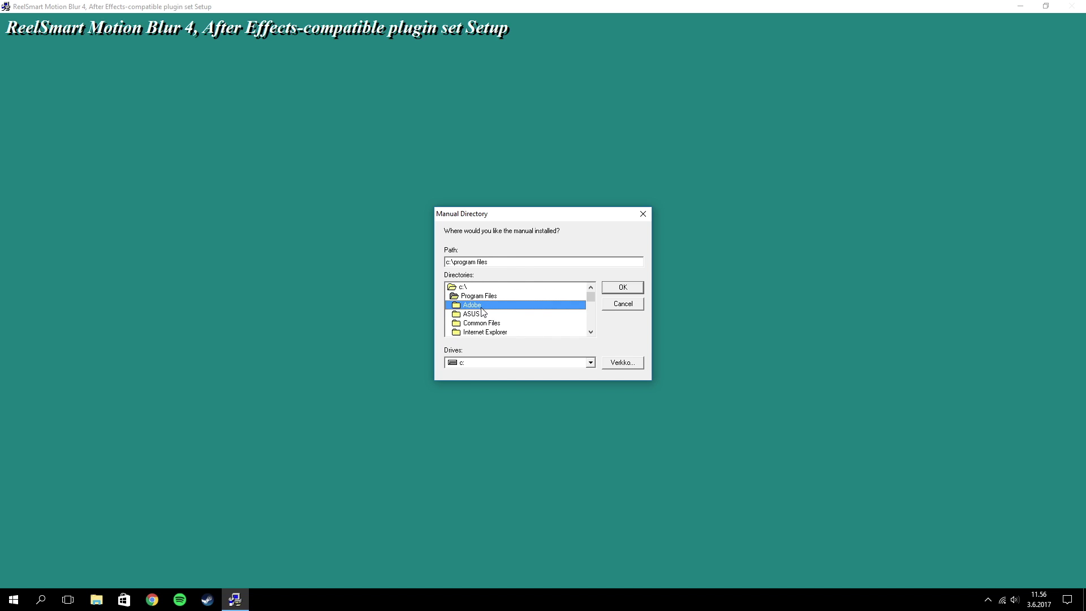
double_click(494, 314)
double_click(491, 322)
scroll(495, 316, down, 4)
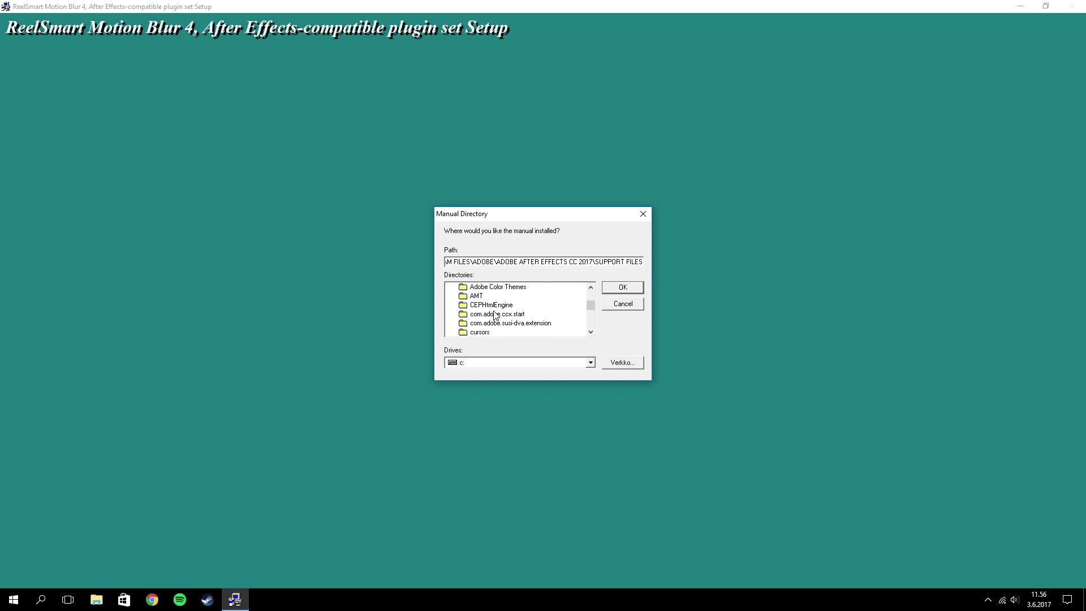
- Choose the Plug-ins\Effects subfolder of Support Files as the manual's install directory and confirm it
scroll(496, 316, up, 2)
scroll(496, 316, down, 3)
scroll(496, 315, up, 2)
scroll(495, 316, up, 3)
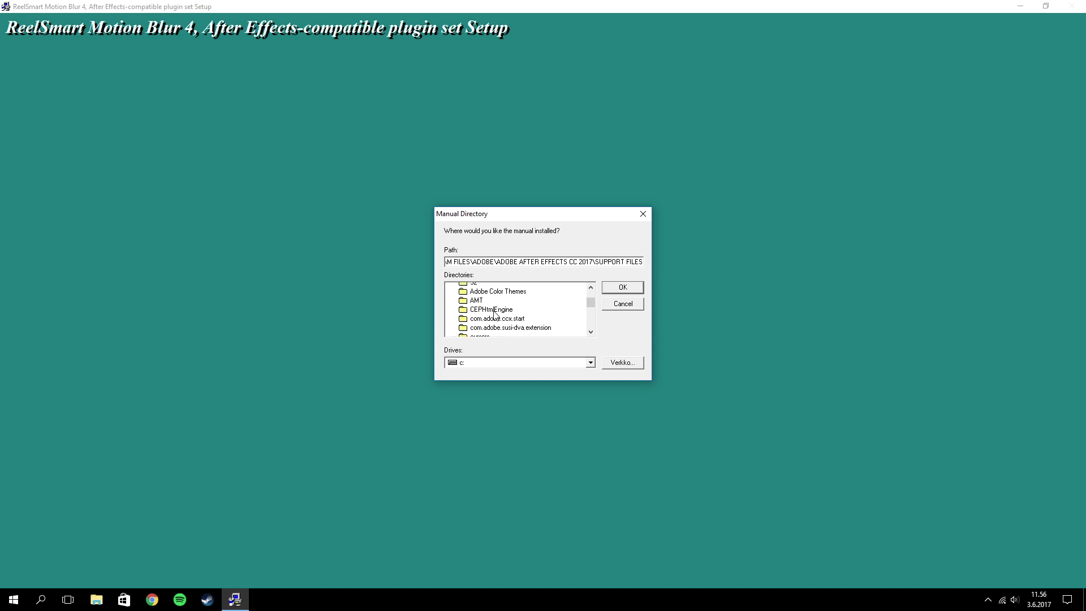
scroll(495, 315, down, 1)
scroll(495, 315, down, 8)
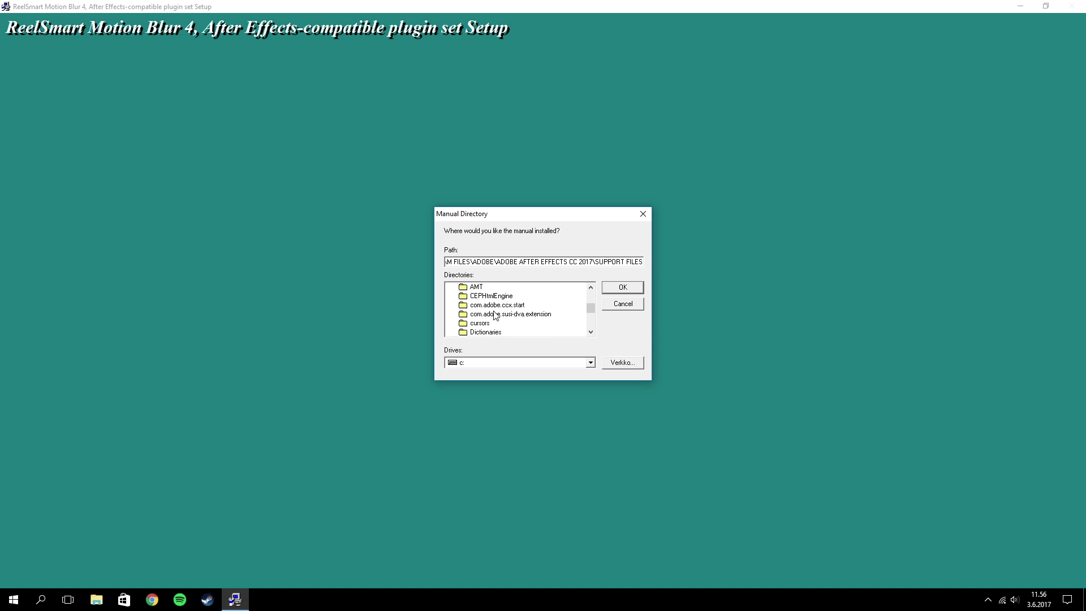
double_click(487, 306)
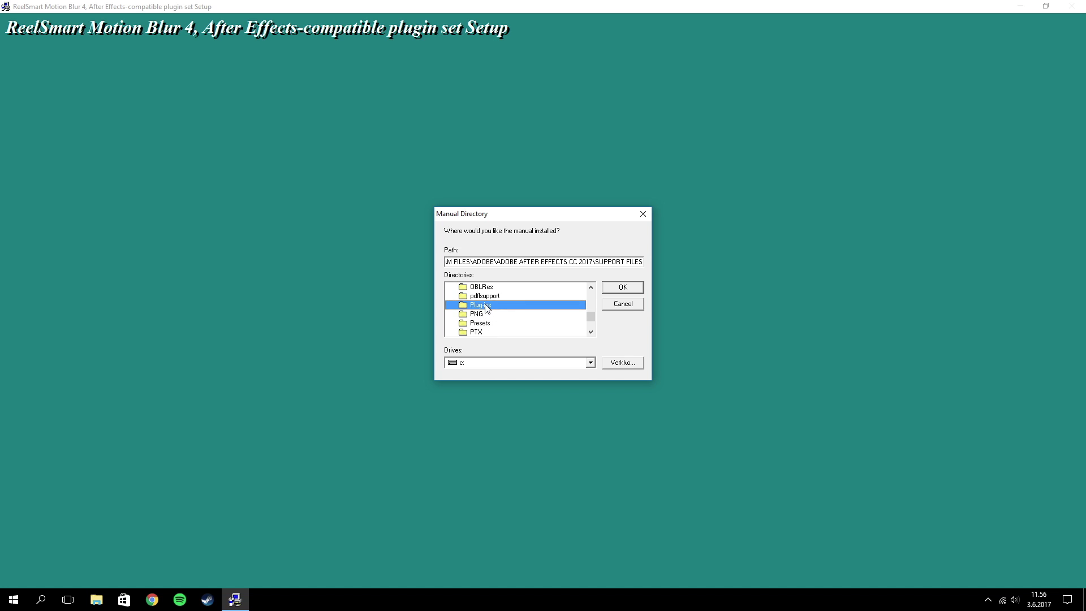
double_click(486, 306)
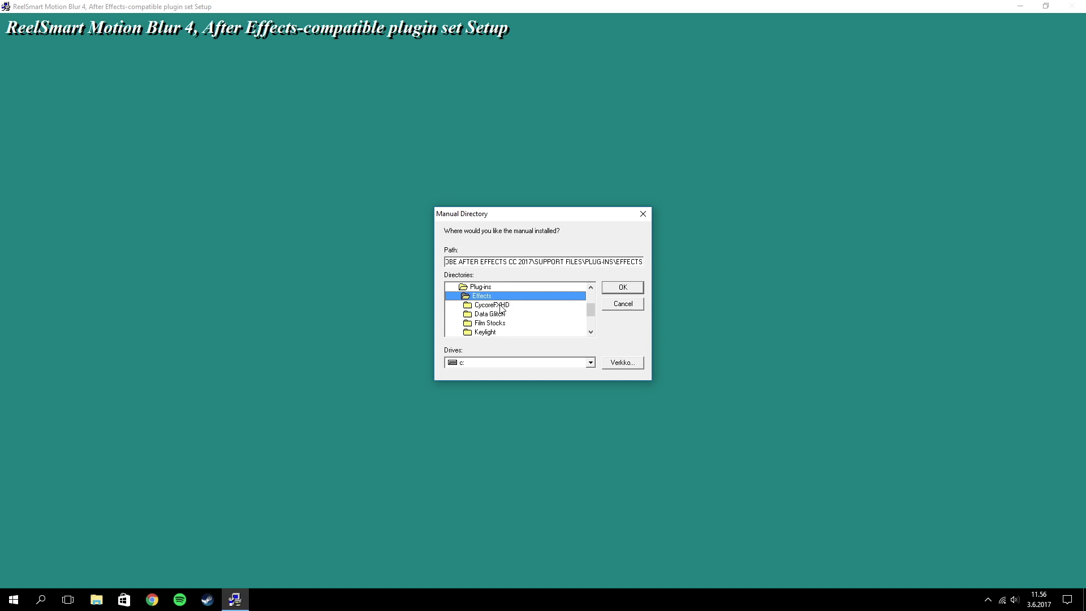
scroll(480, 294, down, 1)
scroll(512, 311, up, 1)
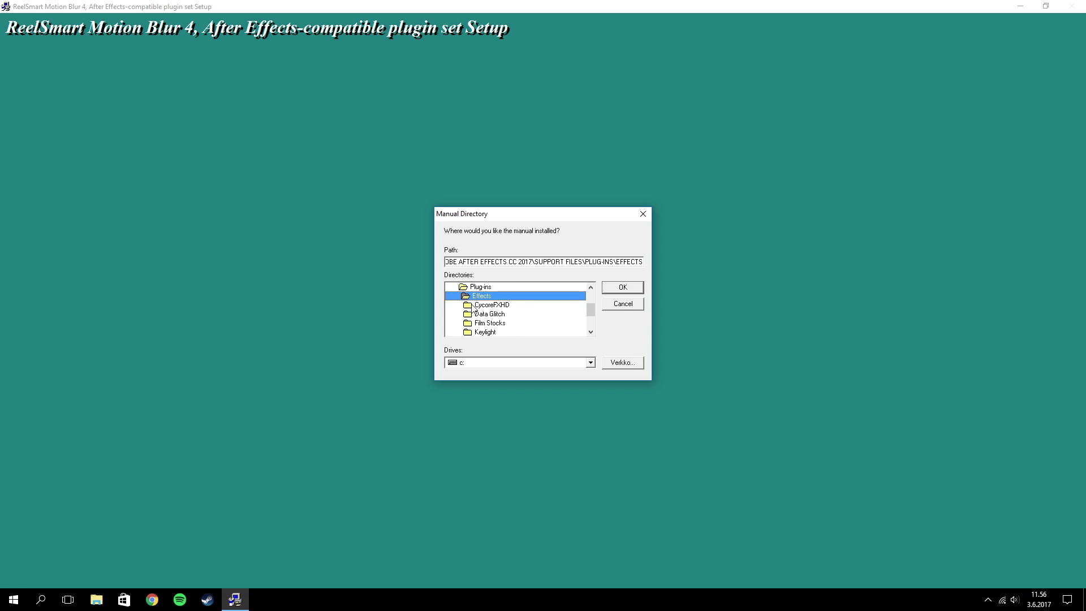
click(622, 289)
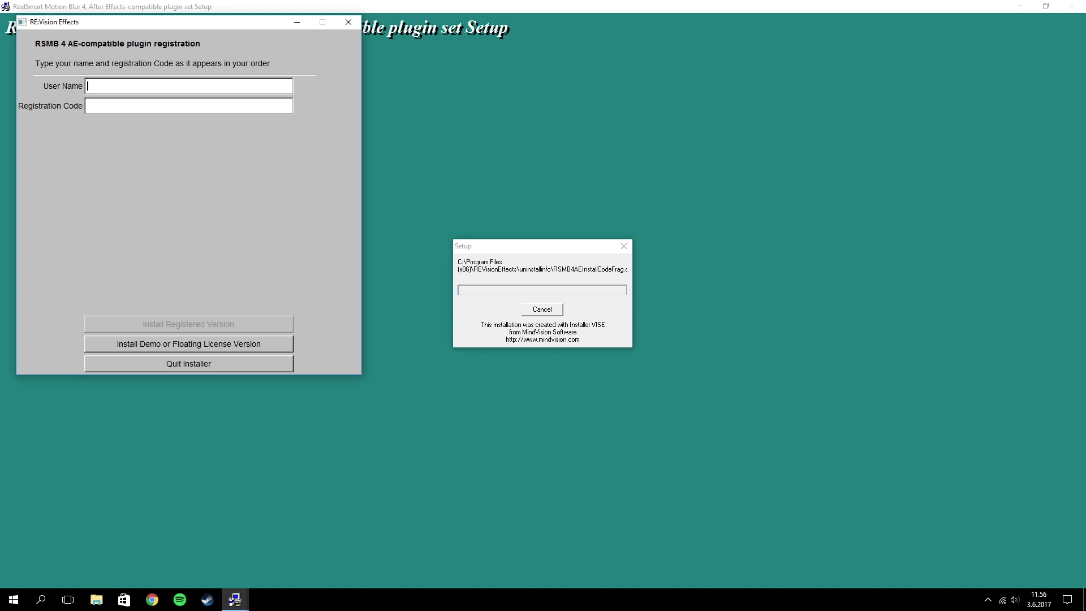
- Copy the username from the RSMB Serial text file on the desktop into the plug-in registration's User Name field
click(1084, 600)
double_click(1053, 198)
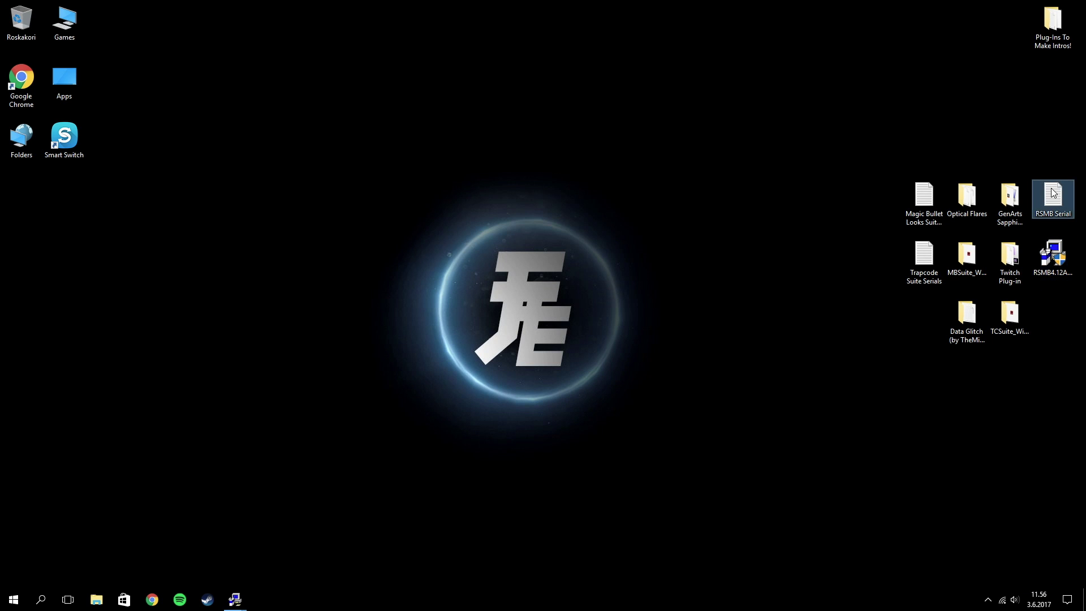
drag(126, 118, 99, 122)
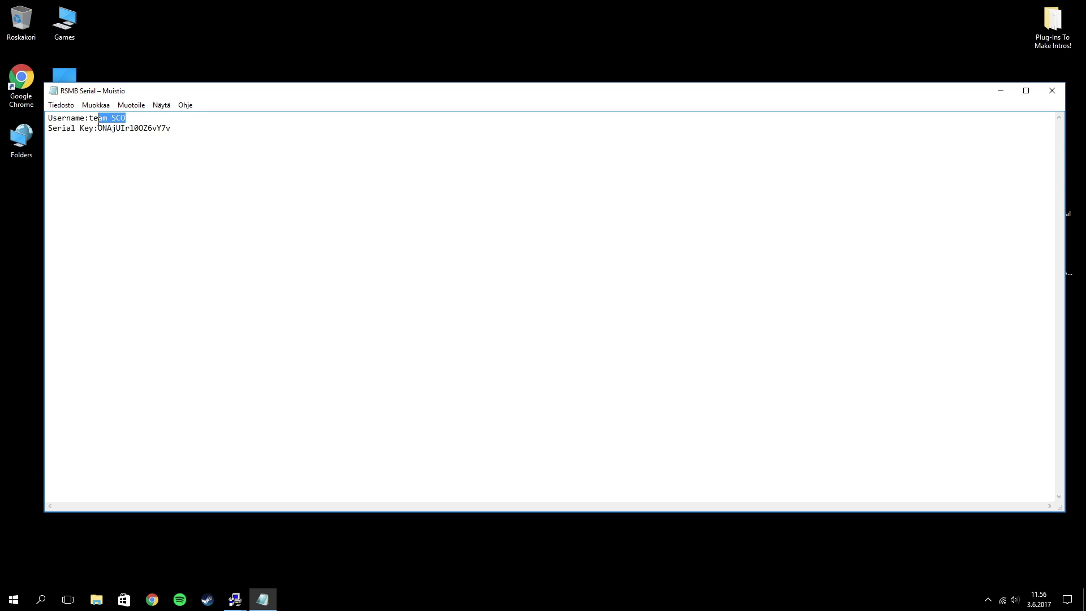
right_click(93, 121)
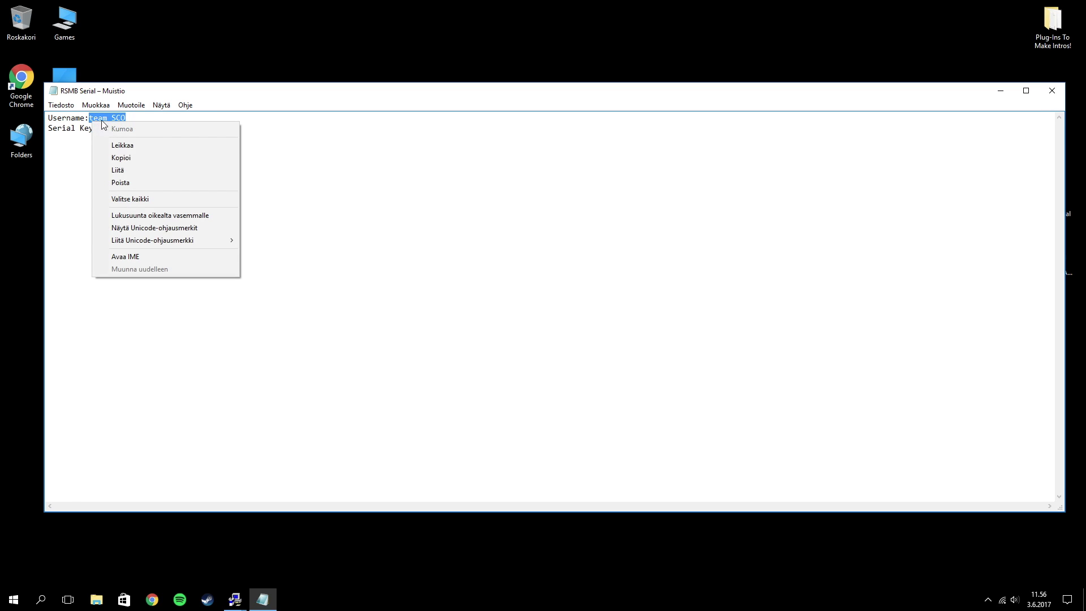
click(128, 159)
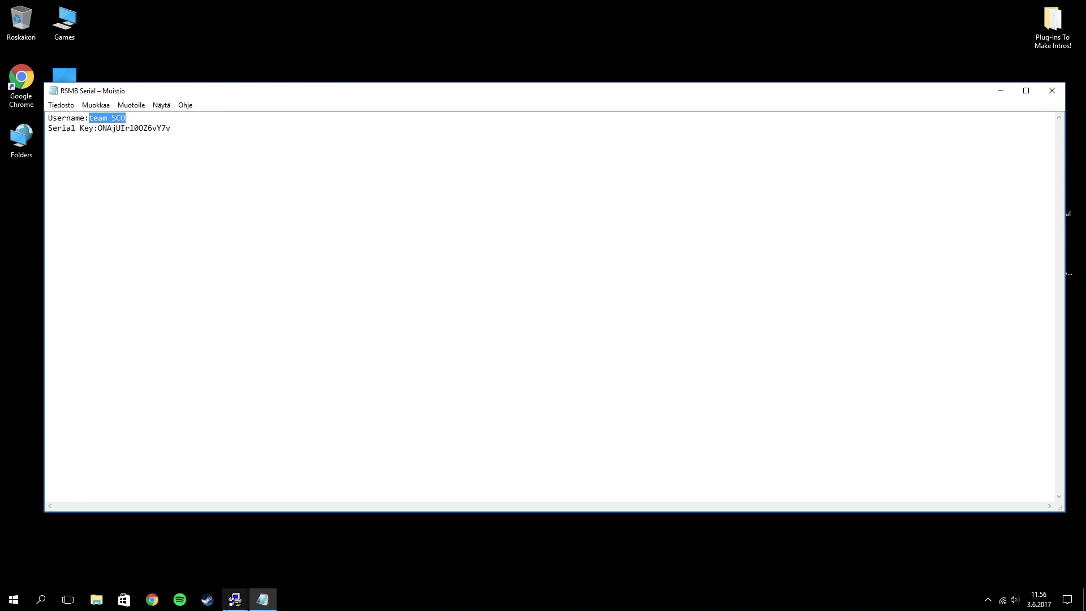
click(234, 599)
click(279, 537)
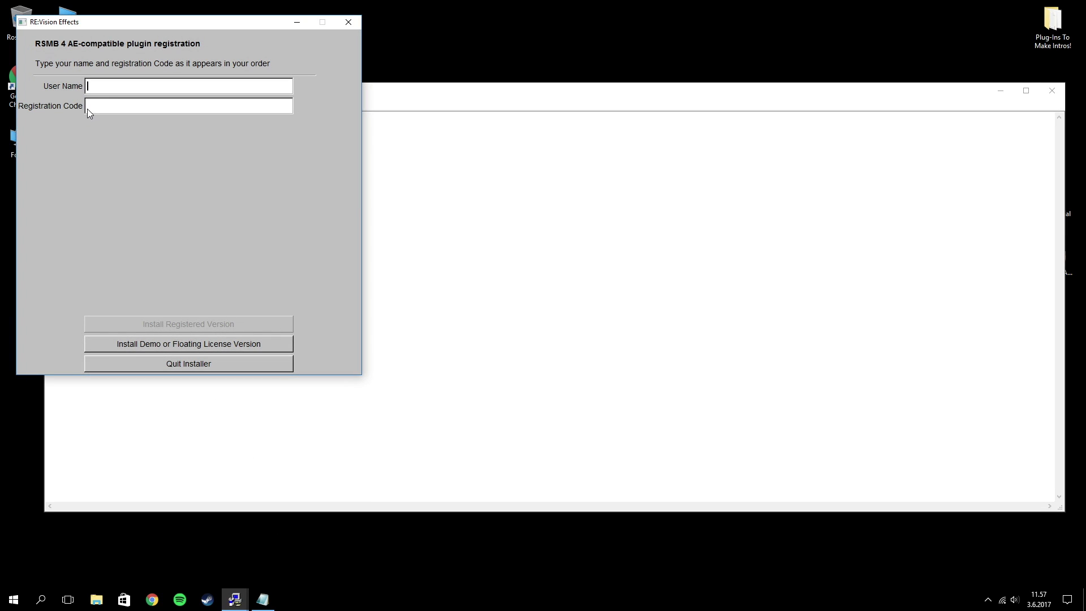
key(ctrl+v)
- Copy the serial key from the RSMB Serial text file into the plug-in registration's Registration Code field
click(487, 161)
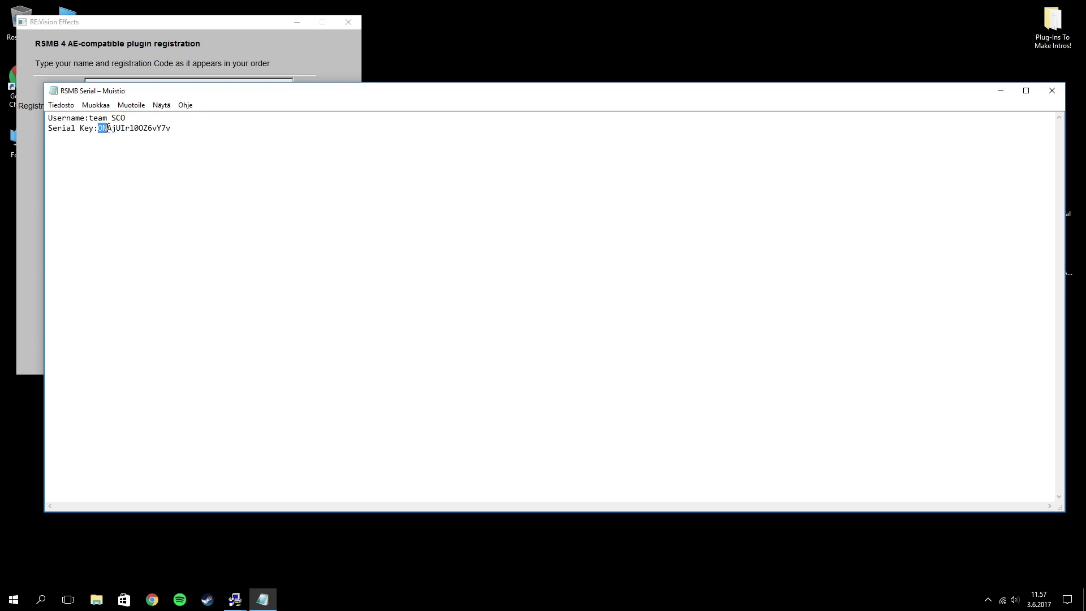
drag(104, 128, 188, 128)
right_click(162, 135)
click(188, 169)
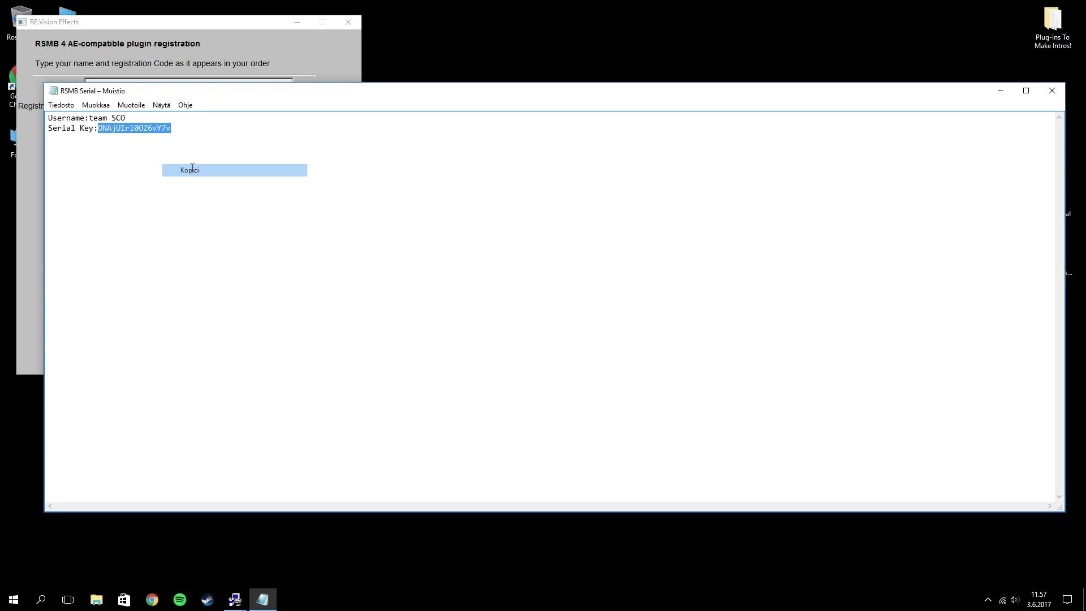
click(185, 49)
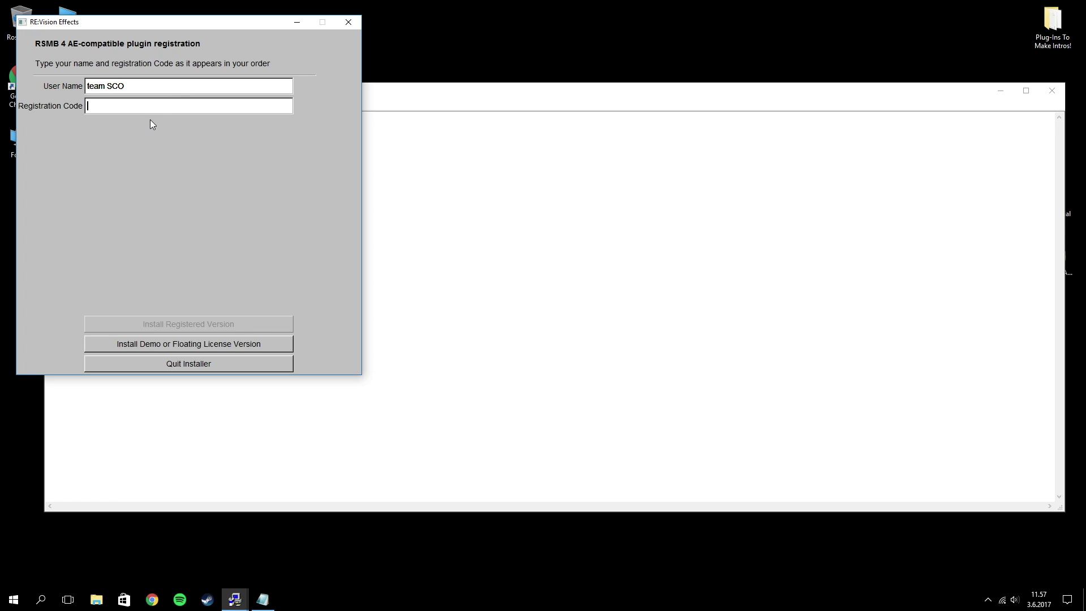
key(ctrl+v)
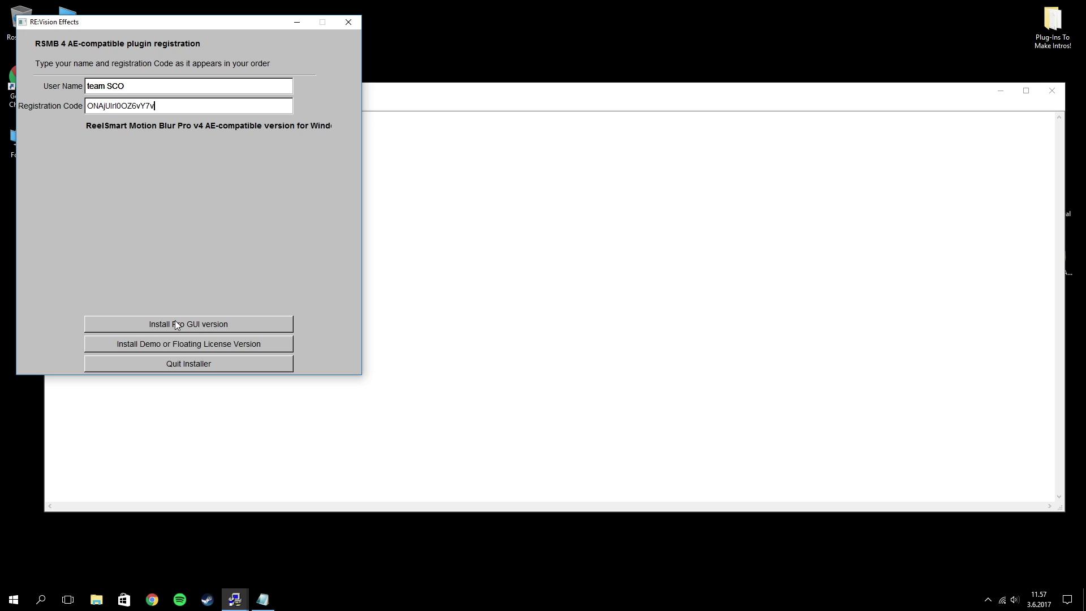
- Install the Pro GUI version of ReelSmart Motion Blur, acknowledge the completion notice and close the RSMB Serial text file
click(247, 327)
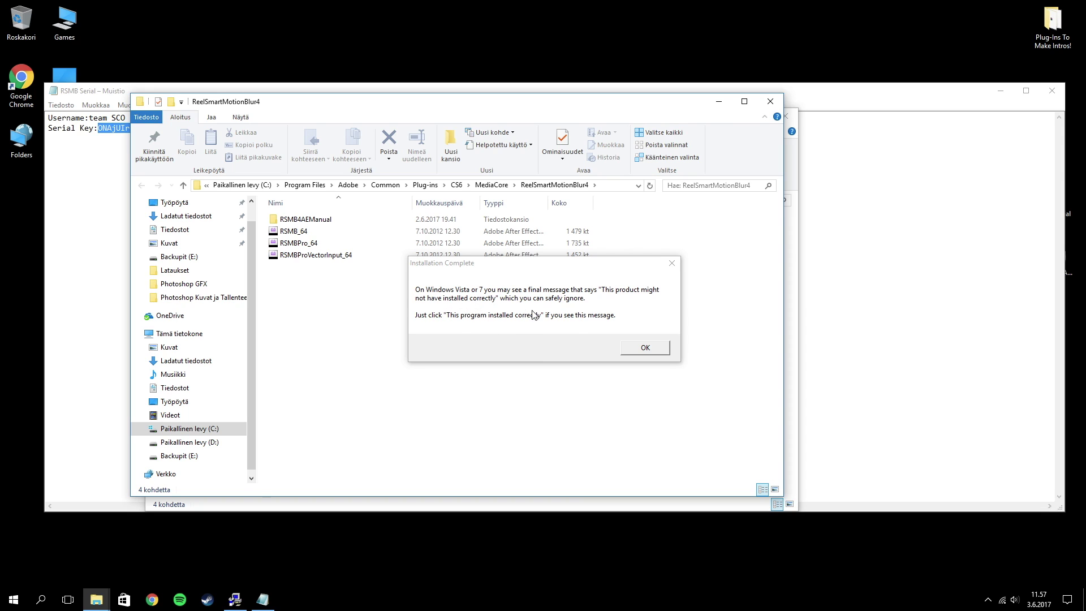
click(639, 348)
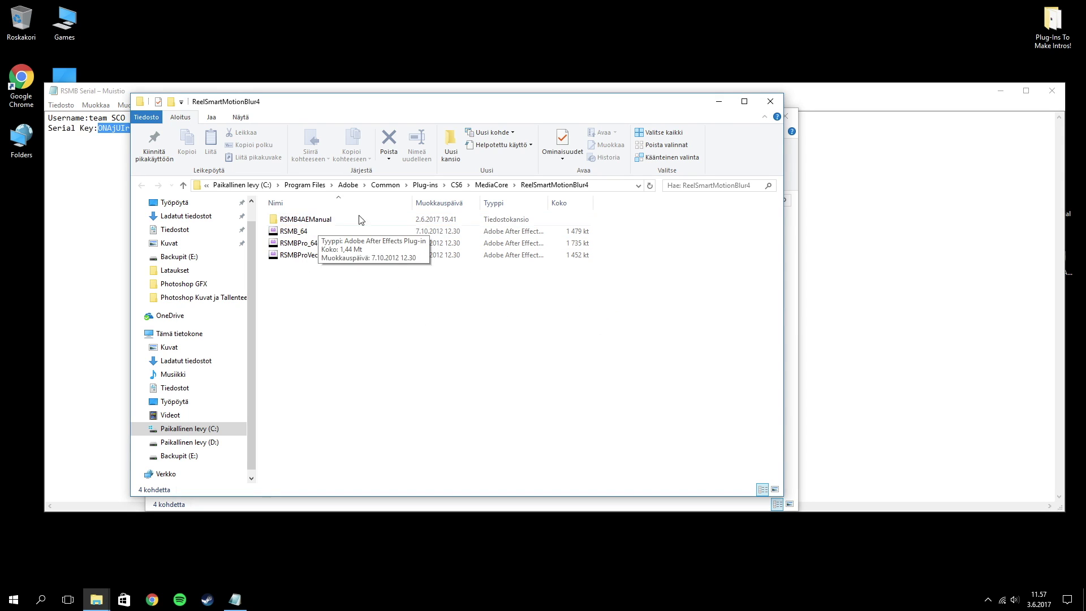
click(1050, 92)
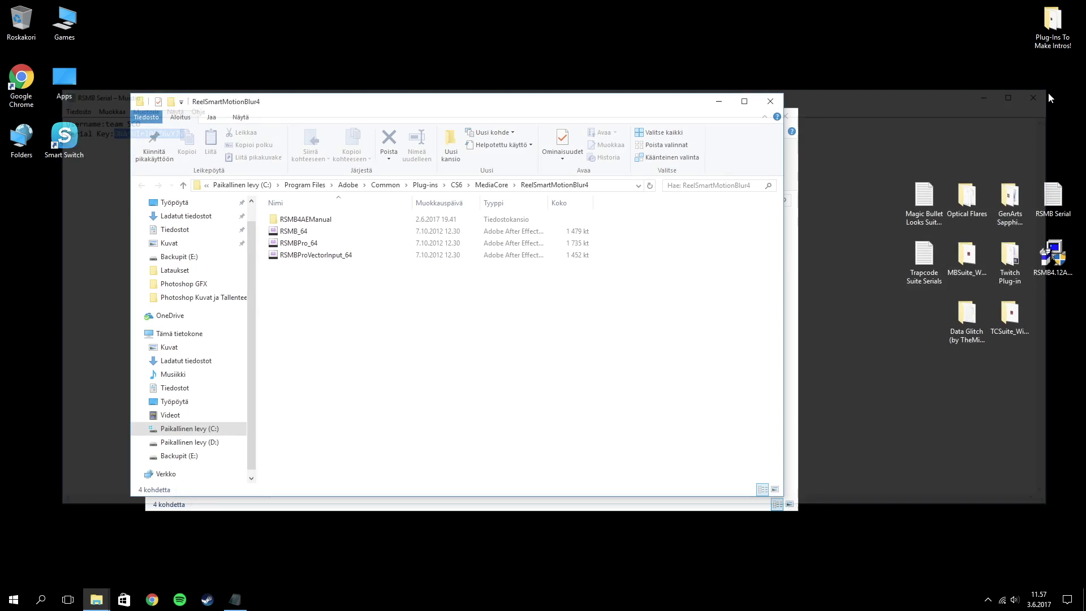
- Arrange the ReelSmartMotionBlur4 and RSMB4AEManual folder windows side by side and go up to the Effects folder in the manual's window
drag(294, 108, 743, 83)
drag(467, 121, 329, 79)
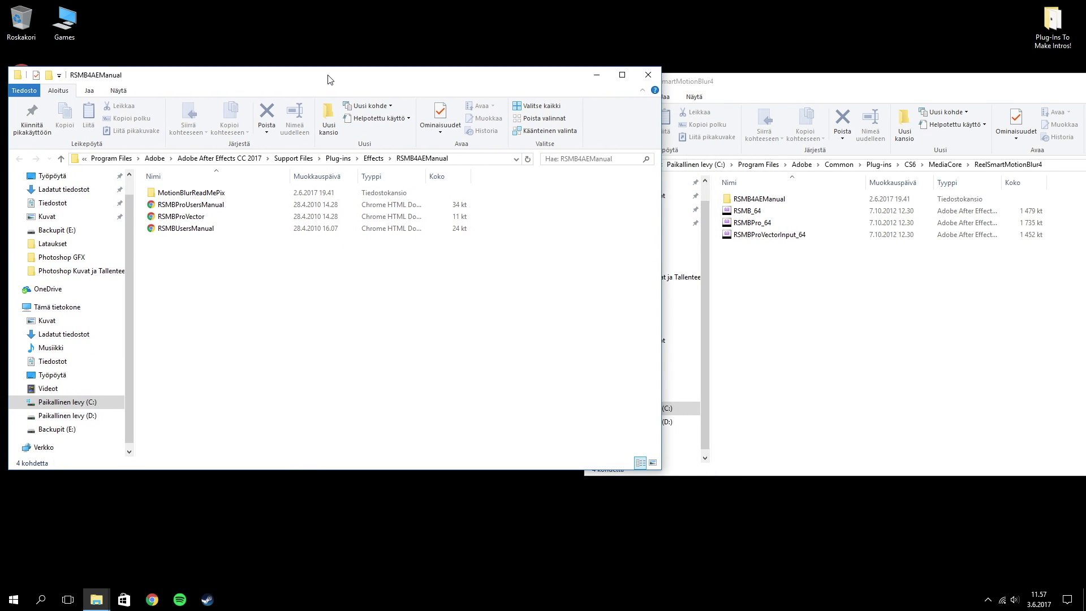
click(380, 159)
drag(344, 229, 385, 273)
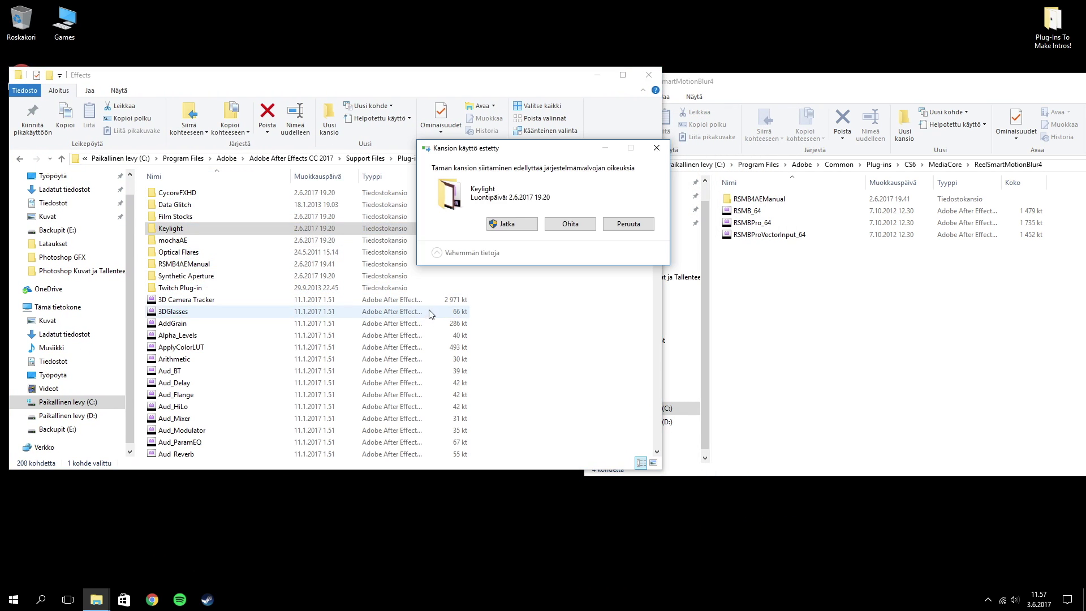
click(607, 227)
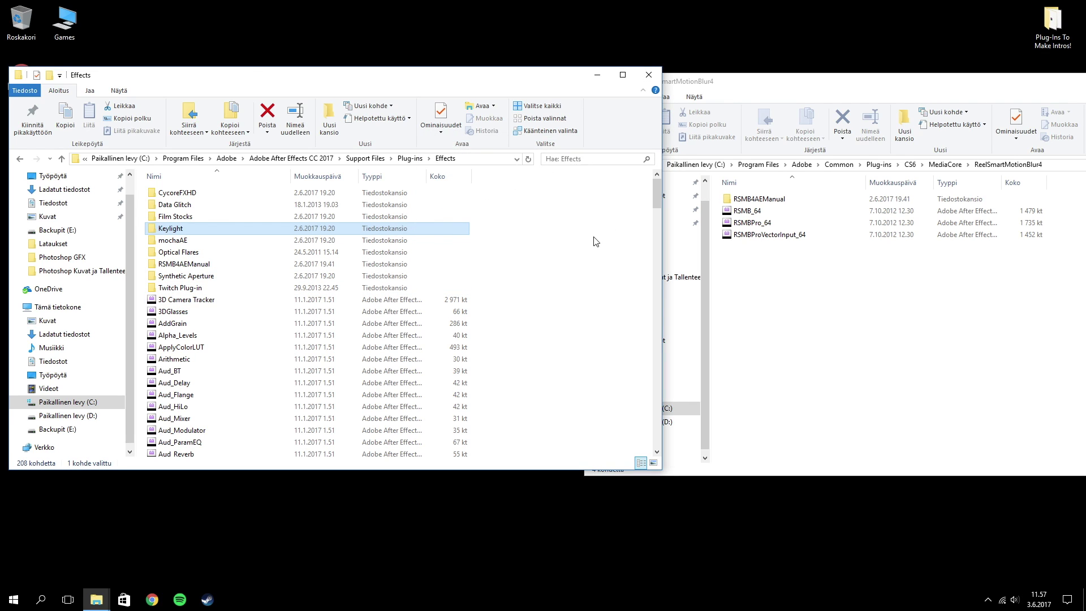
- Move RSMB_64, RSMBPro_64 and RSMBProVectorInput_64 into the Effects folder with administrator permission for all items, replacing the existing files
drag(757, 271, 540, 273)
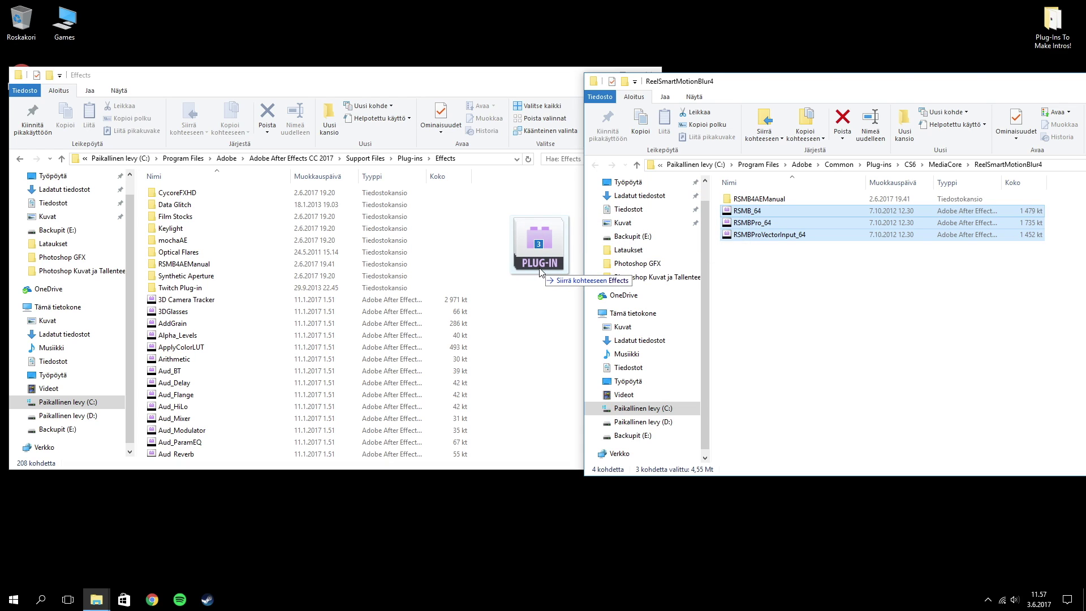
drag(540, 273, 541, 272)
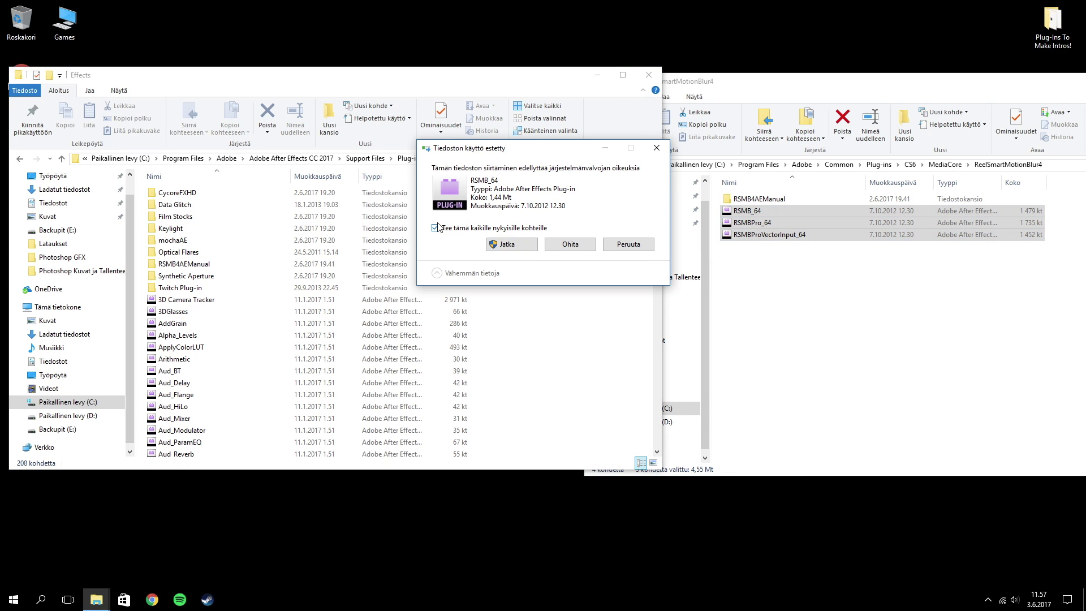
click(497, 244)
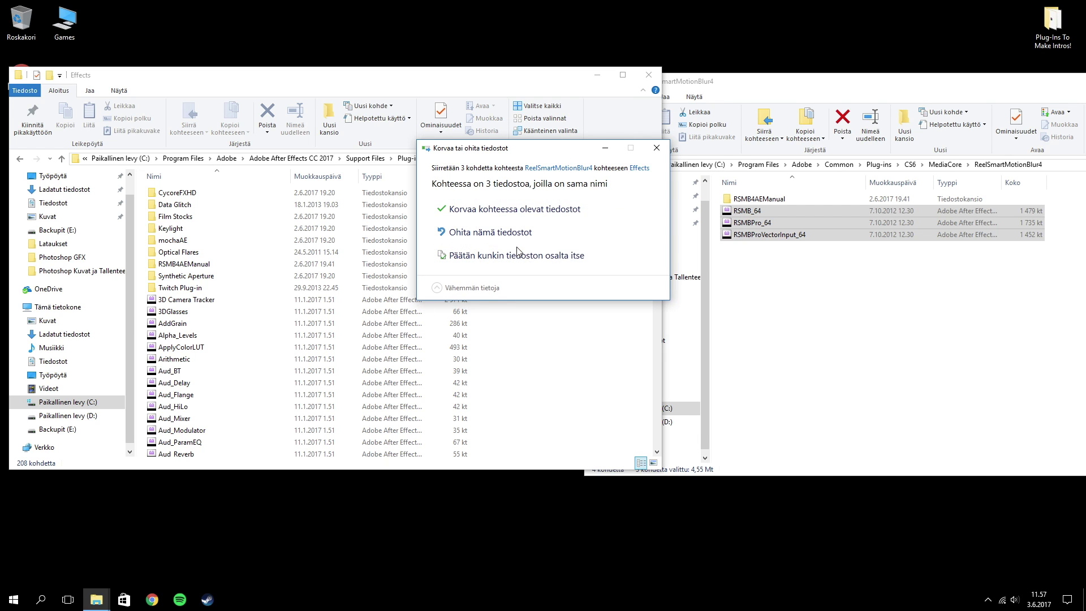
click(510, 220)
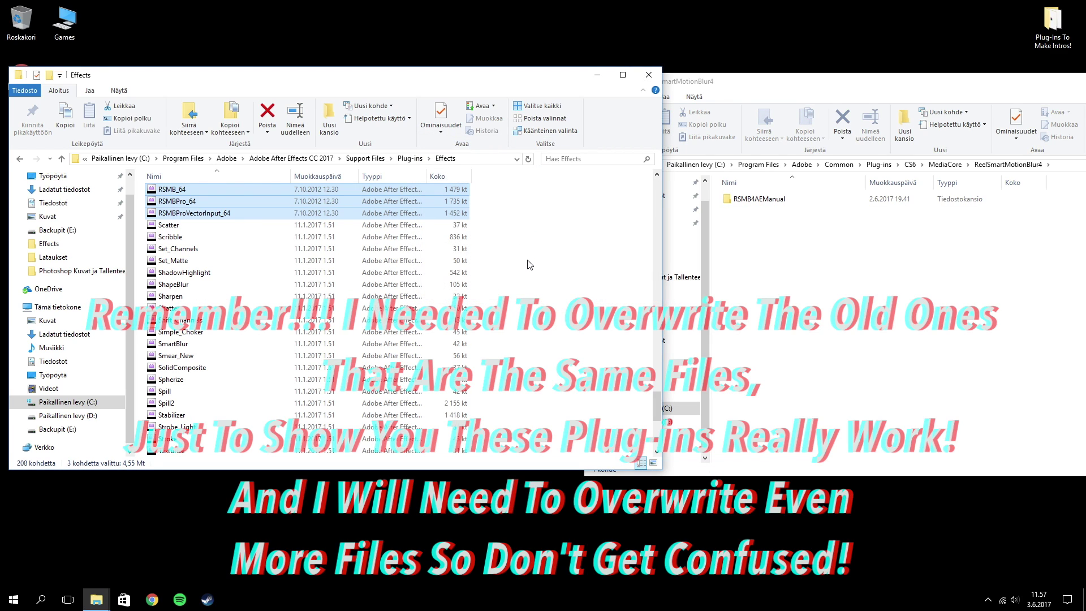
- Deselect the moved files and close the Effects and ReelSmartMotionBlur4 folder windows
right_click(529, 265)
click(528, 213)
click(511, 208)
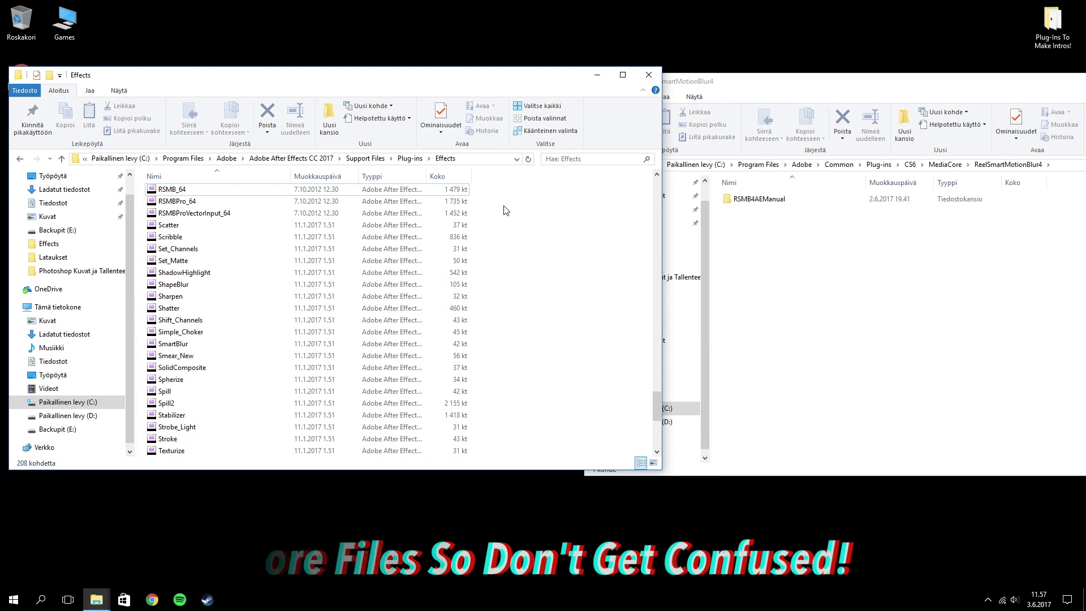
click(648, 75)
drag(735, 83, 427, 109)
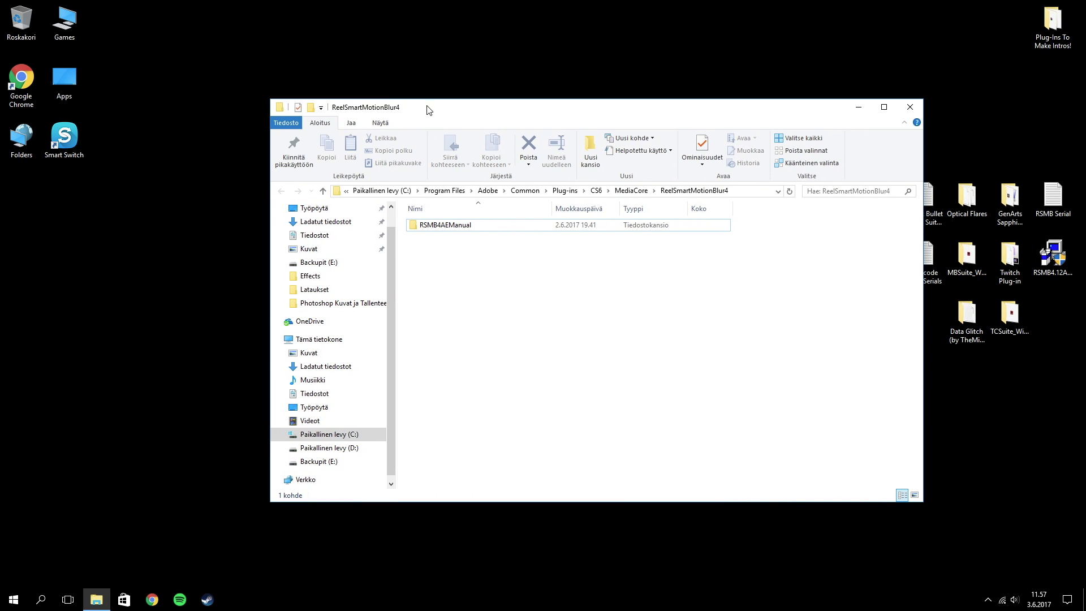
click(909, 108)
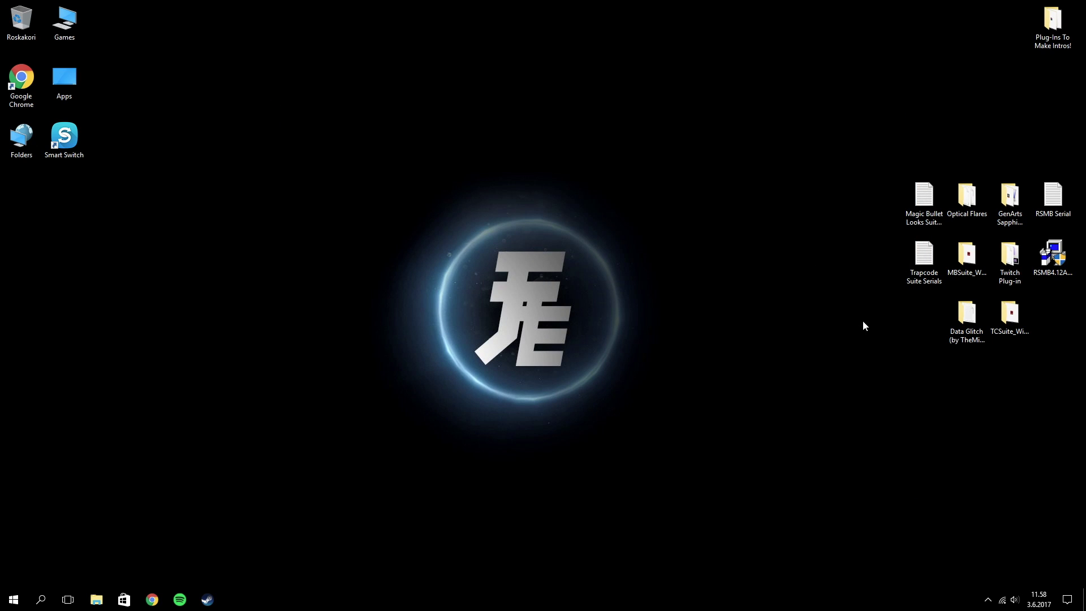
- Delete the RSMB Serial text file and the RSMB4.12 installer from the desktop by moving them to the Recycle Bin
drag(1080, 330, 21, 23)
right_click(19, 32)
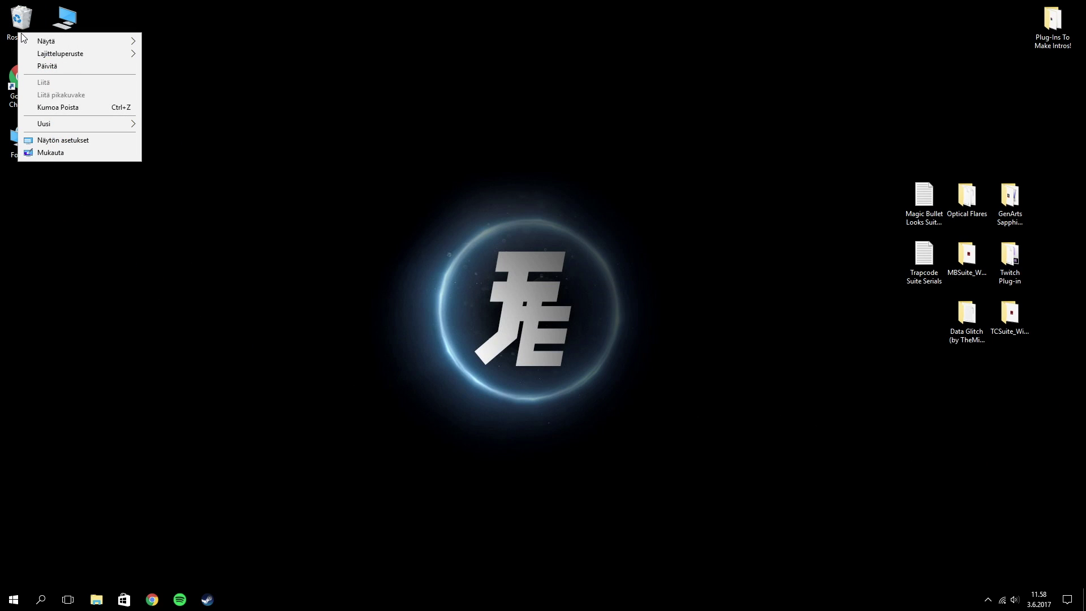
click(196, 62)
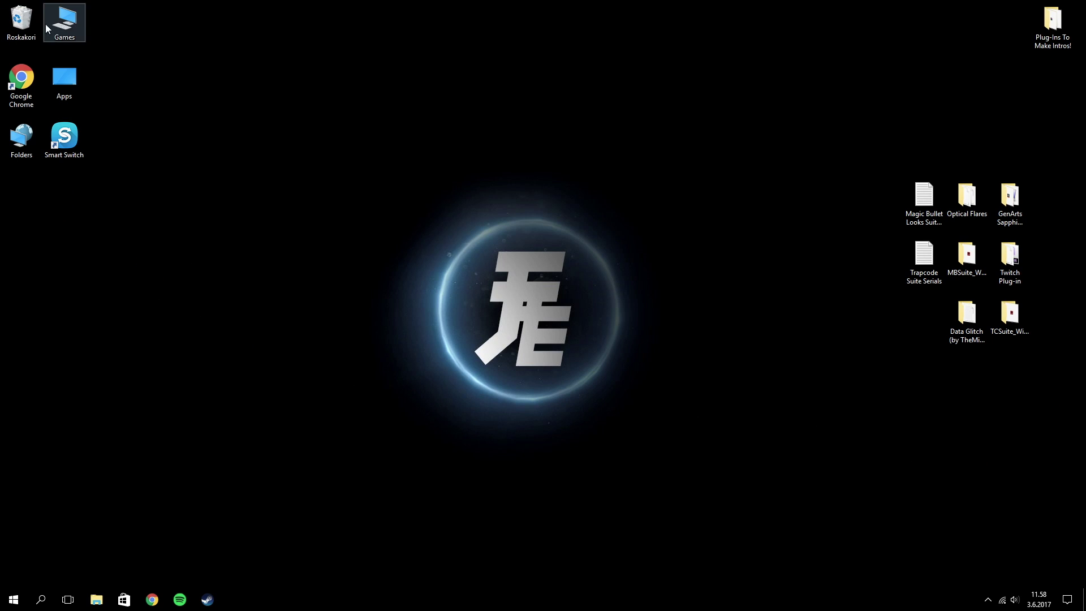
- Move the GenArts Sapphire folder to the free desktop spot, open it and run Run This 1 with permission to make changes
drag(1000, 199, 1024, 198)
double_click(1042, 199)
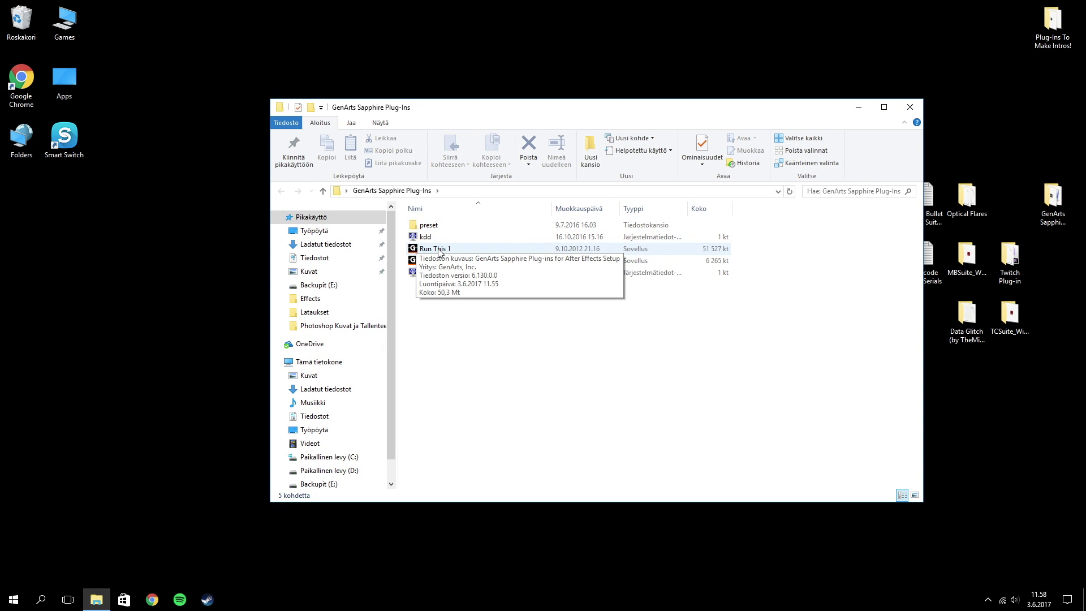
double_click(469, 250)
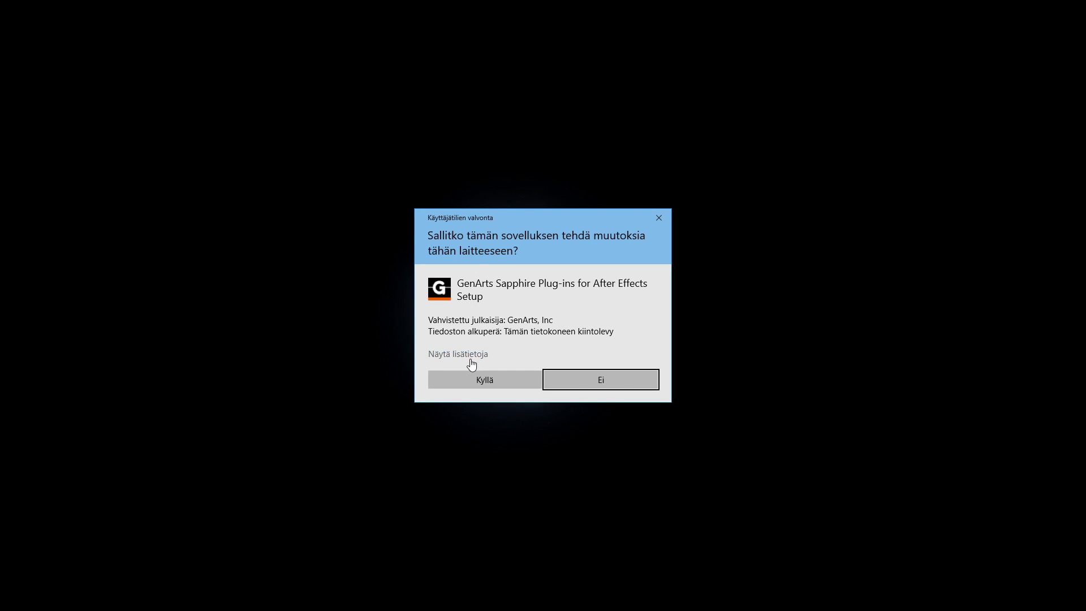
click(470, 383)
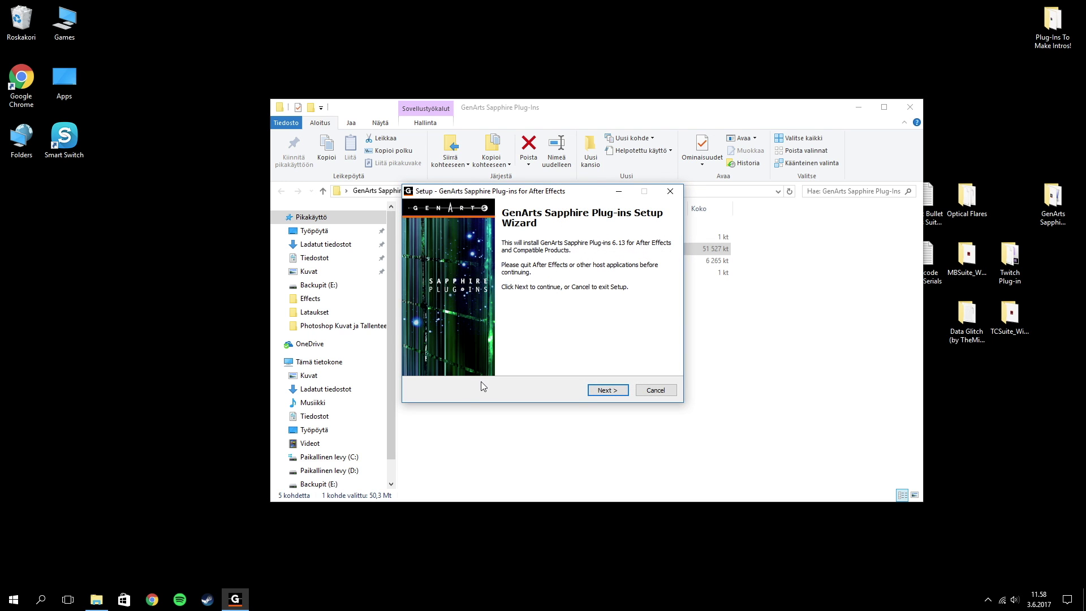
- Install GenArts Sapphire Plug-ins 6.13, accepting the license agreement and keeping the default MediaCore and SapphireAE destination folders
click(609, 392)
click(446, 354)
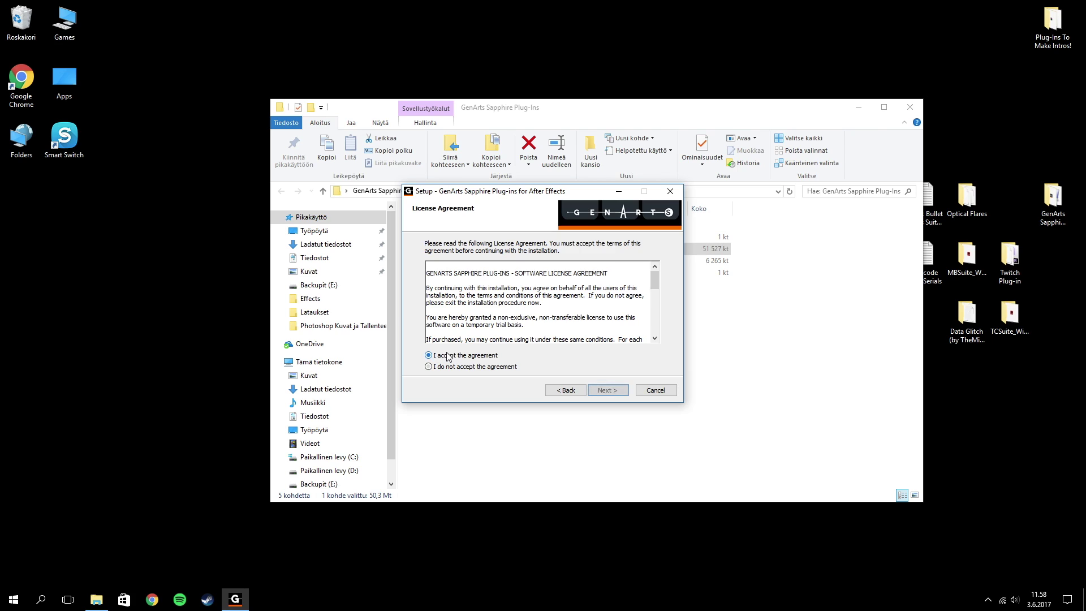
click(608, 391)
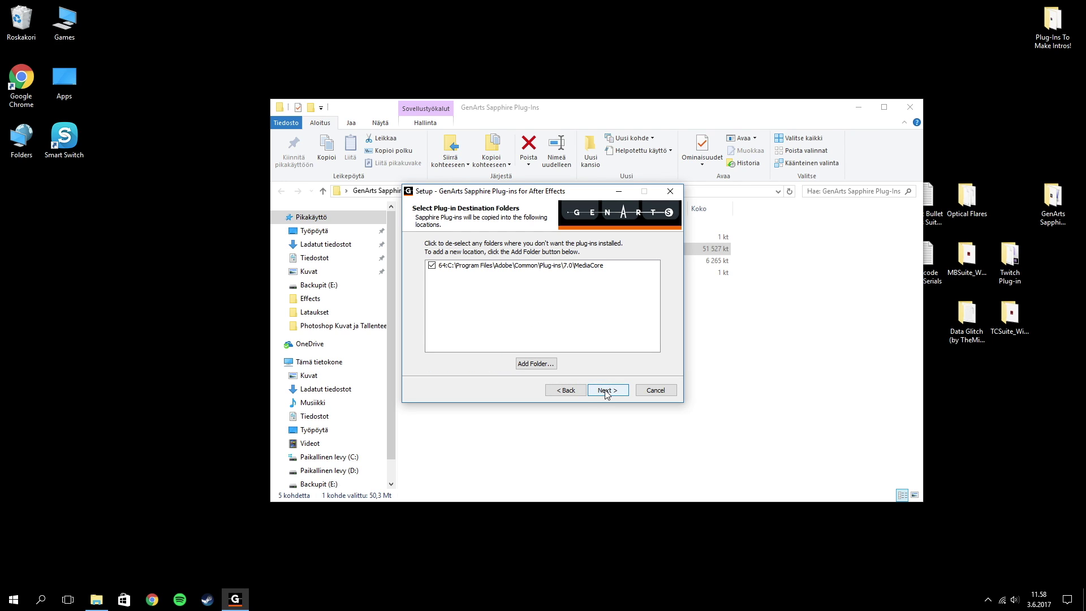
click(606, 392)
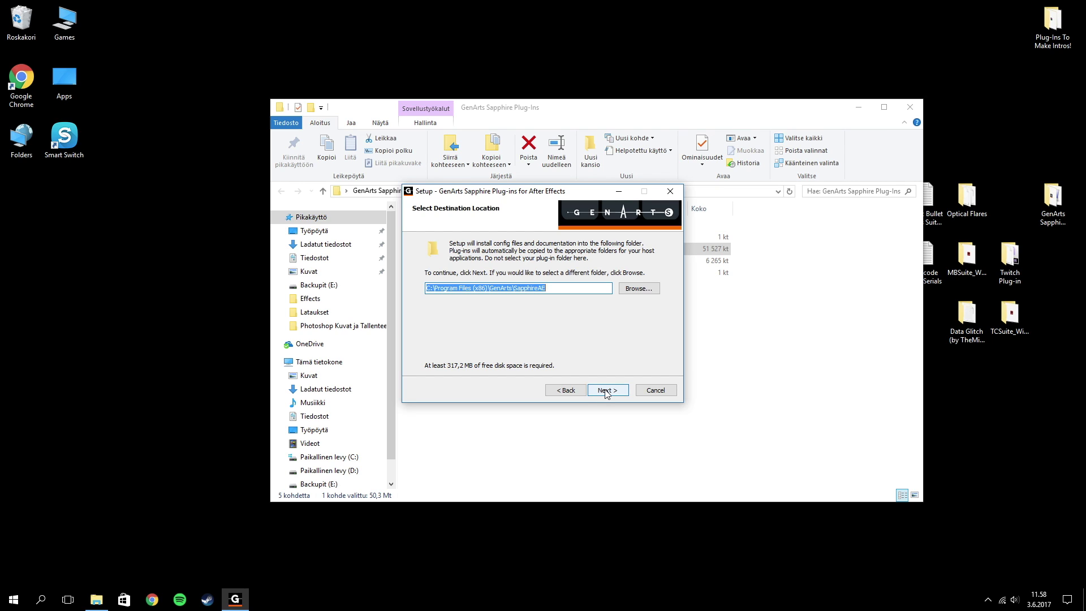
click(606, 392)
click(606, 392)
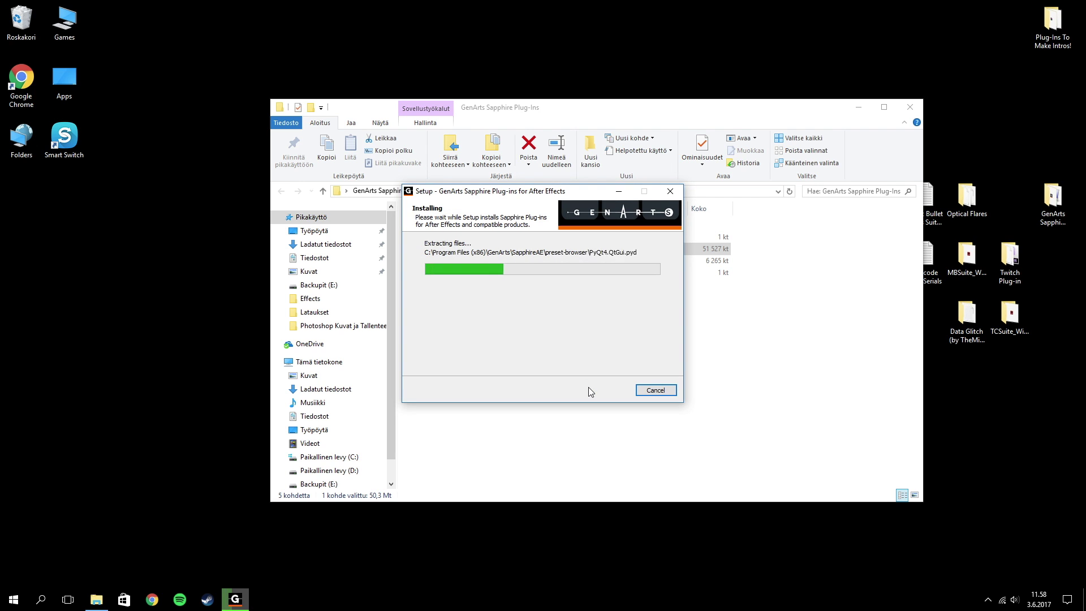
click(606, 393)
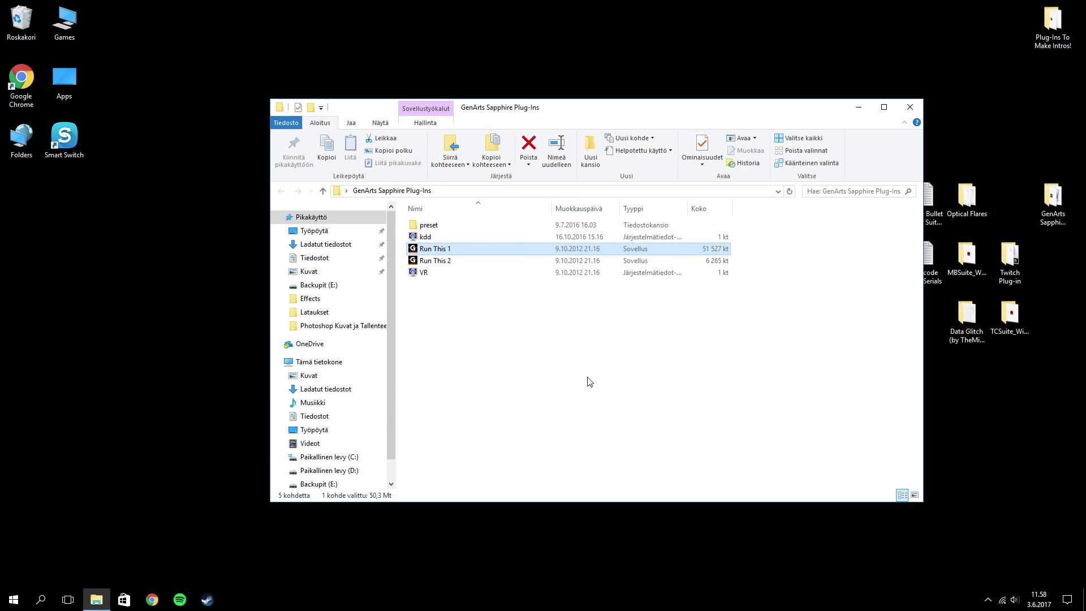
- Install the Sapphire Plug-ins 6.1.3 Fix with Run This 2, and move the closed GenArts Sapphire folder to the Recycle Bin
double_click(468, 260)
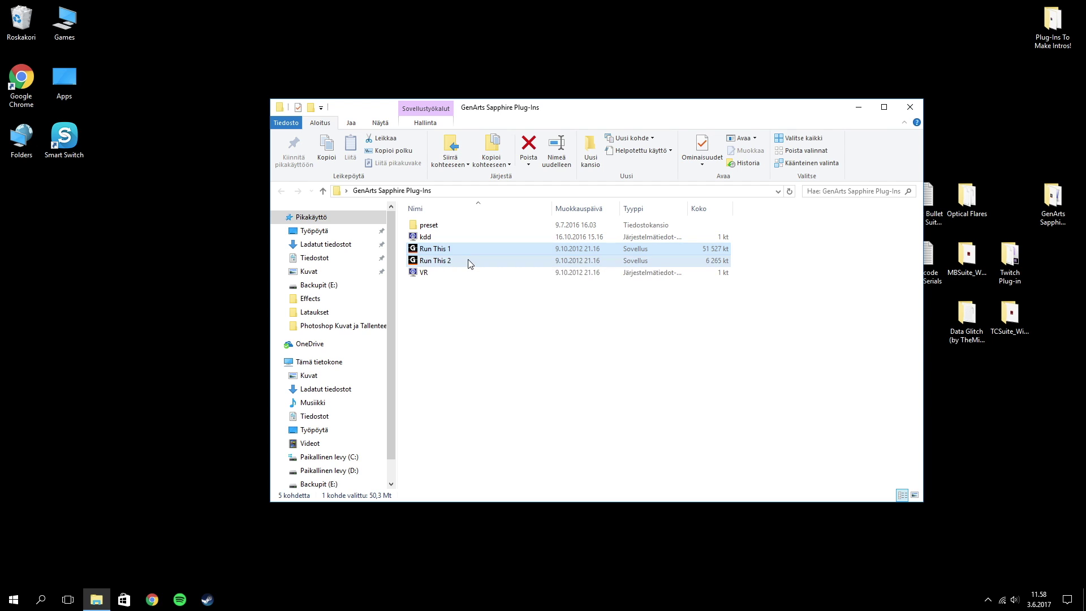
click(484, 380)
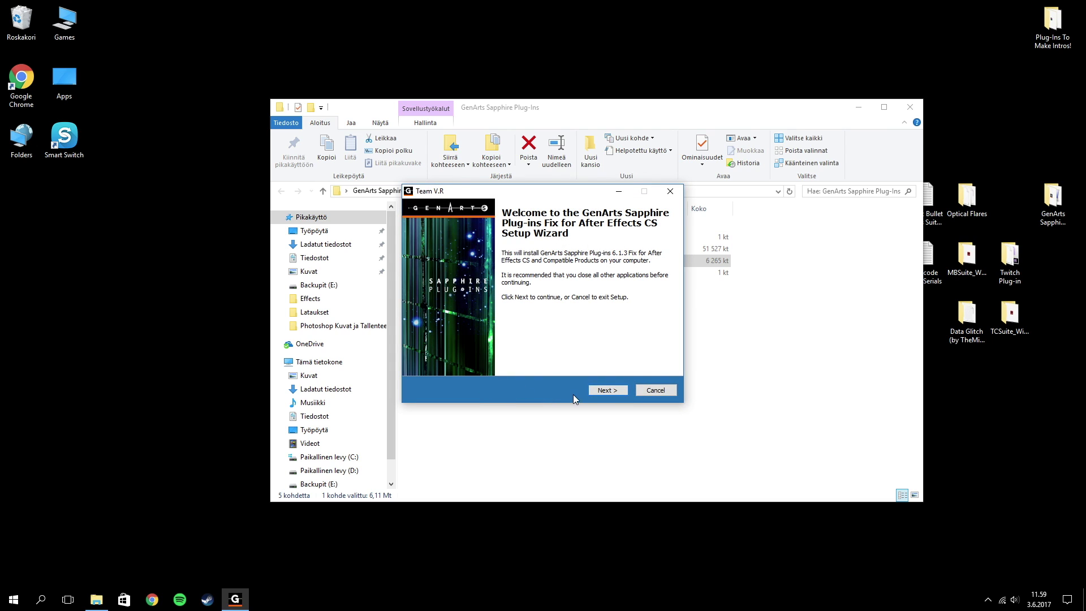
click(616, 389)
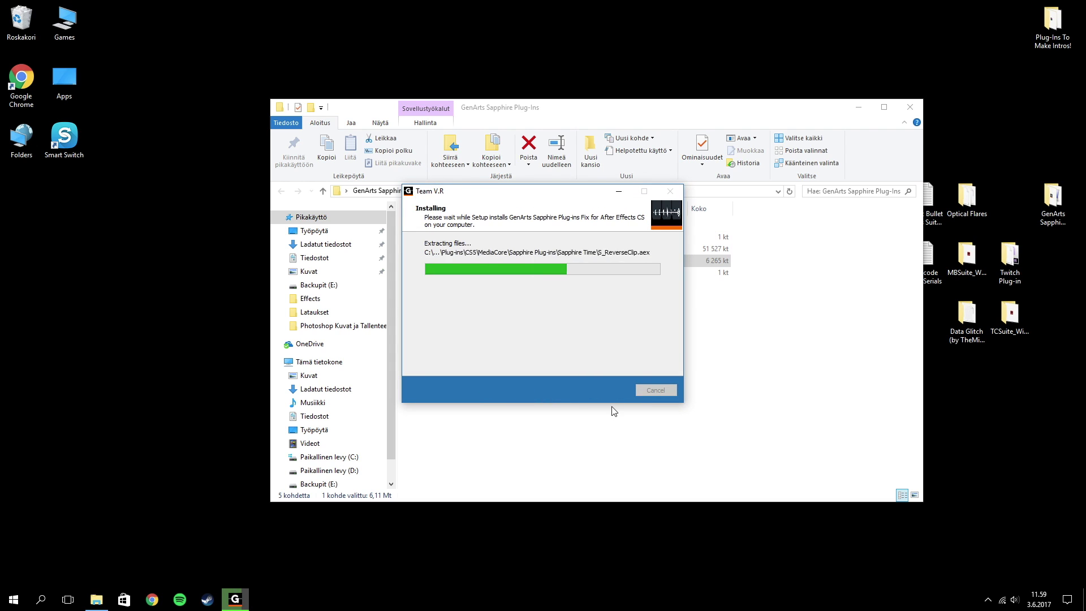
click(613, 390)
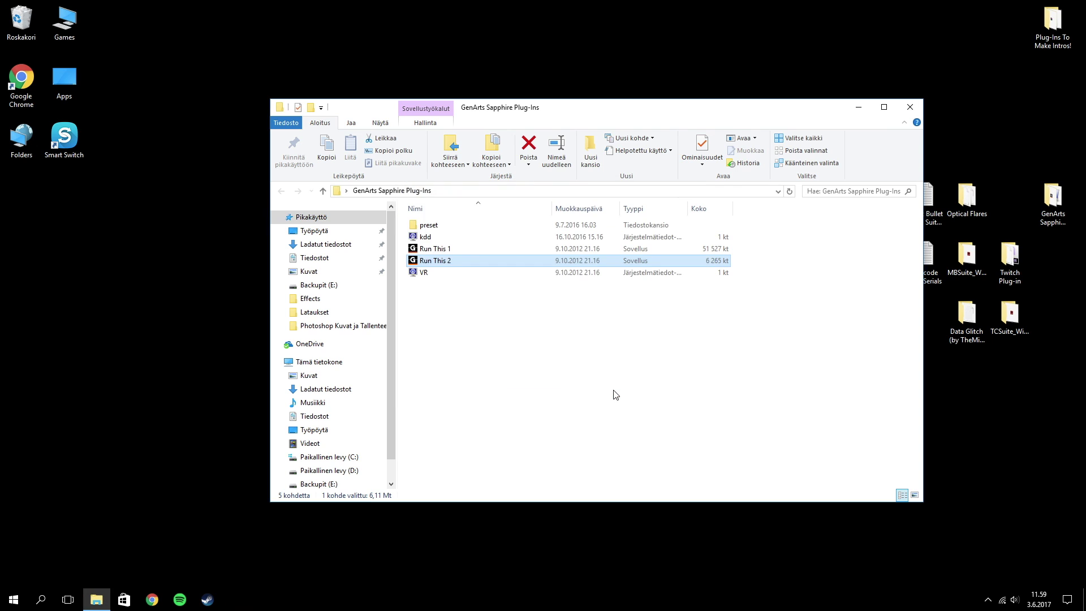
click(916, 103)
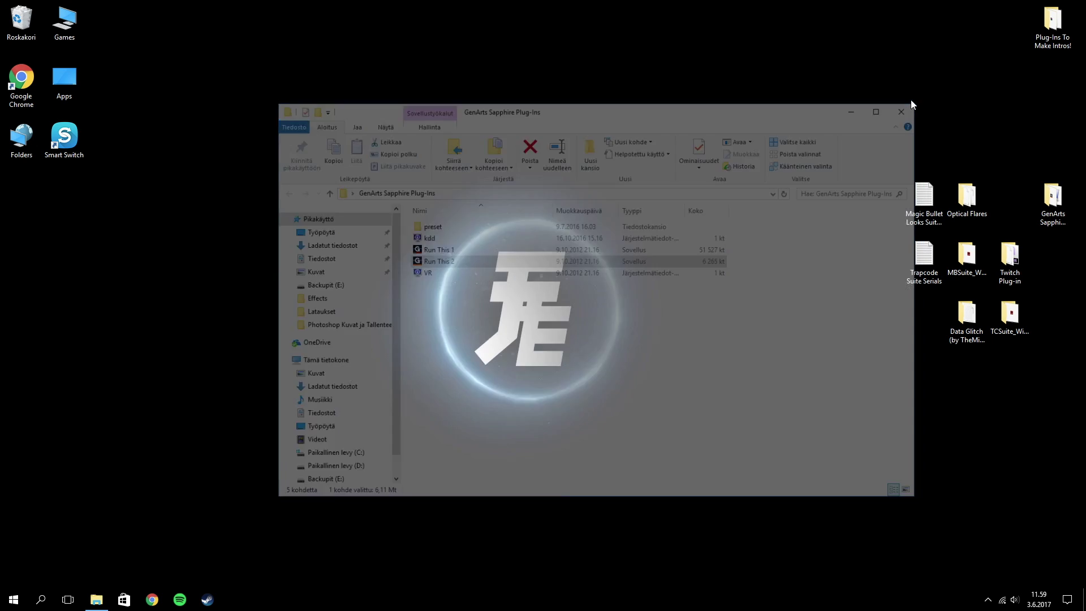
drag(1052, 198, 14, 23)
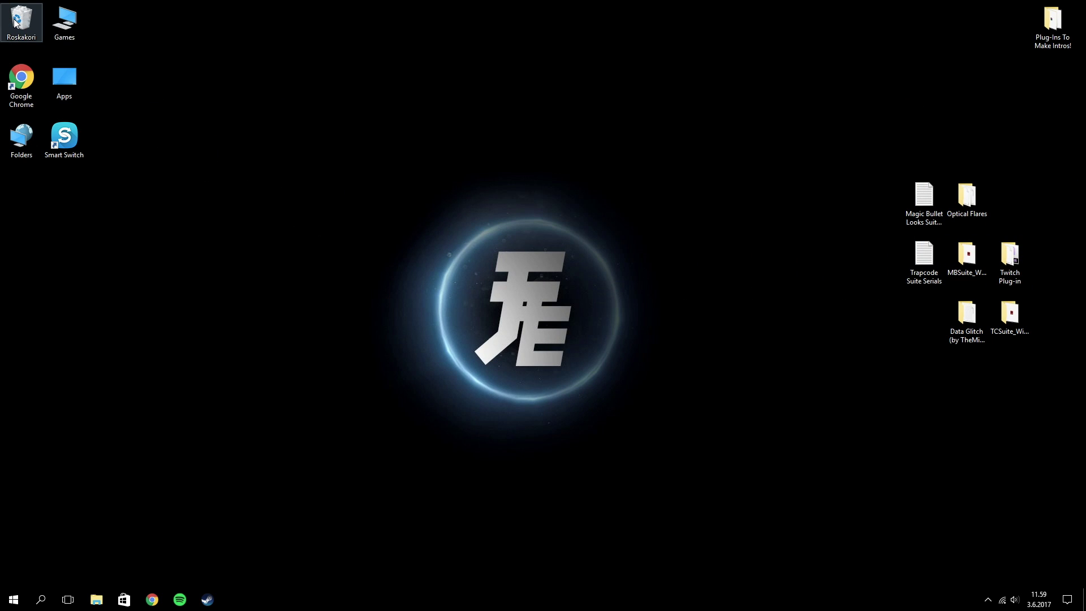
- Open the Twitch Plug-in folder and, in a second File Explorer window, the Adobe folder under Program Files on drive C
double_click(1007, 259)
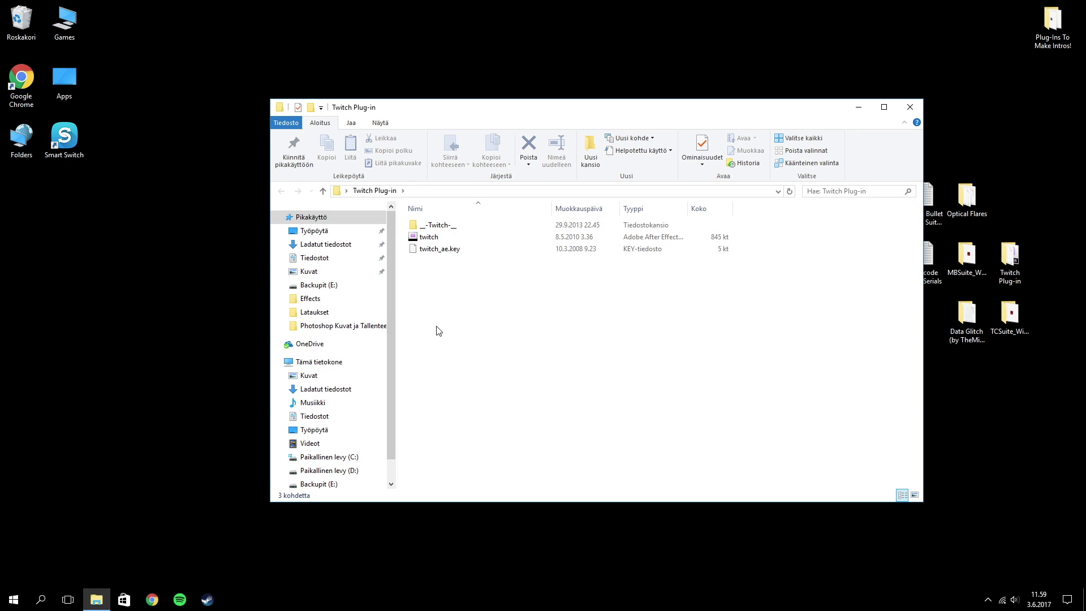
right_click(92, 599)
click(70, 541)
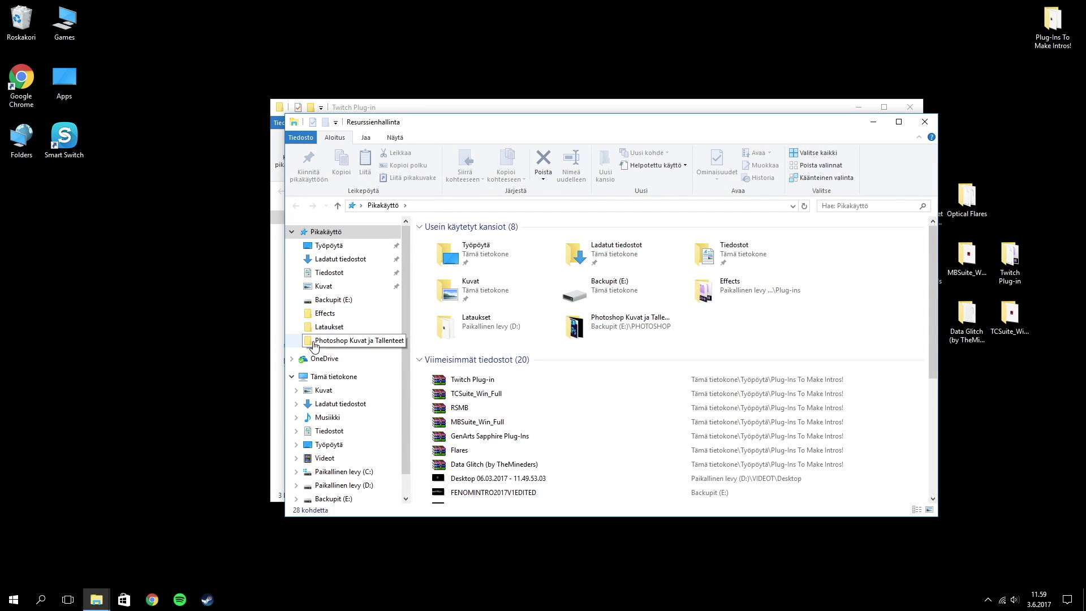
click(330, 379)
double_click(500, 330)
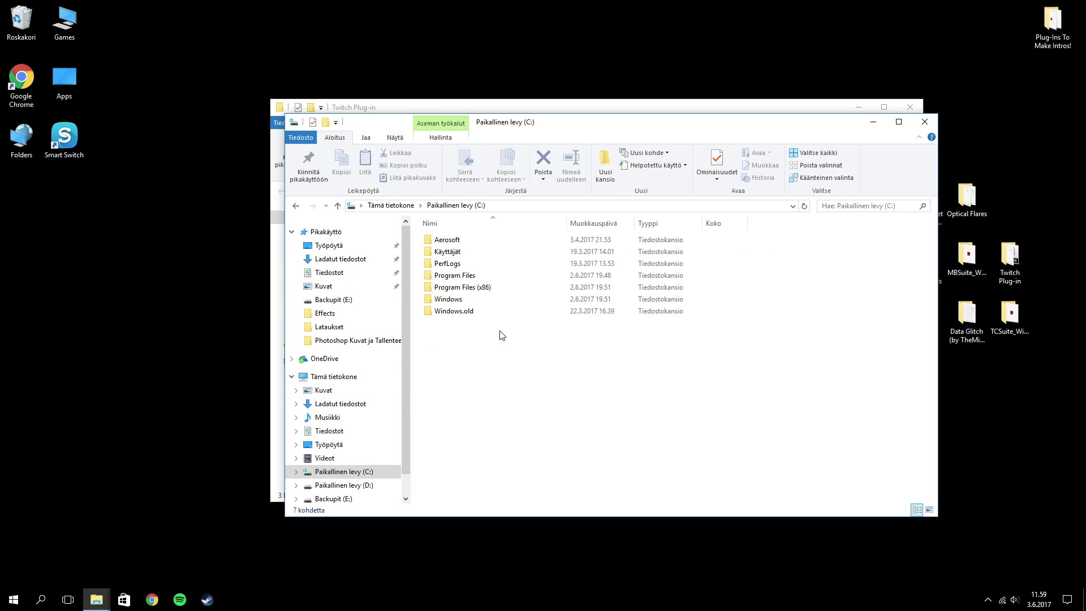
double_click(481, 276)
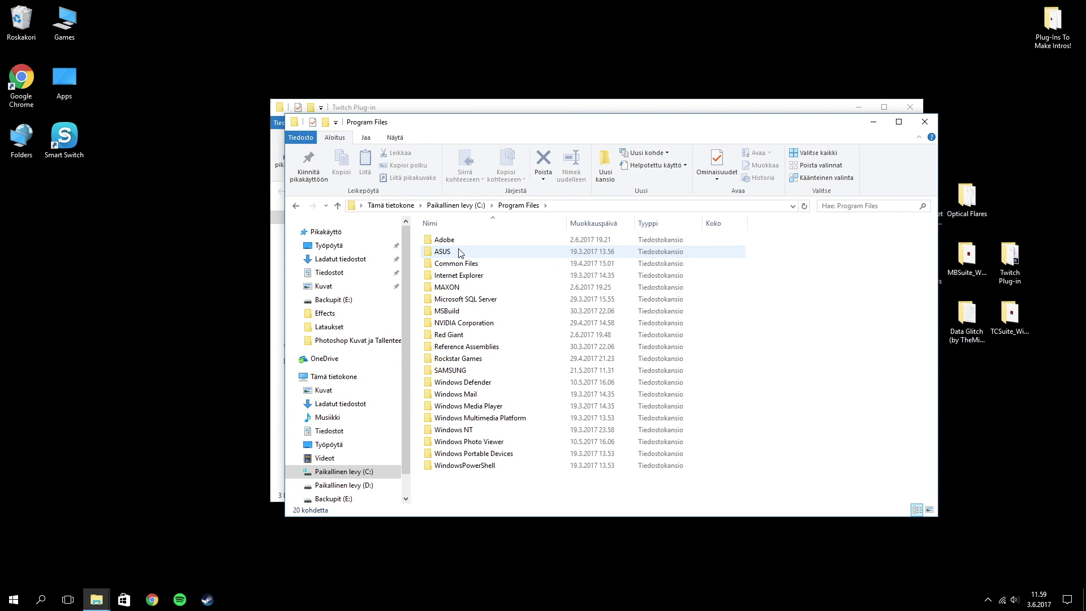
click(458, 242)
double_click(458, 243)
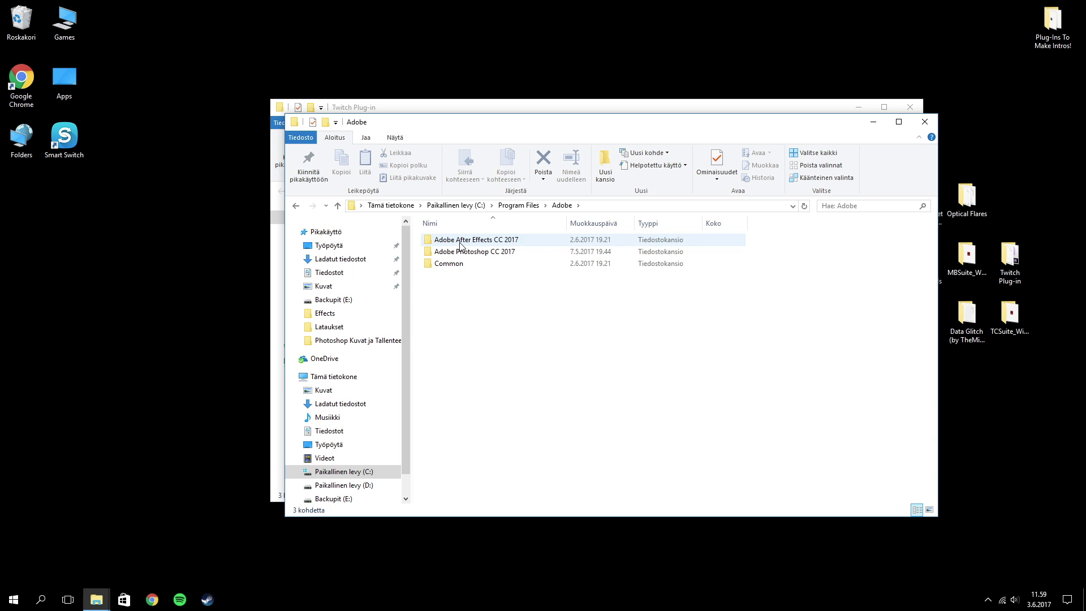
- Open the Effects folder of Adobe After Effects CC 2017, inside Support Files and Plug-ins
double_click(460, 240)
double_click(461, 242)
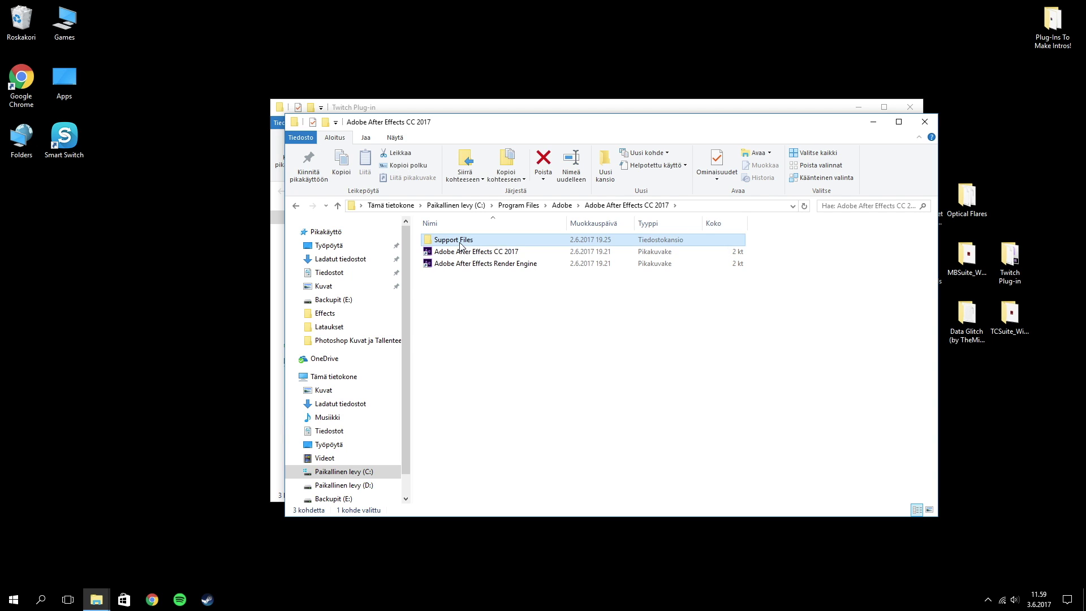
scroll(456, 282, down, 4)
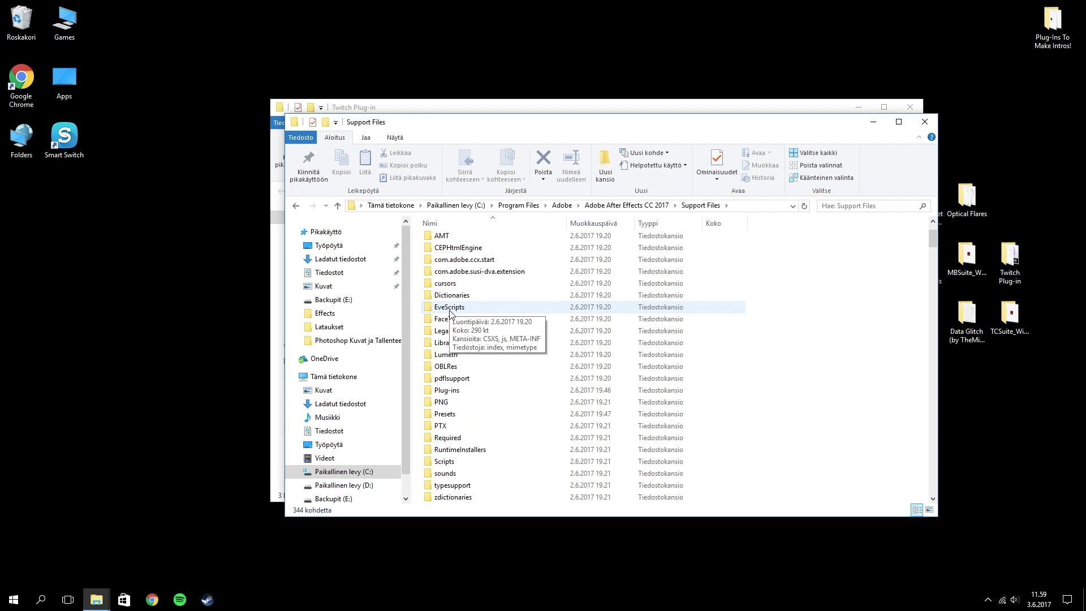
scroll(451, 329, up, 3)
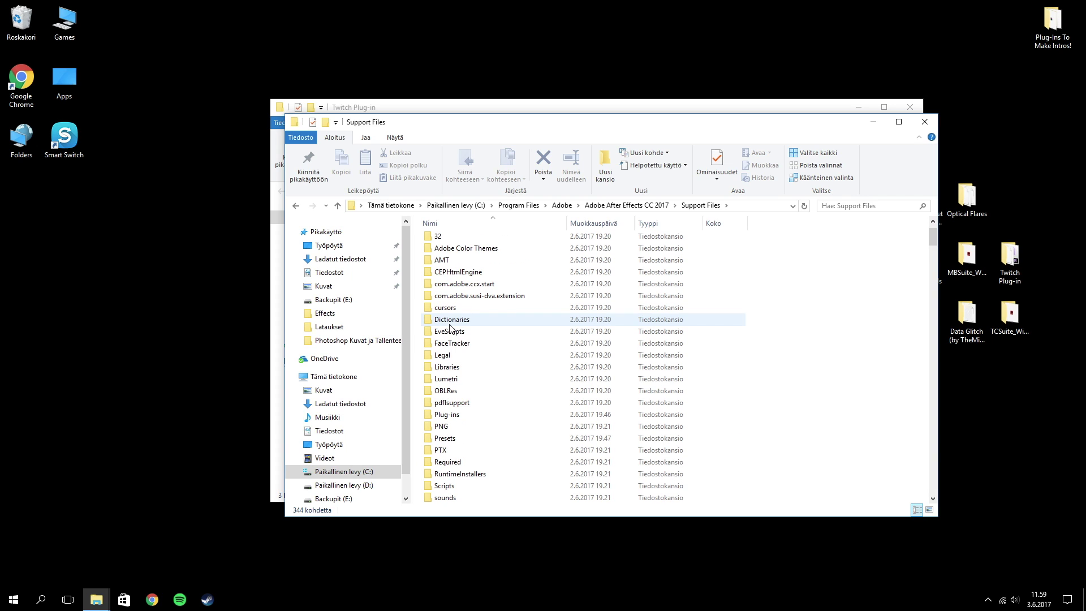
double_click(456, 416)
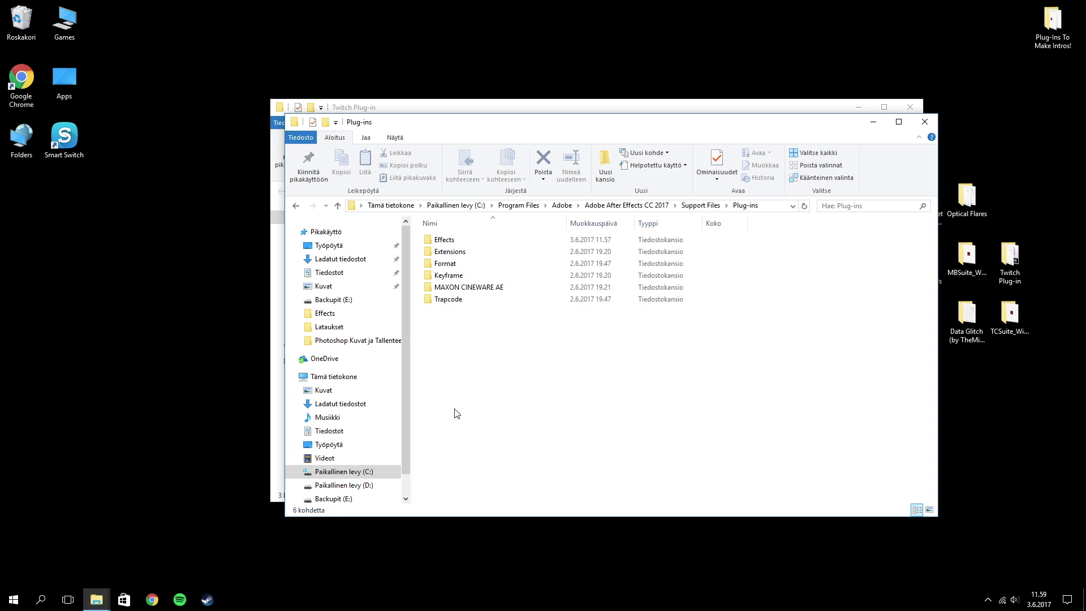
double_click(452, 241)
- Arrange the Twitch Plug-in and Effects windows side by side and look into the __-Twitch-__ subfolder
drag(446, 125, 650, 123)
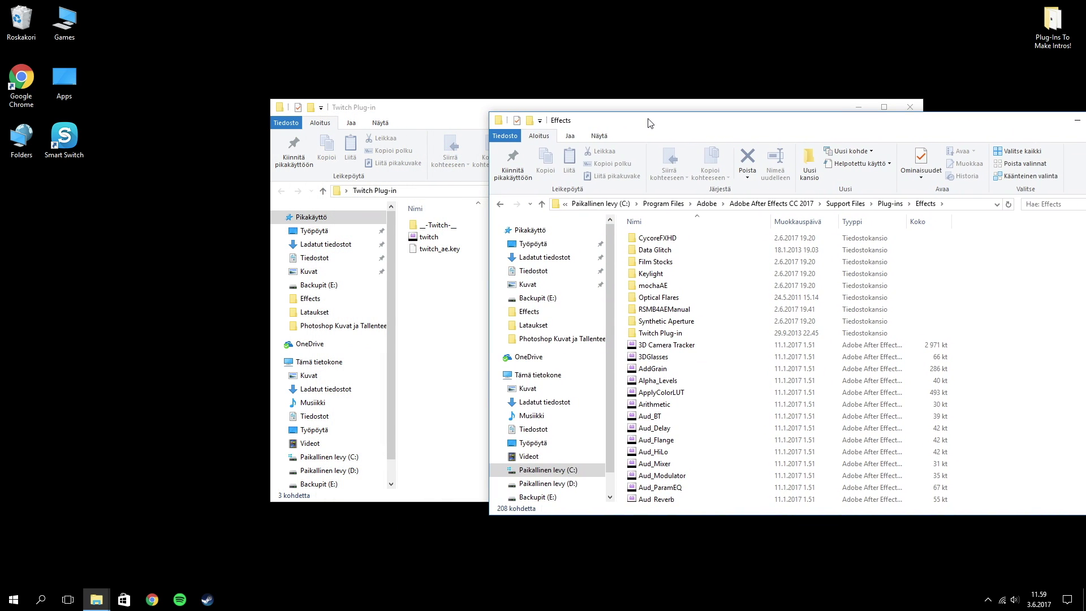
click(451, 120)
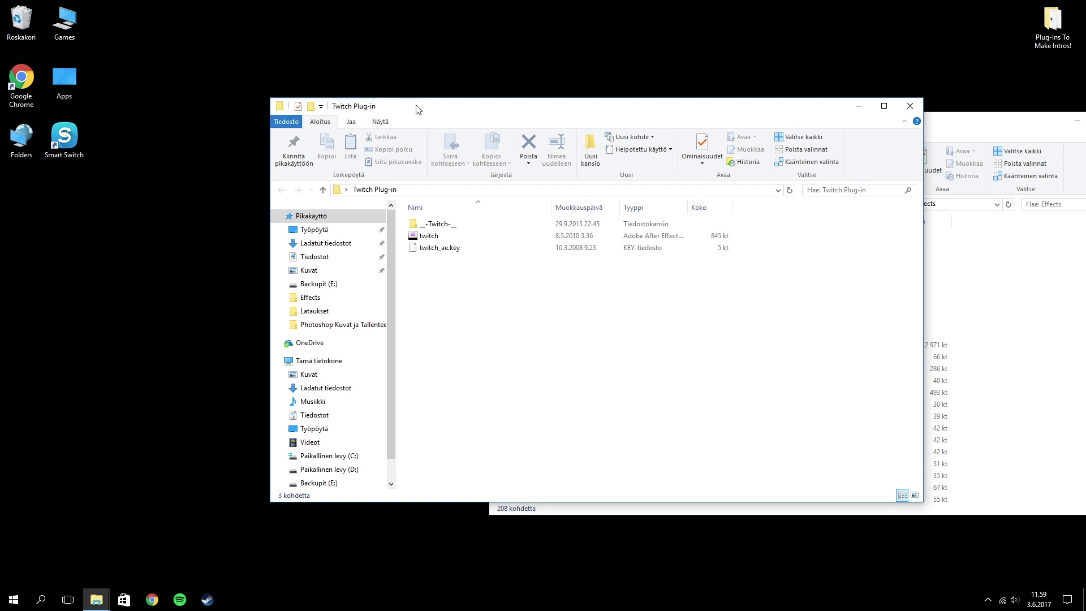
drag(417, 107, 265, 109)
double_click(293, 228)
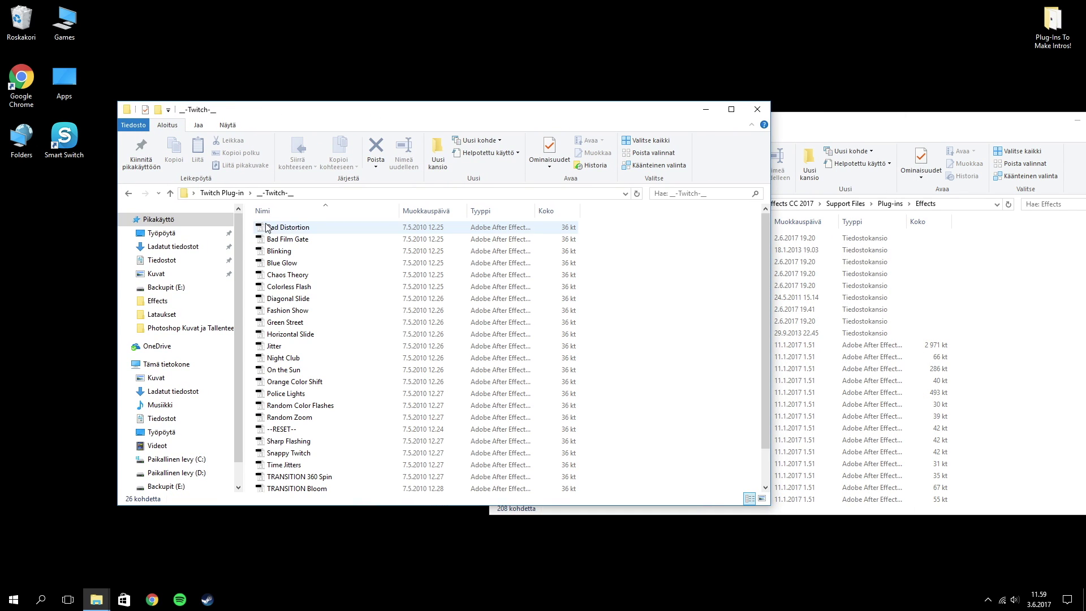
click(128, 194)
click(1030, 339)
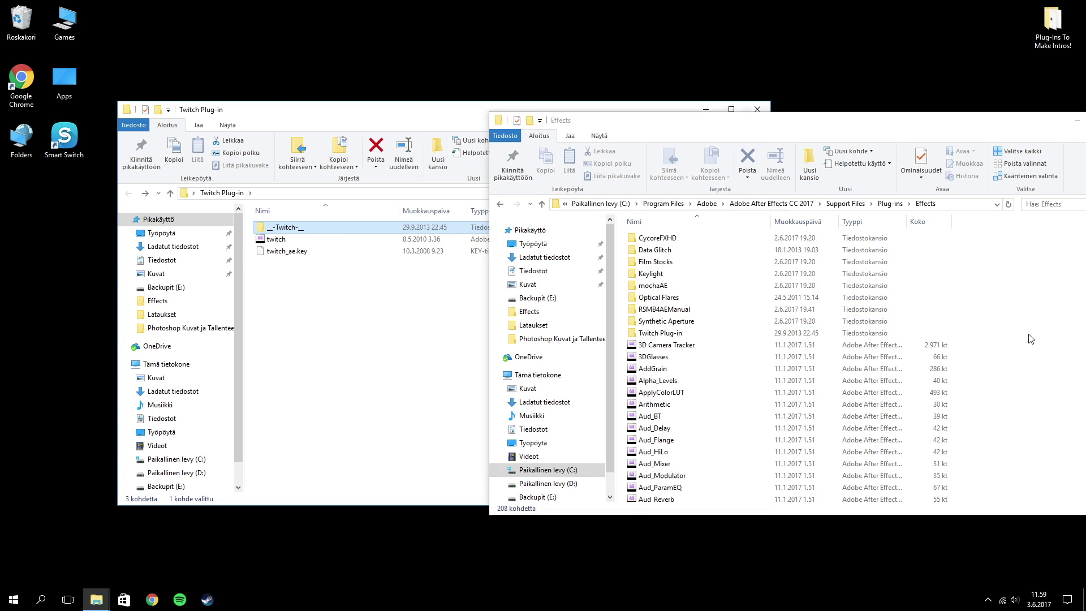
drag(264, 305, 317, 228)
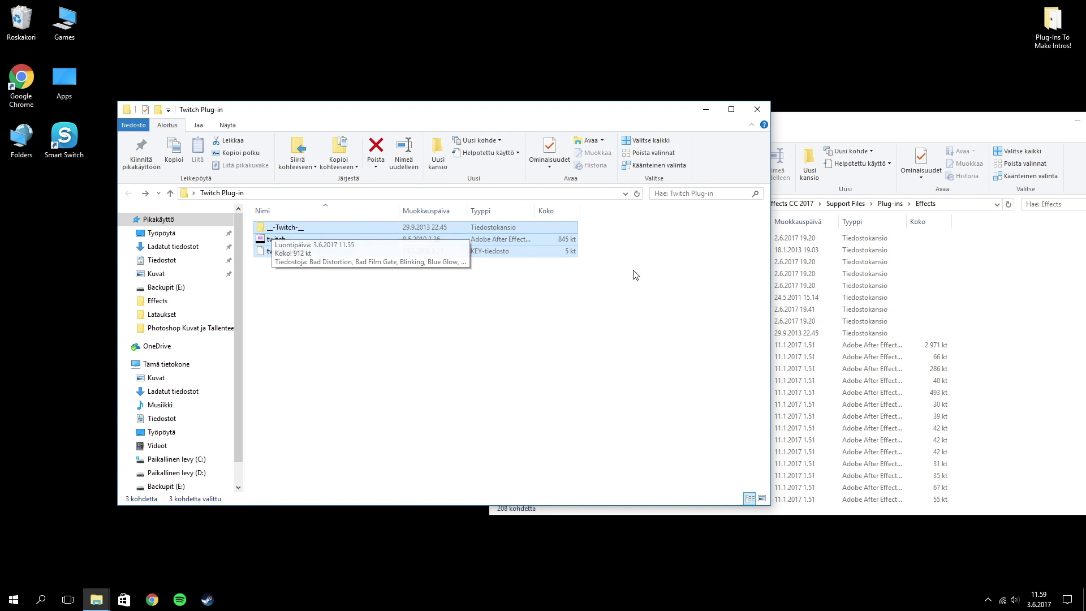
drag(389, 232, 1044, 349)
drag(485, 157, 311, 118)
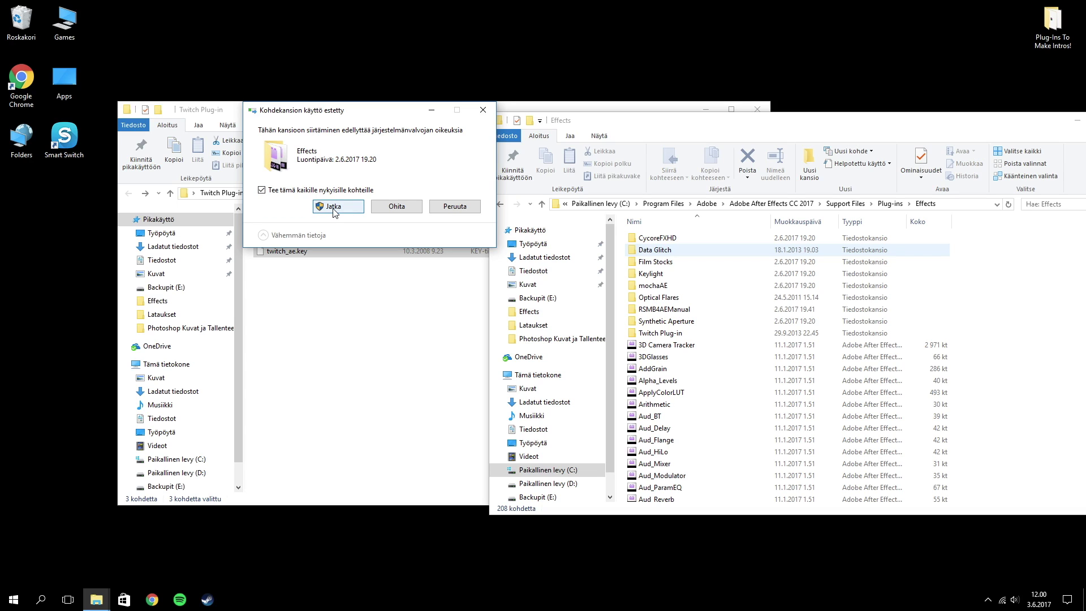
click(455, 207)
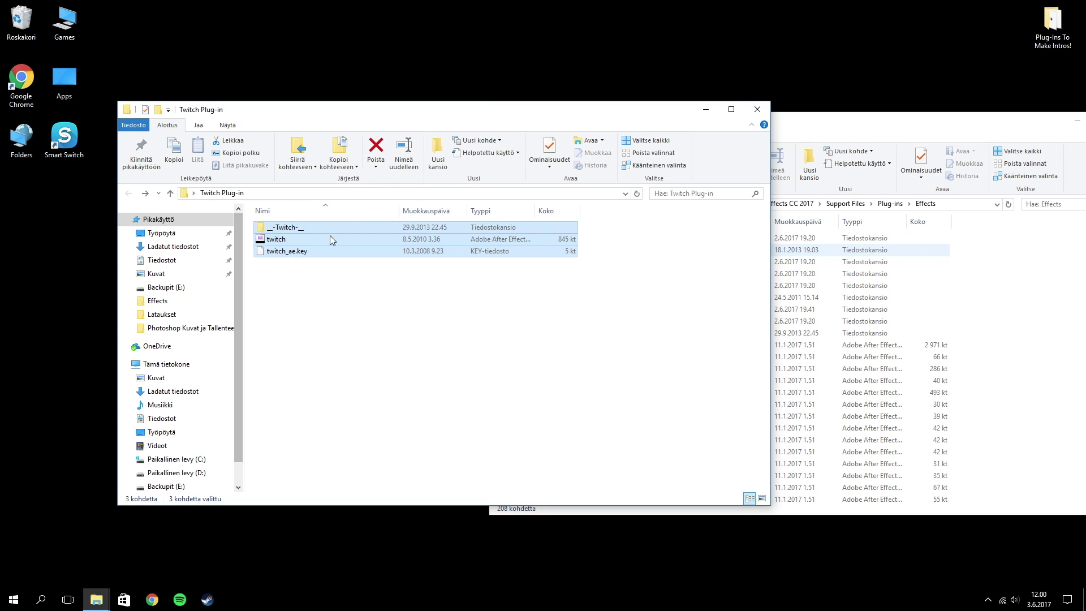
- Move the whole Twitch Plug-in folder from the desktop into the After Effects Effects folder and close the open folder windows
click(757, 110)
drag(791, 114, 383, 95)
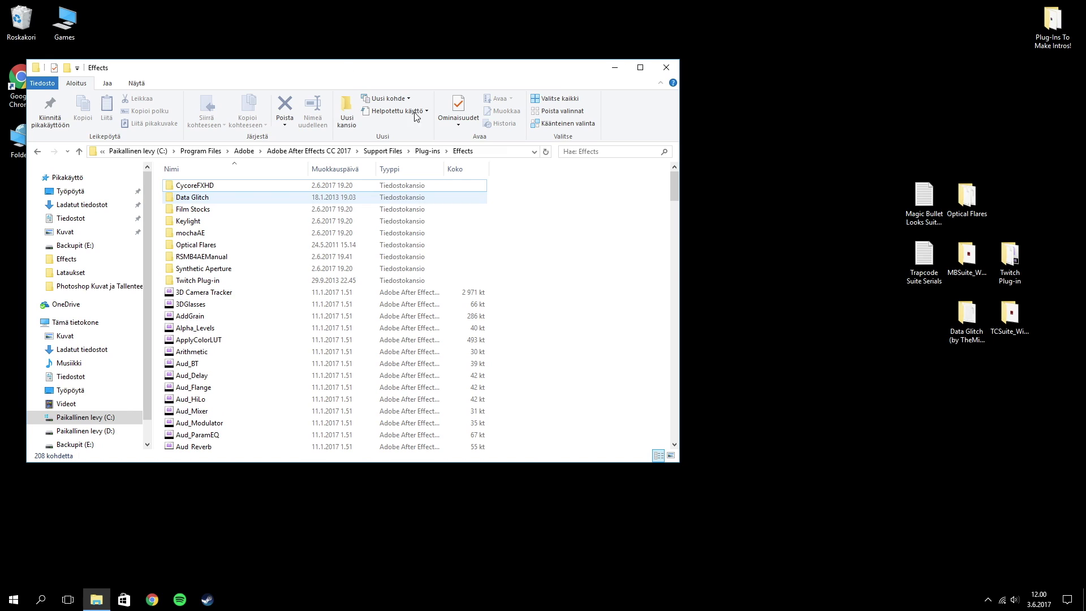
drag(1011, 262, 595, 254)
click(544, 209)
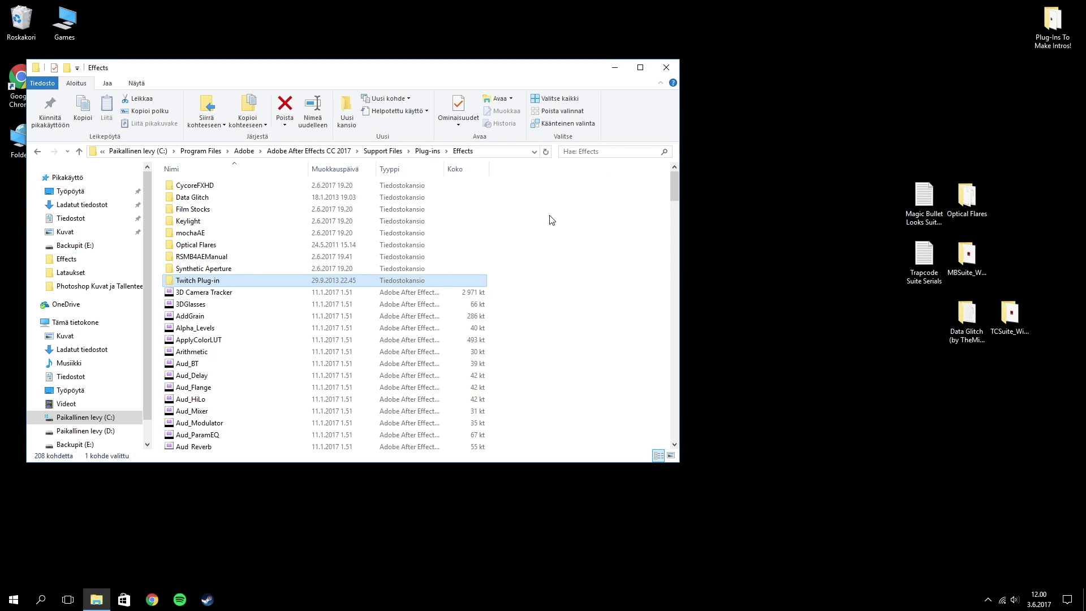
click(552, 219)
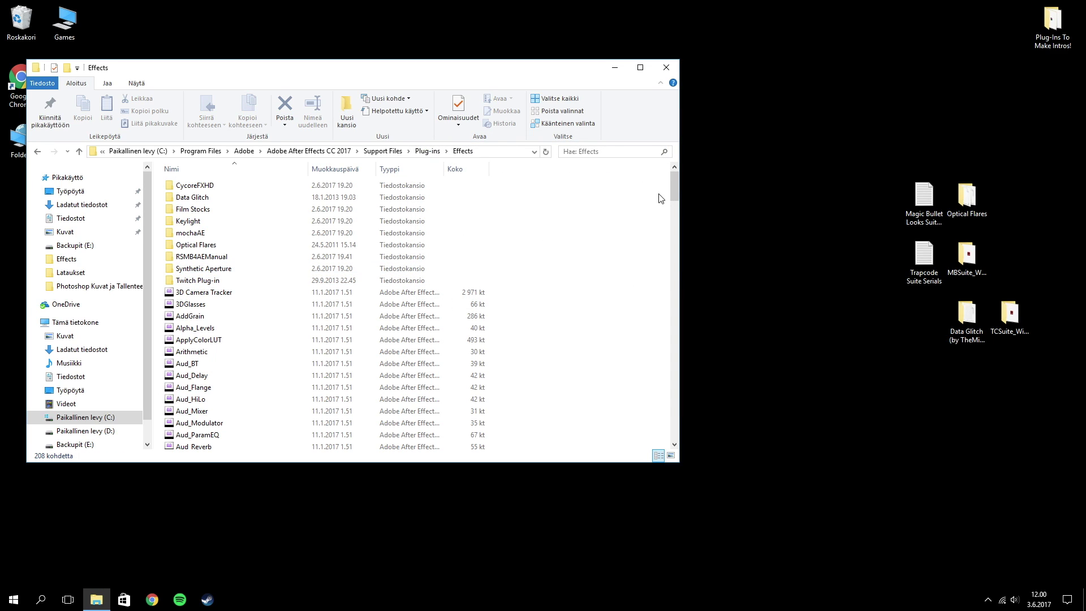
click(666, 68)
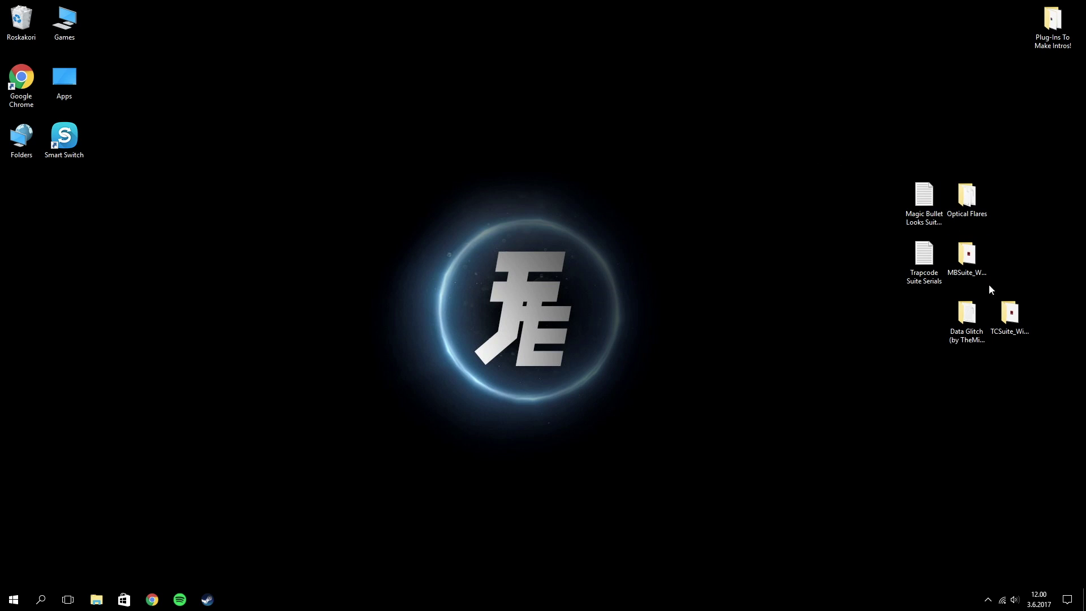
- Move TCSuite_Win_Full to the free desktop spot, run its Trapcode Suite 13.1.1 Setup with permission to make changes, and continue to the registration page
drag(1024, 328, 1013, 241)
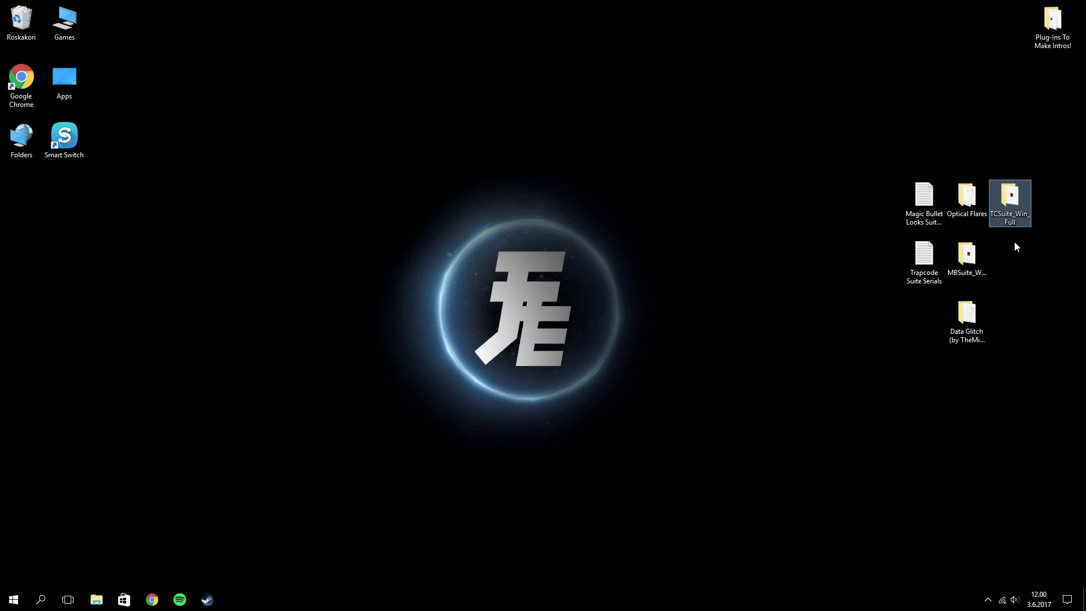
double_click(1003, 210)
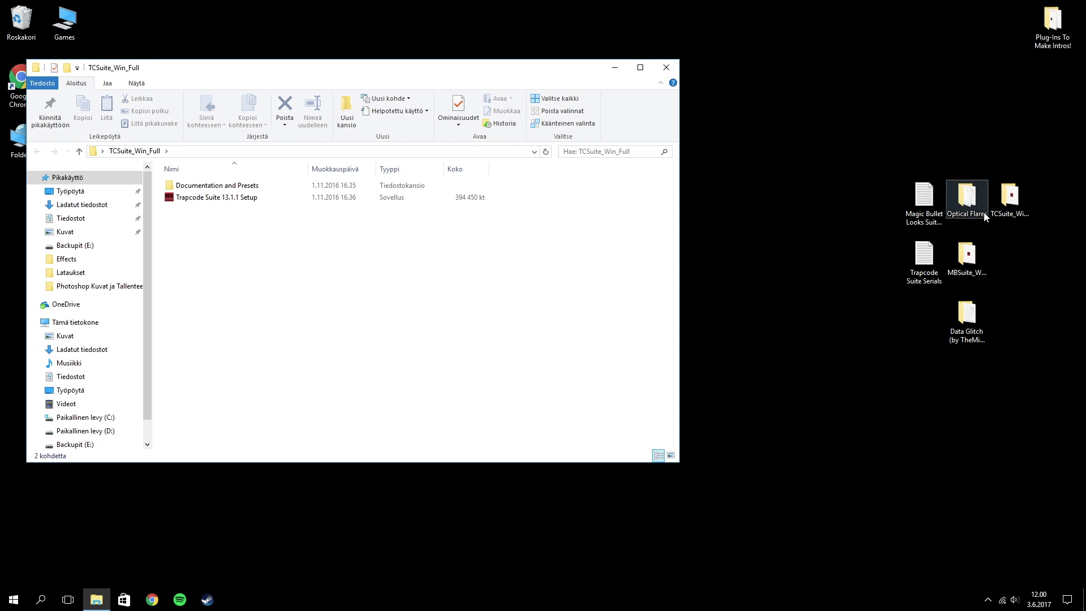
click(259, 198)
double_click(258, 199)
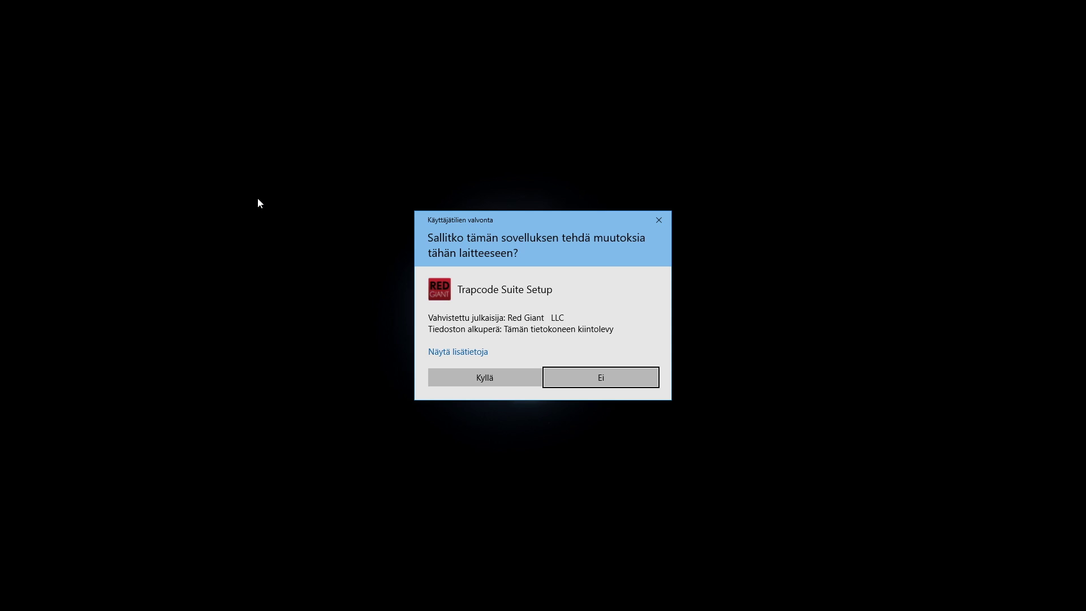
click(482, 372)
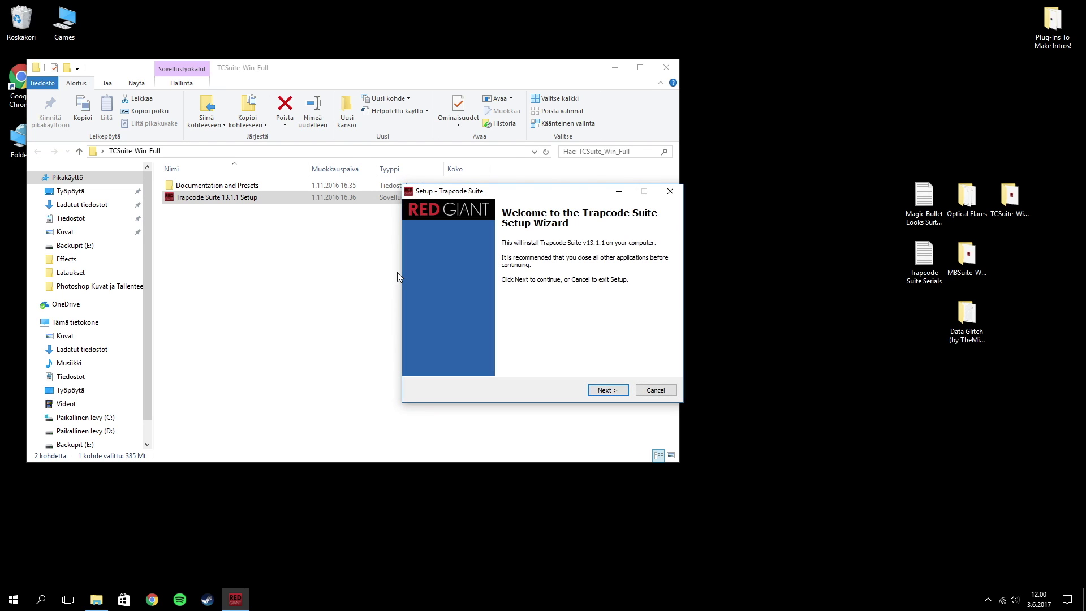
click(607, 390)
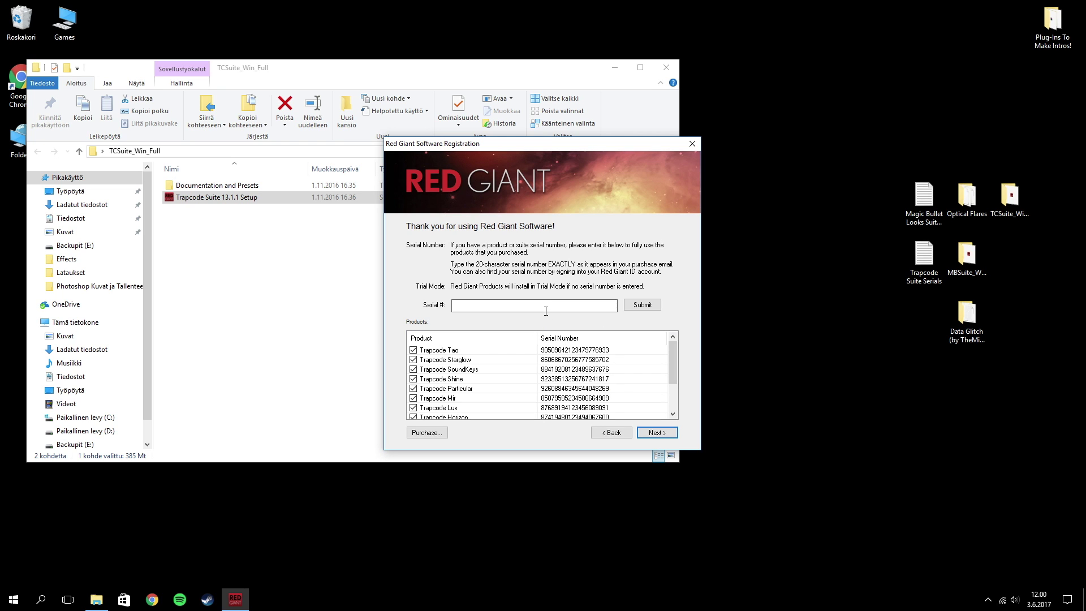
- Open the Trapcode Suite Serials text file beside the registration window and paste the Trapcode Tao serial number into the serial field
double_click(924, 255)
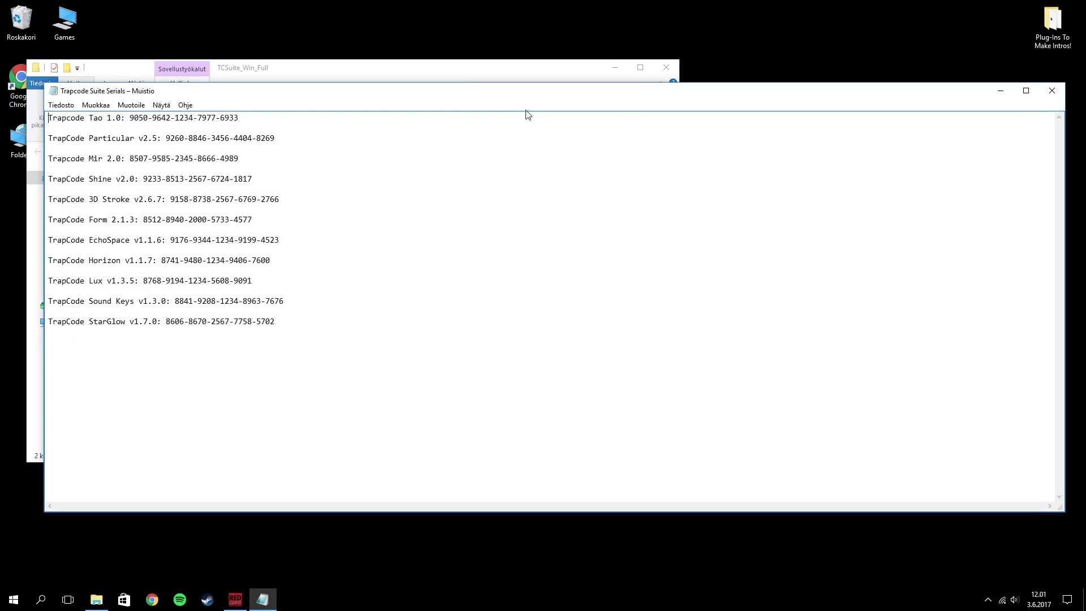
drag(339, 93, 1035, 67)
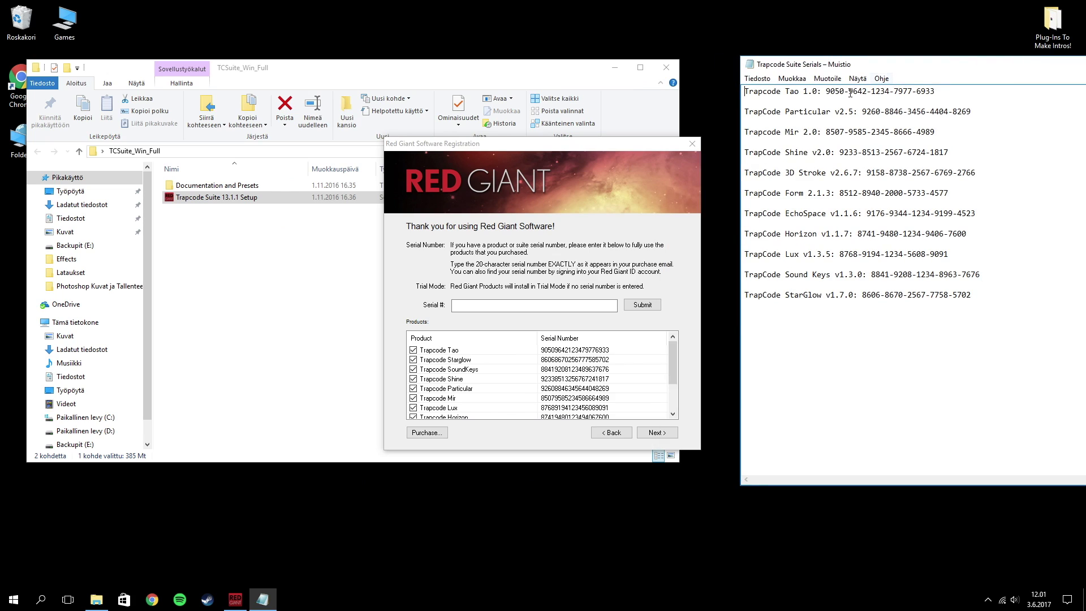
drag(828, 95, 936, 93)
right_click(916, 94)
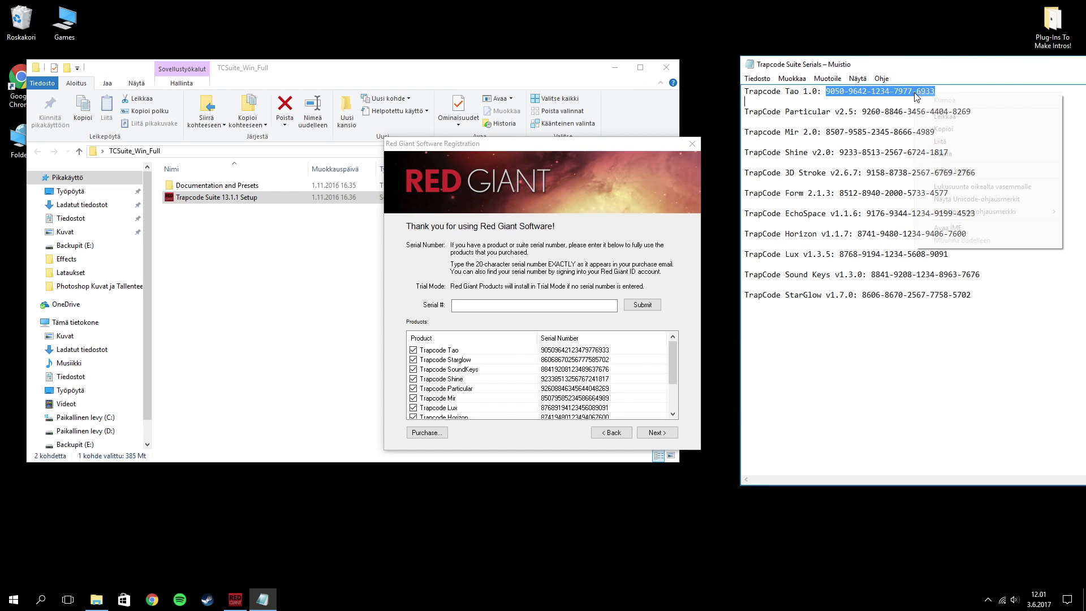
click(938, 129)
click(498, 302)
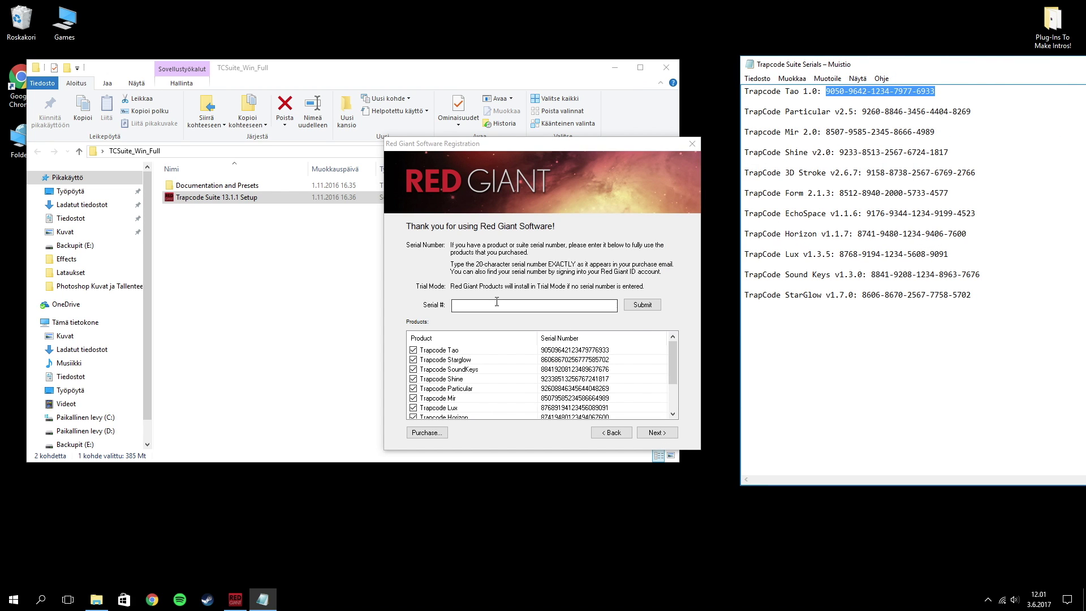
right_click(498, 303)
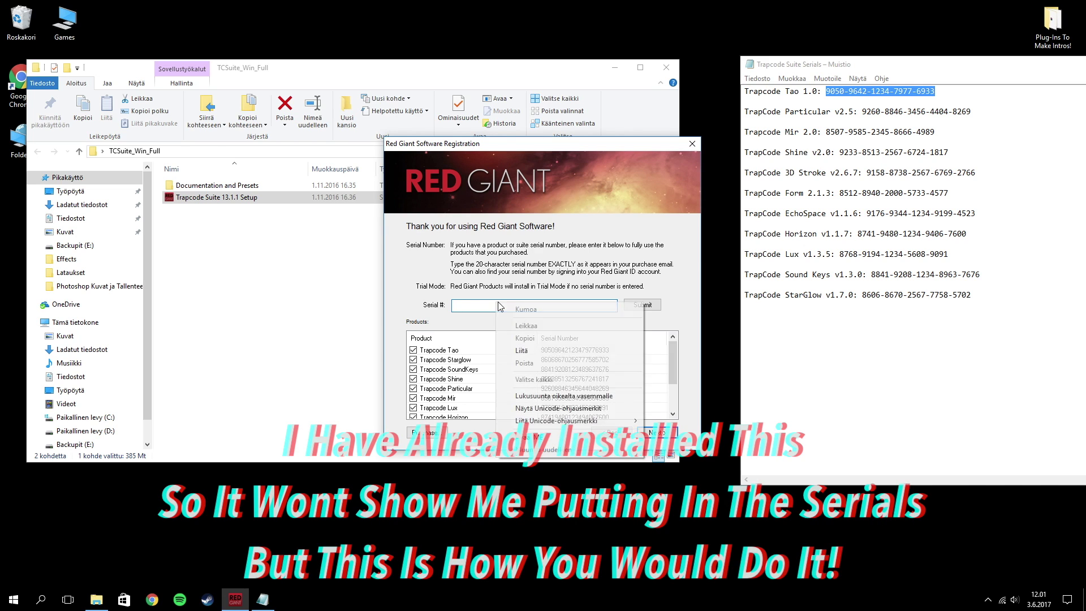
click(530, 349)
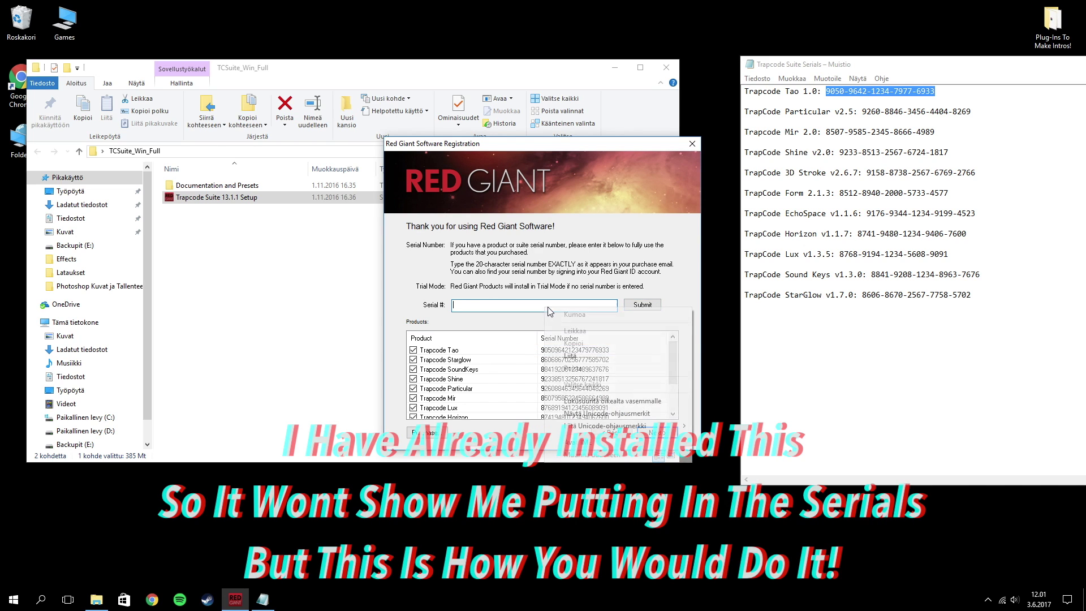
scroll(623, 383, down, 2)
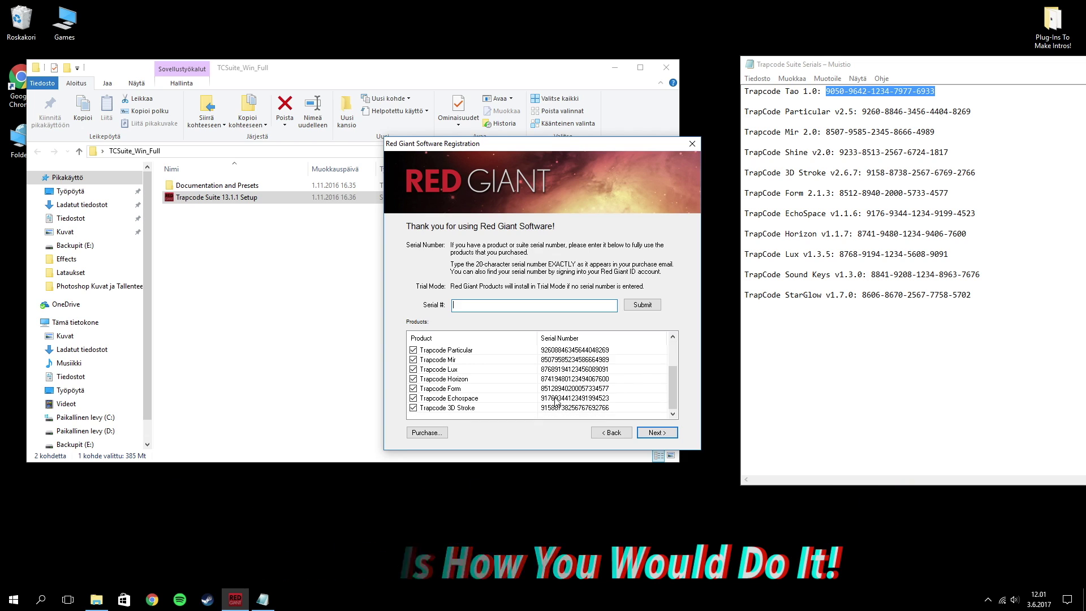
- Register Trapcode Particular by copying its serial number from the text file, submitting it and closing the message
drag(862, 111, 973, 111)
right_click(938, 114)
click(970, 147)
right_click(523, 307)
click(557, 354)
click(642, 306)
click(633, 342)
- Register Trapcode Mir by pasting its serial number from the text file and submitting it
click(987, 172)
drag(826, 132, 935, 133)
right_click(509, 306)
click(543, 352)
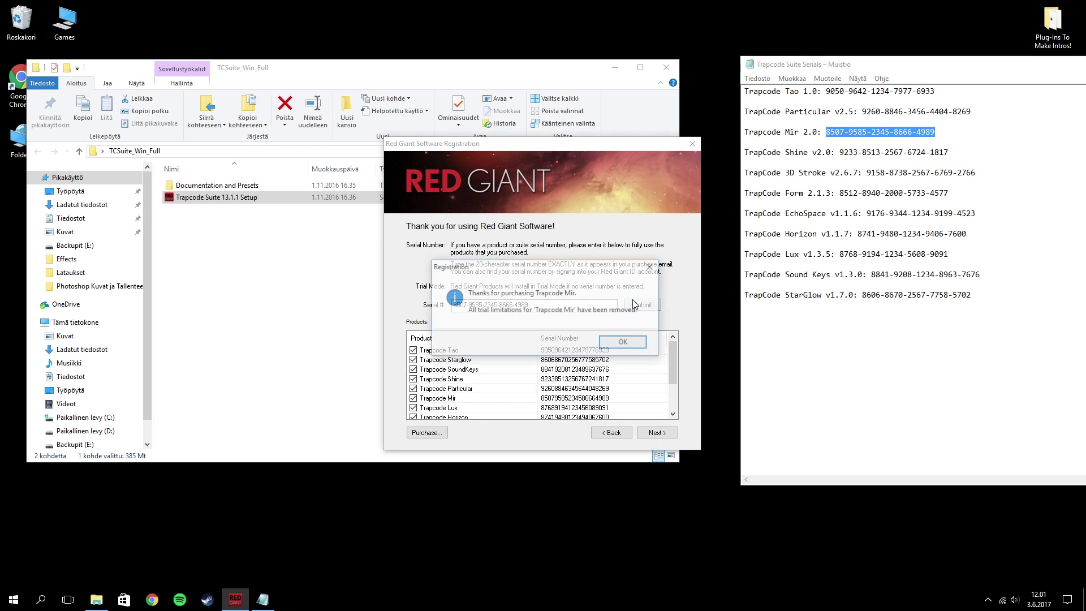
click(637, 306)
- Register Trapcode Shine with its serial number from the text file and close the message
drag(840, 153, 974, 152)
right_click(938, 153)
click(968, 188)
right_click(496, 303)
click(522, 351)
click(642, 306)
click(632, 341)
- Register Trapcode Form with its serial number from the text file and close the message
click(987, 193)
drag(840, 193, 948, 193)
right_click(937, 194)
click(968, 229)
right_click(523, 305)
click(558, 353)
click(642, 306)
click(632, 342)
- Copy the Trapcode EchoSpace serial number from the text file and paste it into the registration's serial field
drag(840, 213, 975, 213)
right_click(937, 213)
click(969, 250)
right_click(509, 306)
click(543, 352)
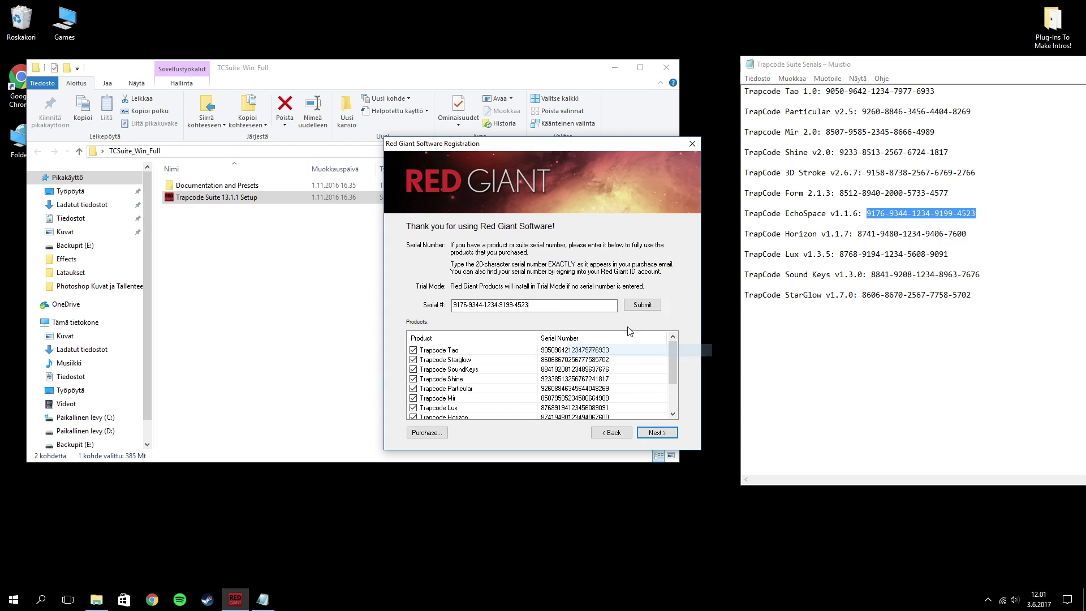
- Register Trapcode Horizon by pasting its copied serial number and submitting it
click(968, 270)
right_click(509, 306)
click(543, 352)
click(642, 306)
- Register Trapcode Sound Keys by copying its serial number from the text file and submitting it
drag(839, 254, 949, 254)
drag(871, 274, 979, 275)
right_click(938, 275)
click(969, 310)
right_click(509, 306)
click(544, 352)
click(641, 306)
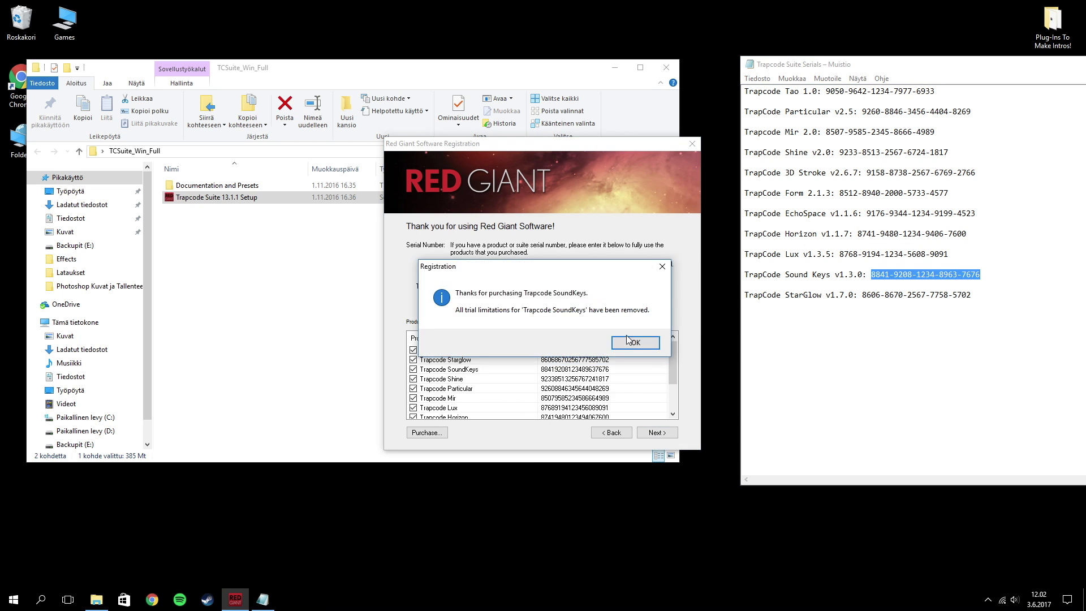
- Register Trapcode Starglow by copying its serial number from the text file and submitting it
drag(862, 294, 971, 295)
click(566, 306)
key(ctrl+v)
click(641, 306)
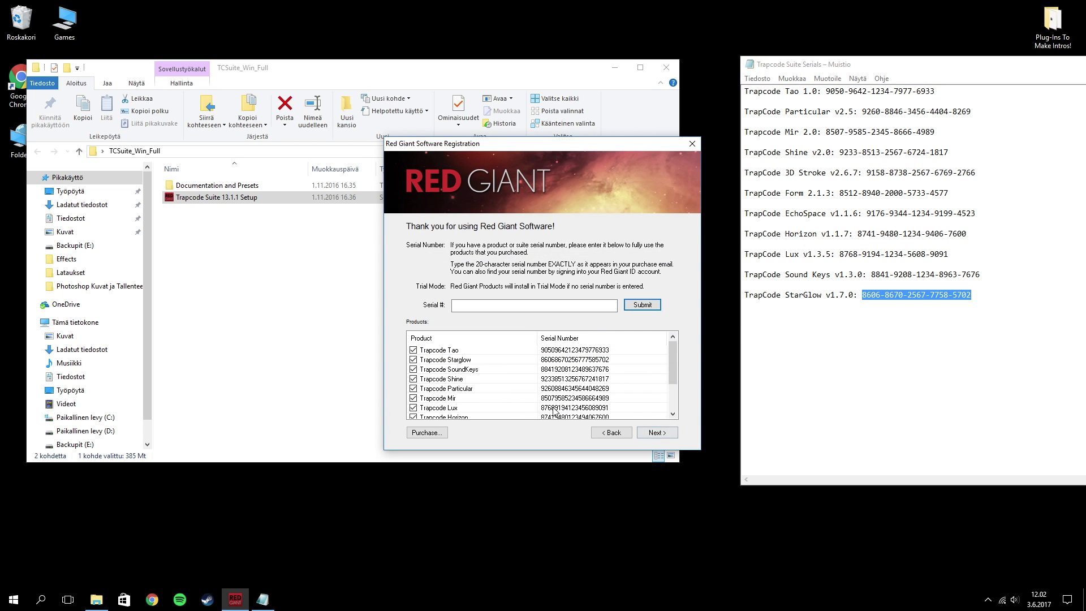
- Accept the license agreement, install Trapcode Suite for After Effects and Premiere Pro CC 2017, and close the serials text file
click(673, 431)
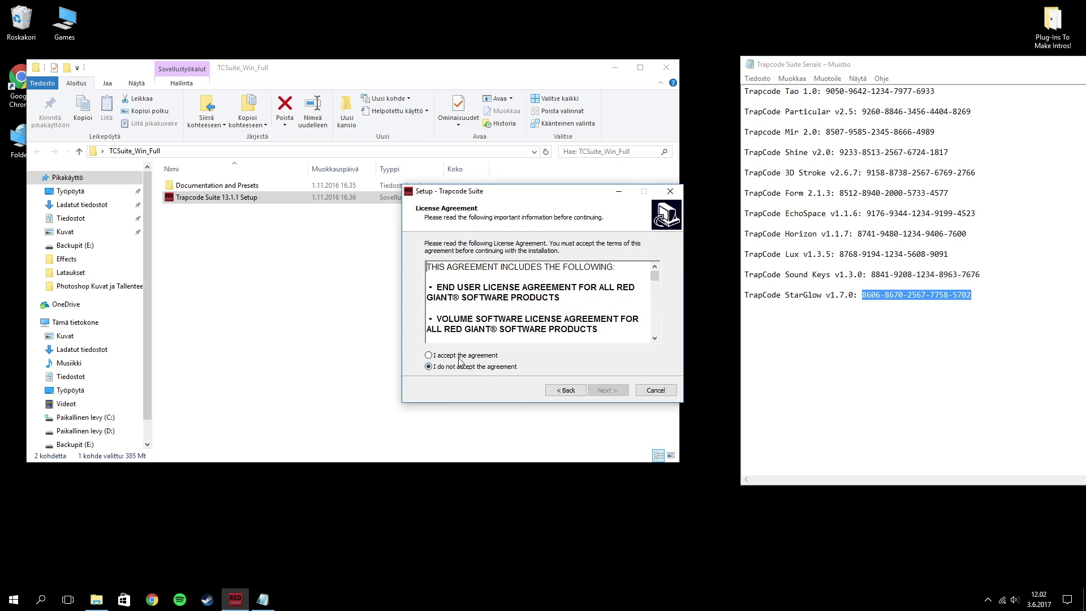
click(606, 392)
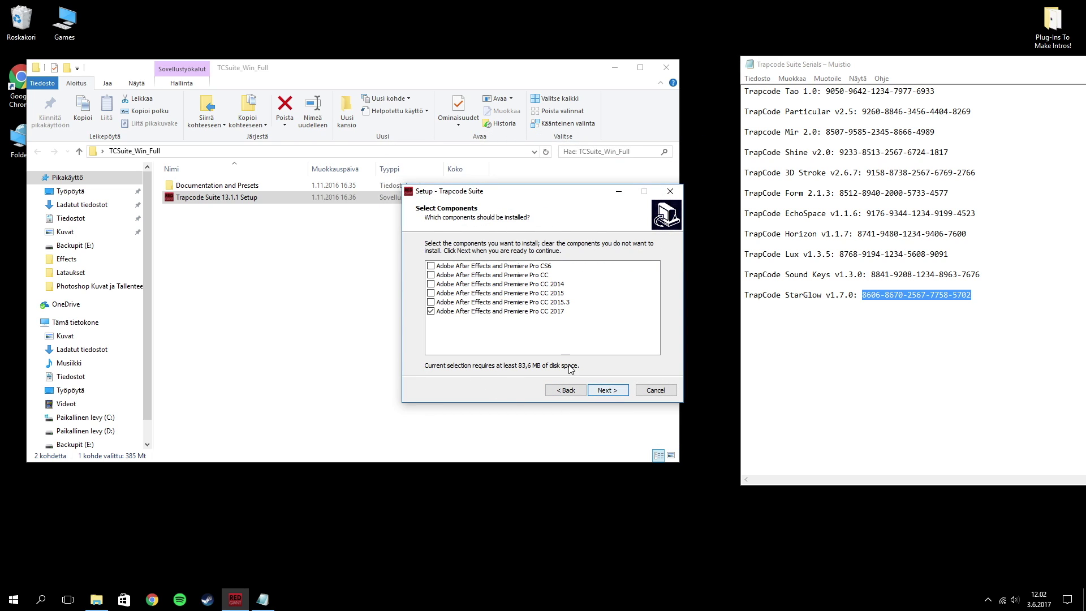
click(613, 391)
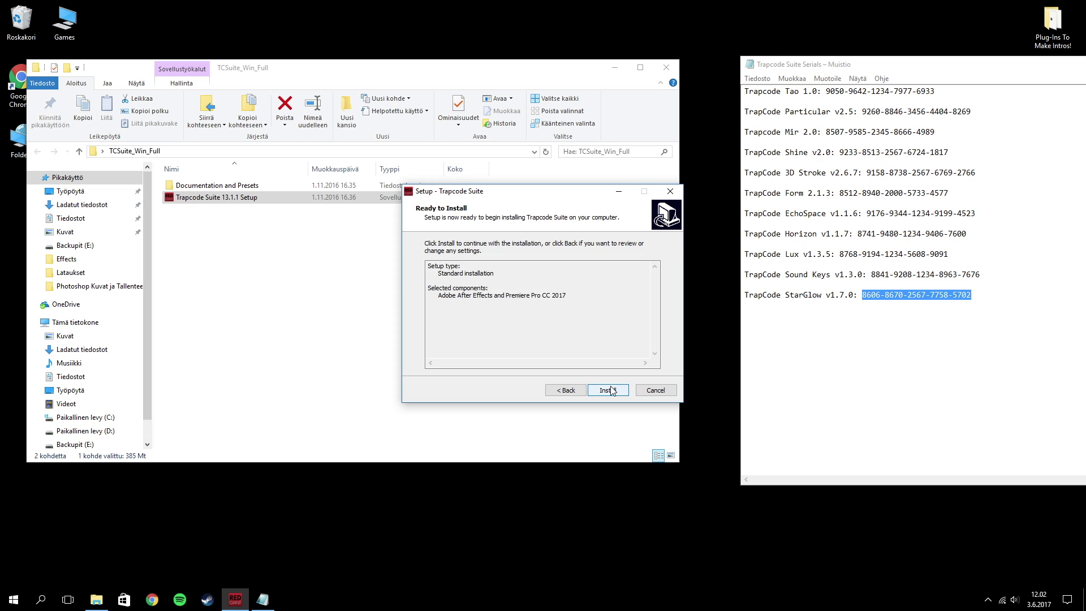
click(611, 387)
drag(850, 67, 169, 83)
click(1074, 82)
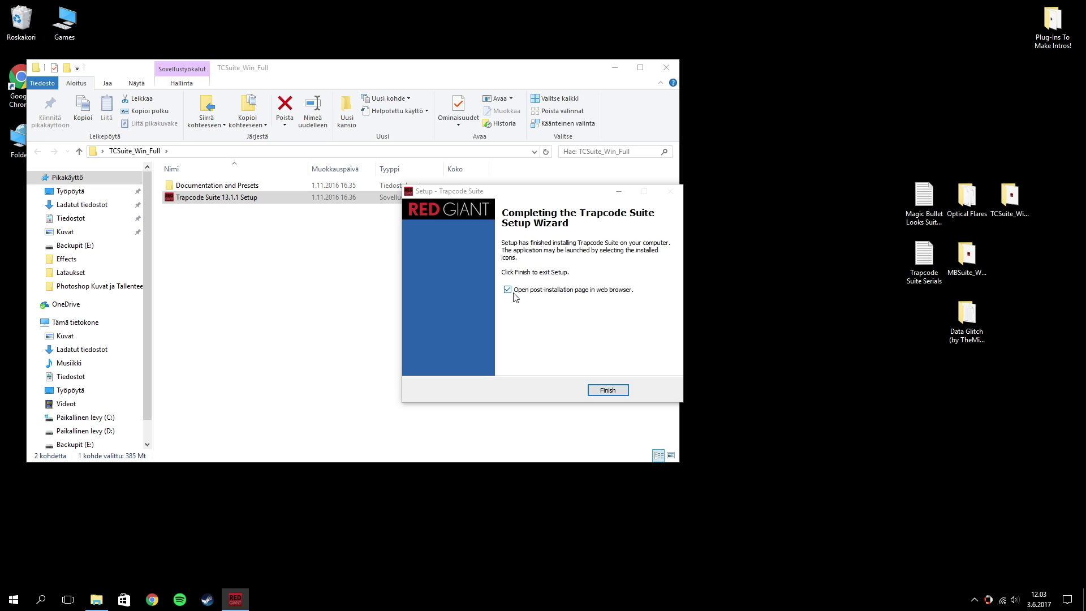
- Close the TCSuite_Win_Full folder window and finish the Trapcode Suite setup without opening the post-installation page
click(432, 107)
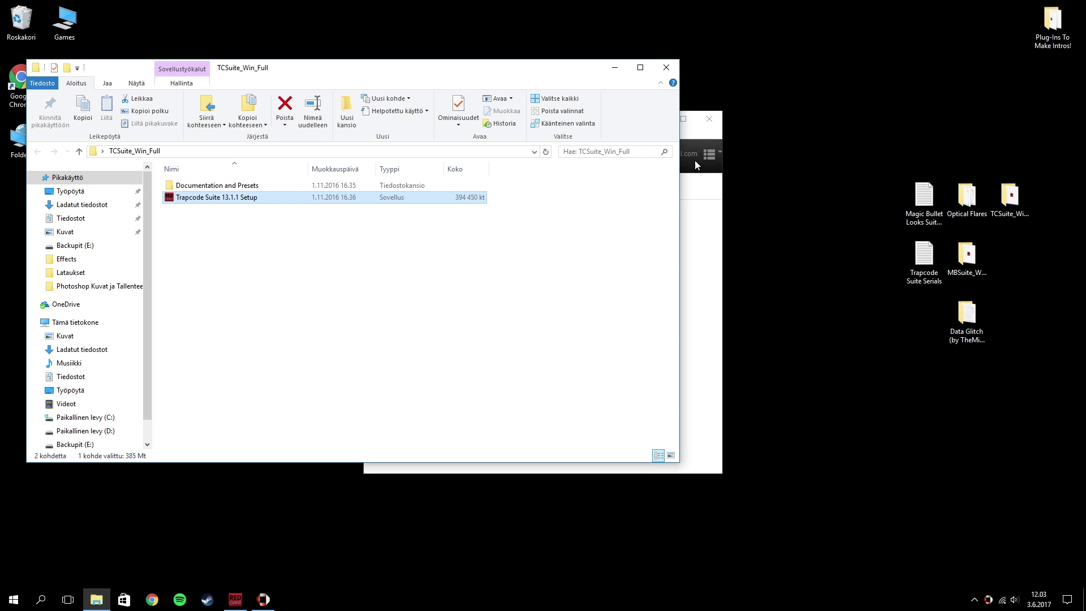
click(670, 67)
drag(599, 126, 374, 46)
click(564, 254)
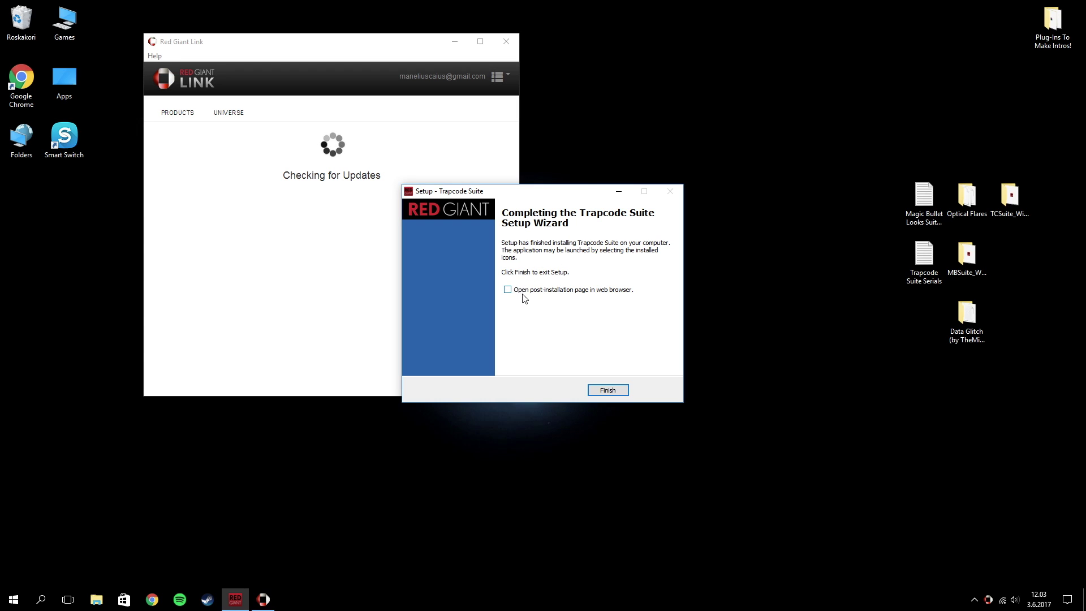
click(608, 389)
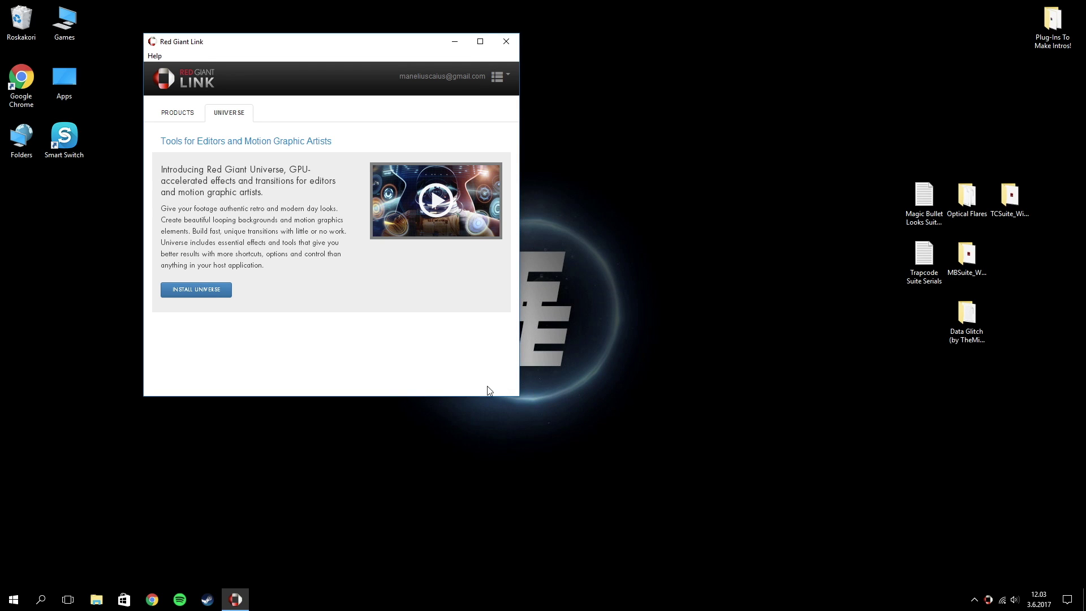
- Look through the installed products list in Red Giant Link and close its window
click(183, 116)
scroll(383, 211, down, 3)
scroll(383, 211, up, 3)
scroll(387, 212, down, 2)
scroll(387, 212, up, 2)
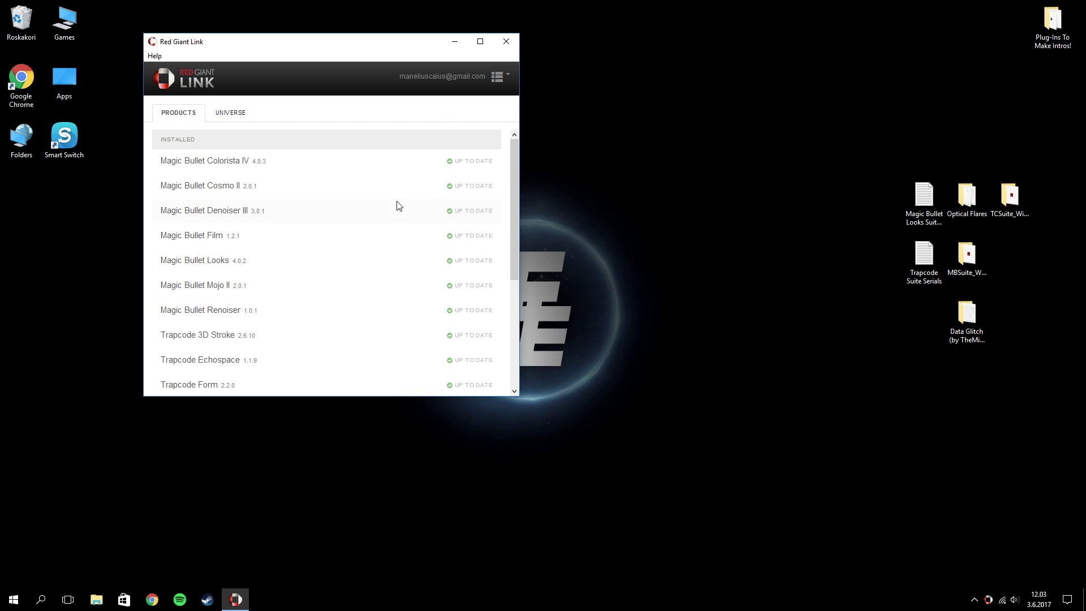
click(509, 44)
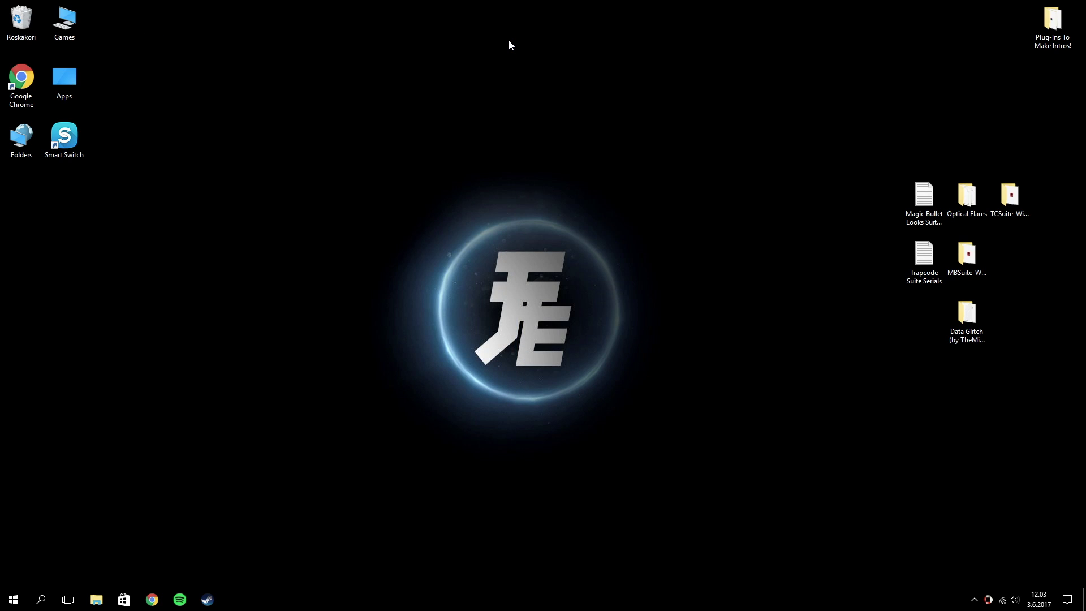
- Move the TCSuite_Win_Full folder to the recycle bin and check the contents of the Optical Flares folder
drag(999, 222, 22, 29)
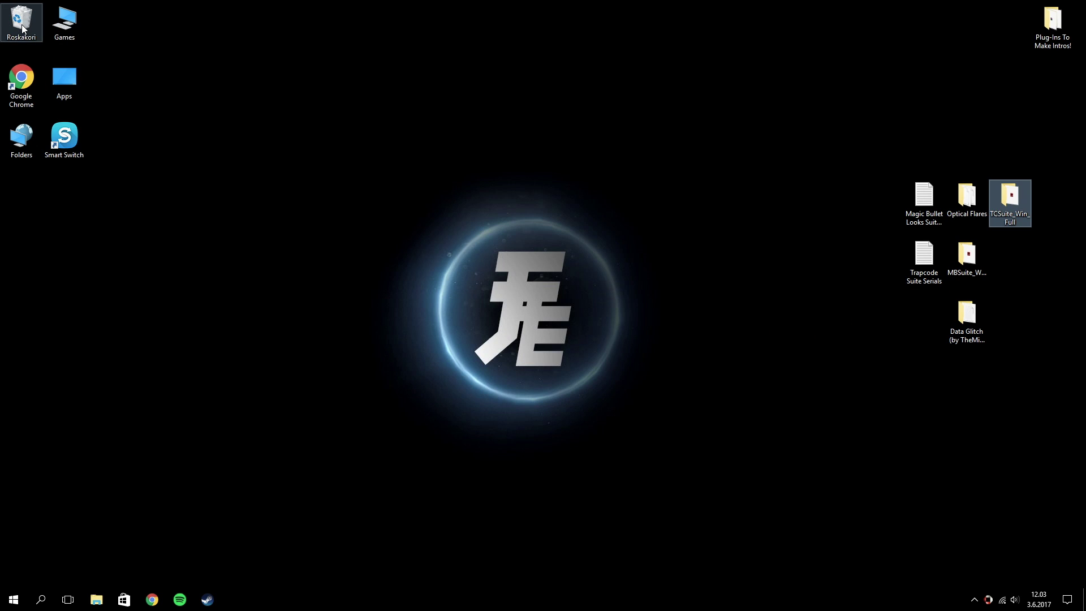
double_click(984, 211)
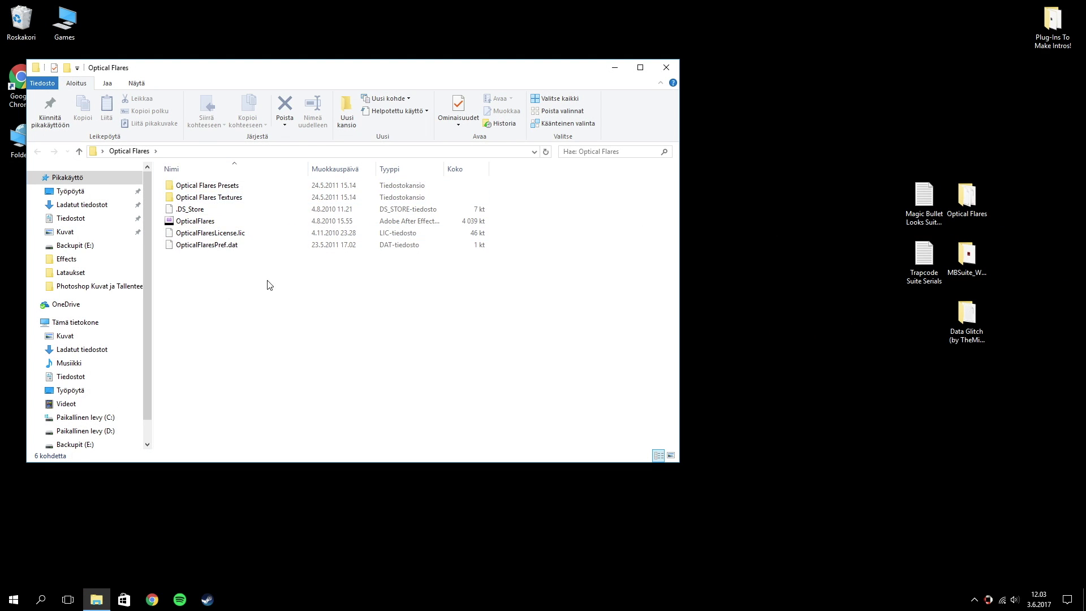
click(672, 71)
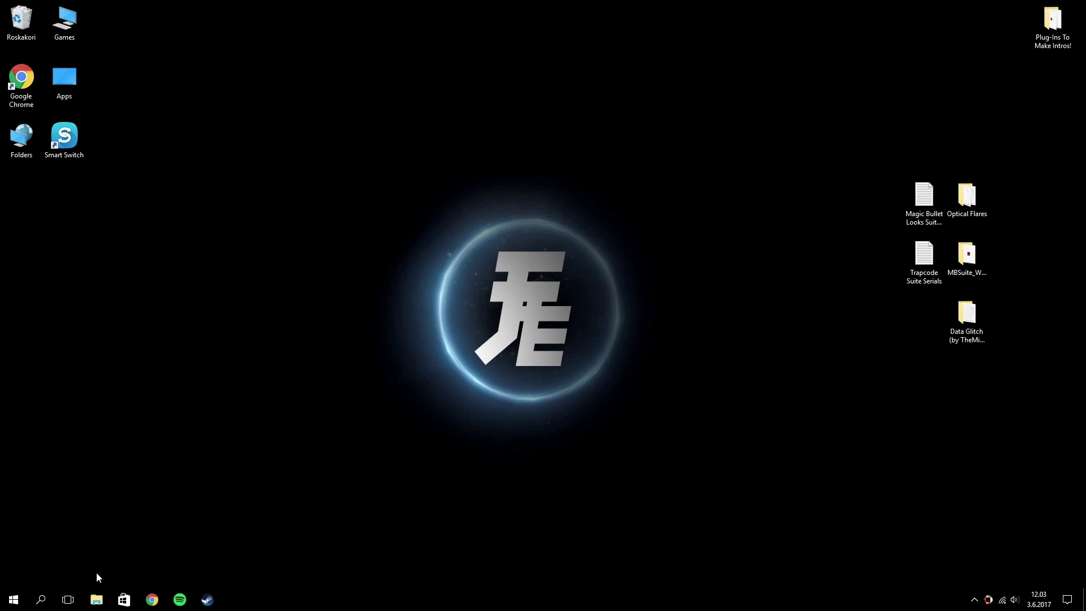
- Open the Effects folder under Program Files, Adobe, Adobe After Effects CC 2017, Support Files, Plug-ins on the C: drive
click(96, 600)
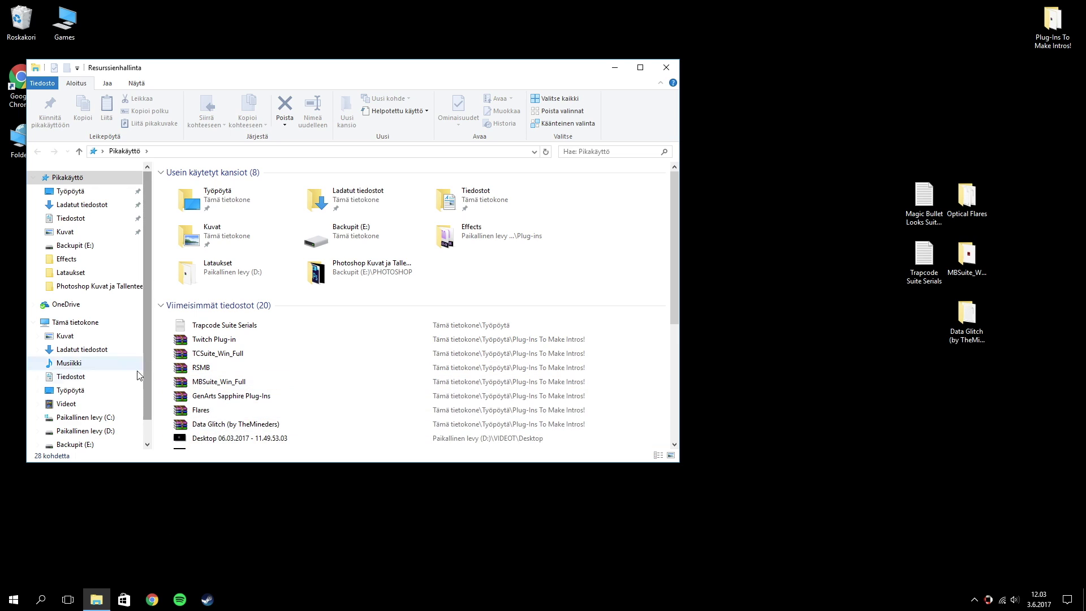
click(90, 421)
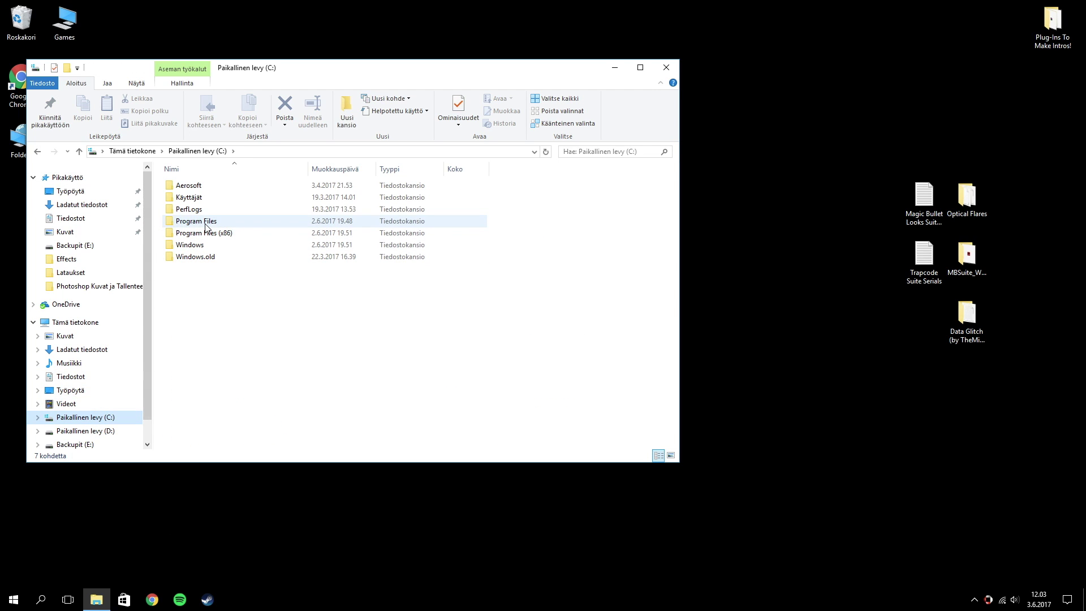
double_click(207, 221)
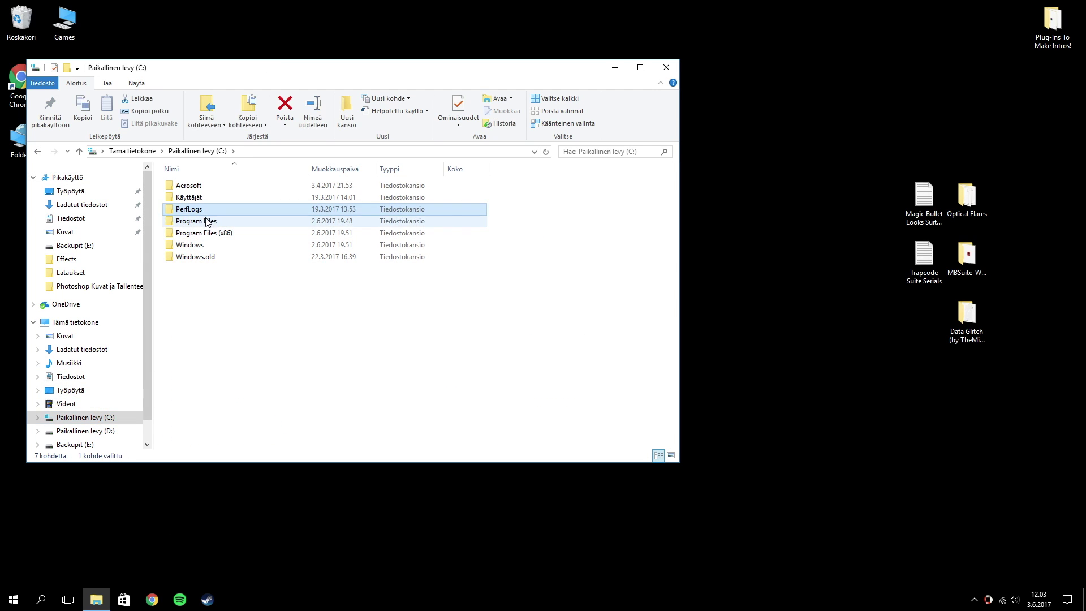
double_click(198, 185)
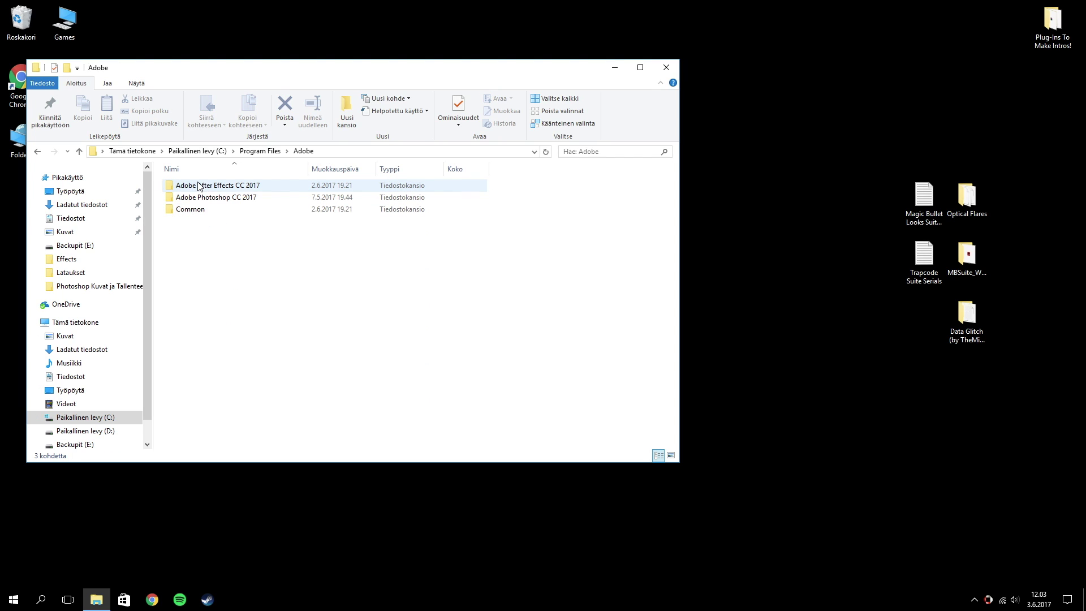
double_click(199, 185)
double_click(198, 186)
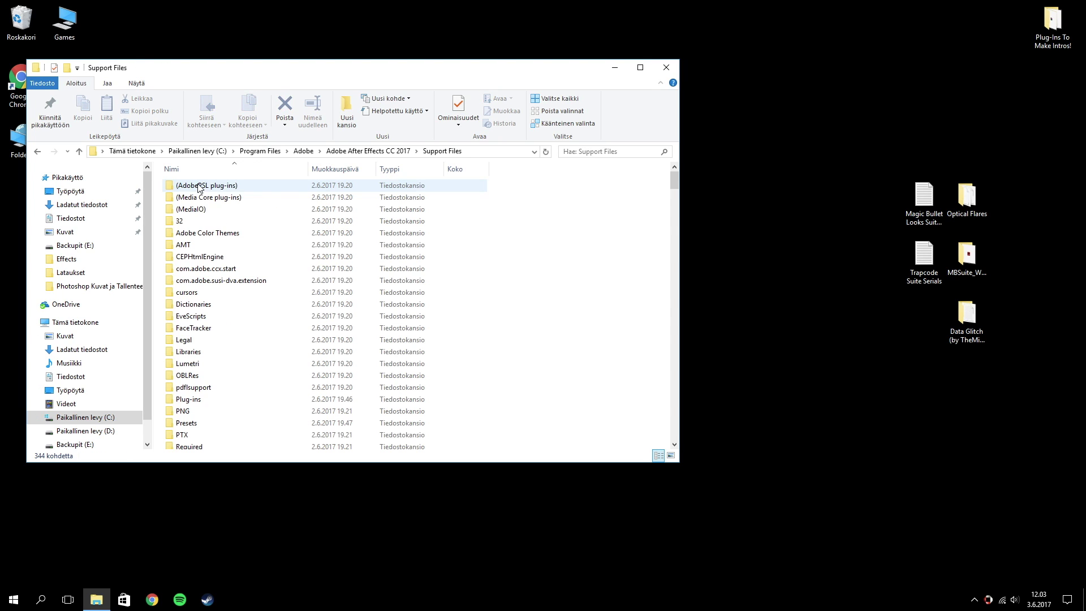
scroll(204, 294, down, 1)
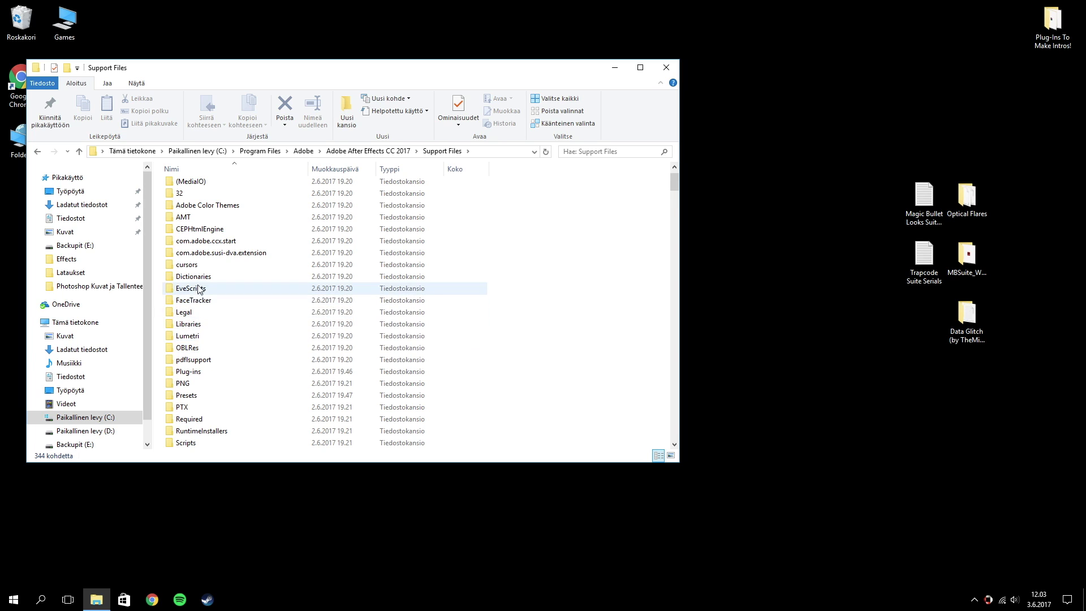
click(188, 376)
double_click(188, 373)
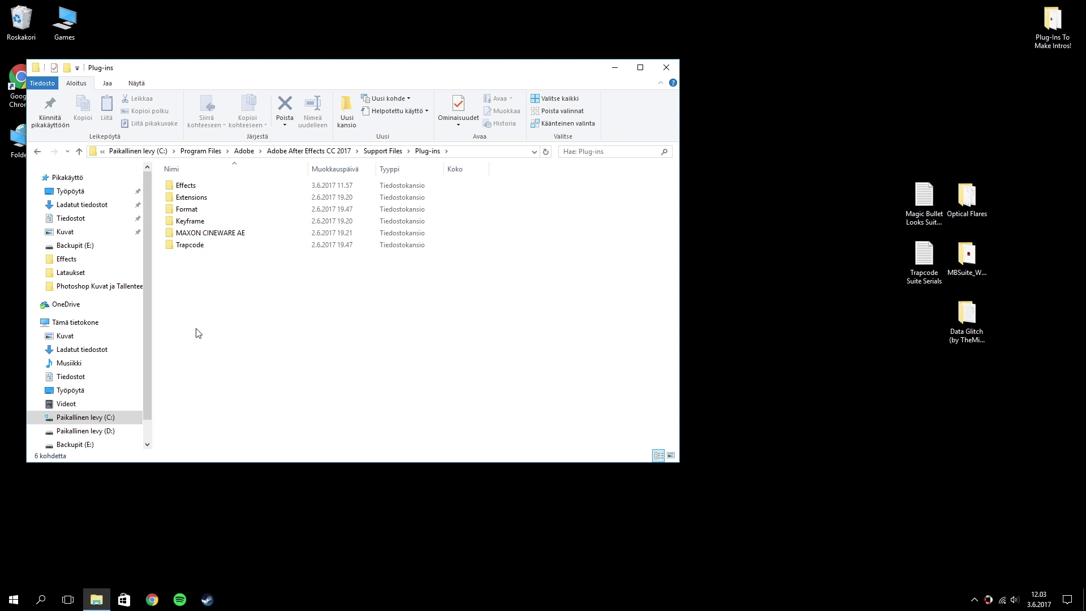
double_click(183, 185)
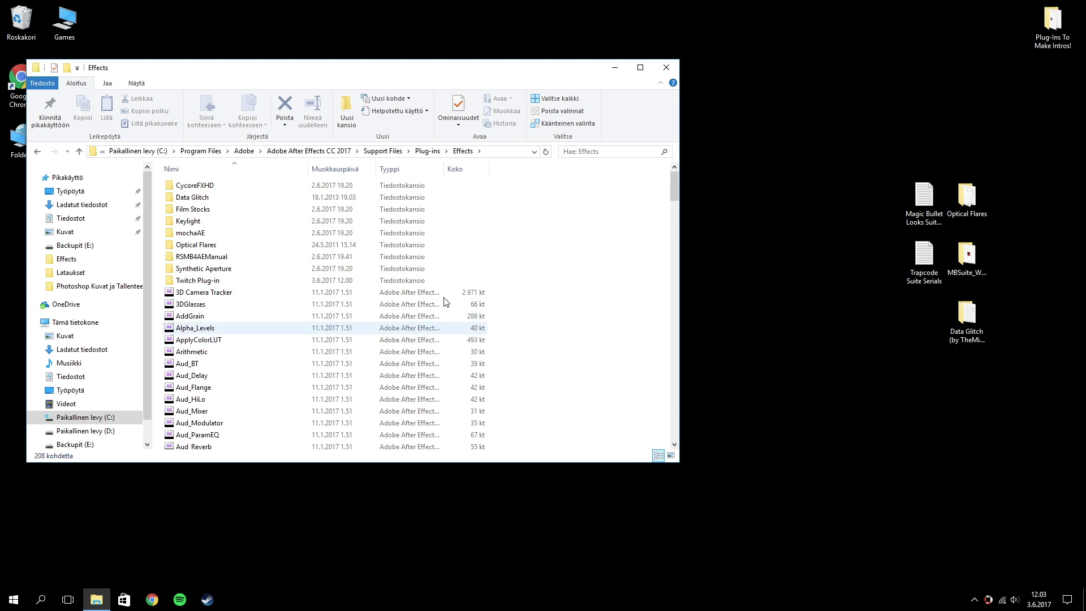
- Move the Optical Flares folder from the desktop into the Effects folder, replacing the existing files, and close the window
drag(967, 198, 608, 251)
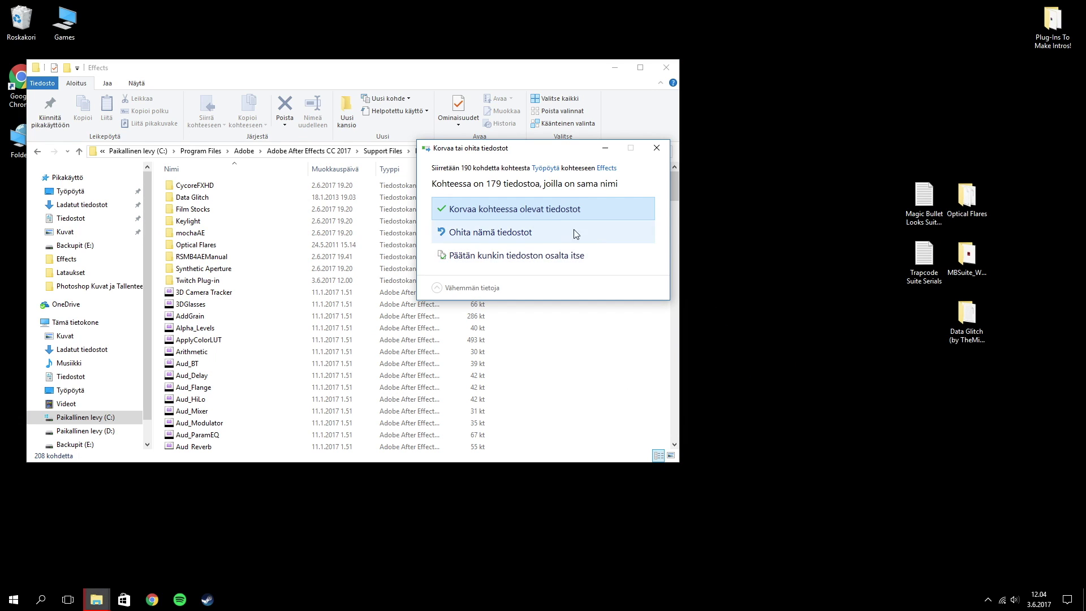
click(535, 209)
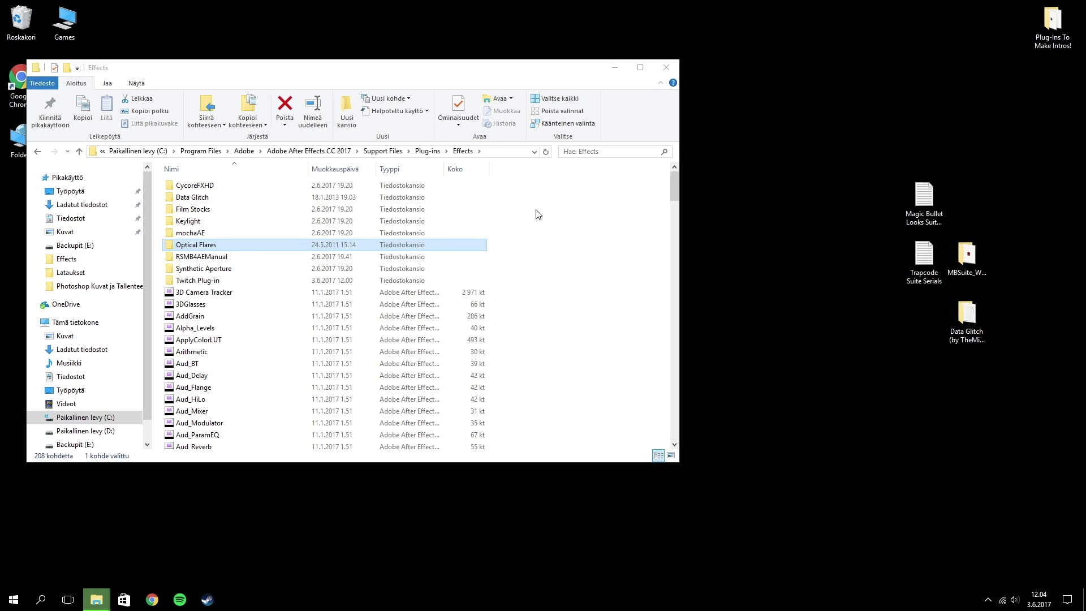
click(583, 250)
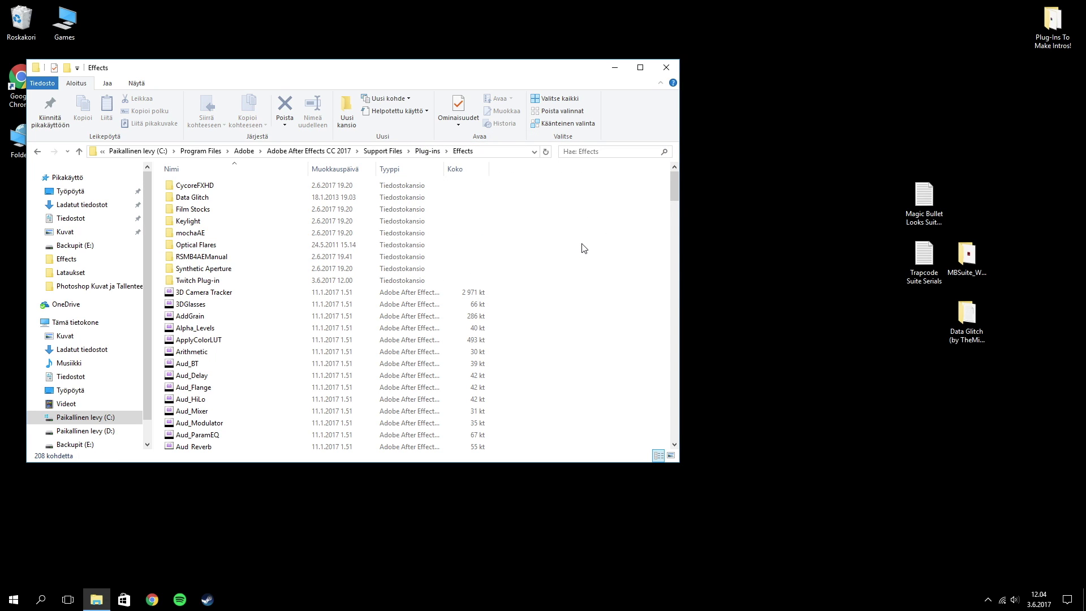
click(666, 67)
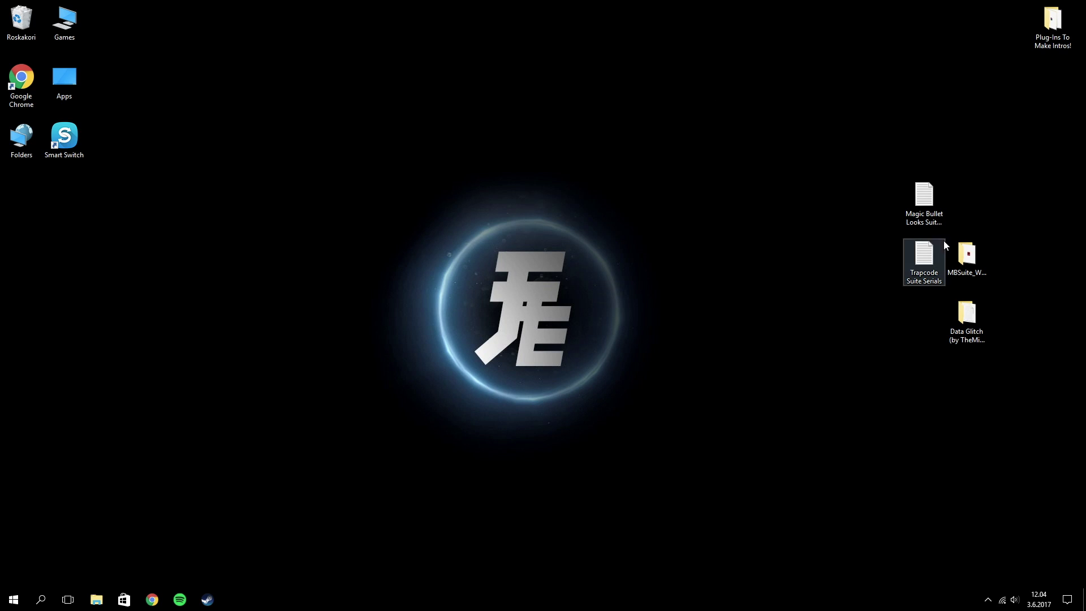
- Open the MBSuite_Win_Full_13.0.3 folder and move the Trapcode Suite Serials file to the recycle bin, keeping the Magic Bullet serial file beside the remaining folders
double_click(974, 271)
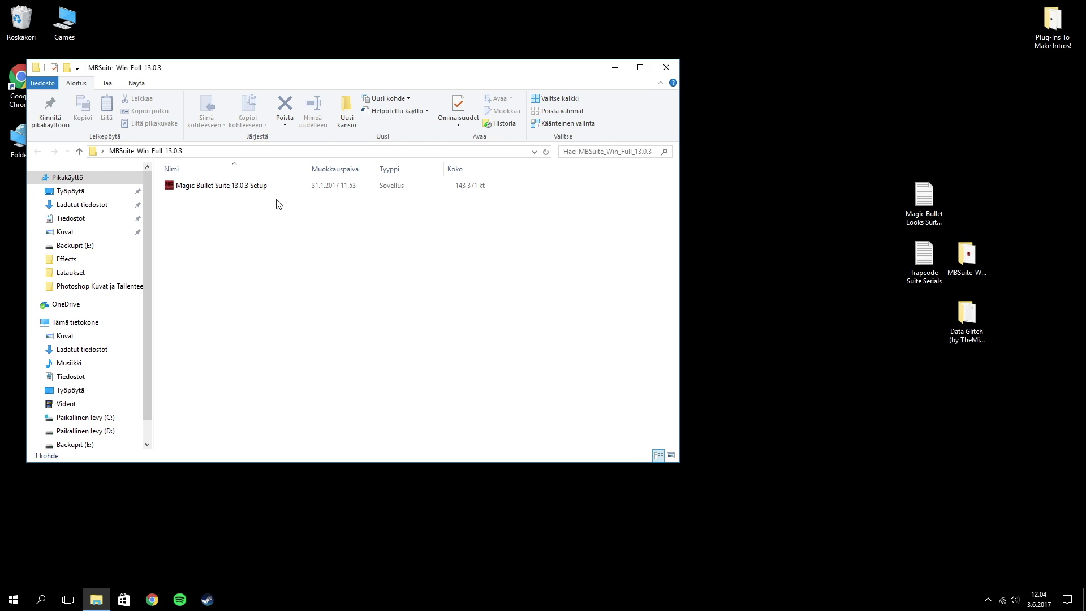
click(925, 262)
ctrl+click(925, 203)
drag(934, 261, 812, 266)
drag(922, 258, 21, 21)
drag(941, 217, 942, 277)
- Launch the Magic Bullet Suite 13.0.3 setup, allow it to make changes, and continue to the registration
click(327, 257)
double_click(333, 189)
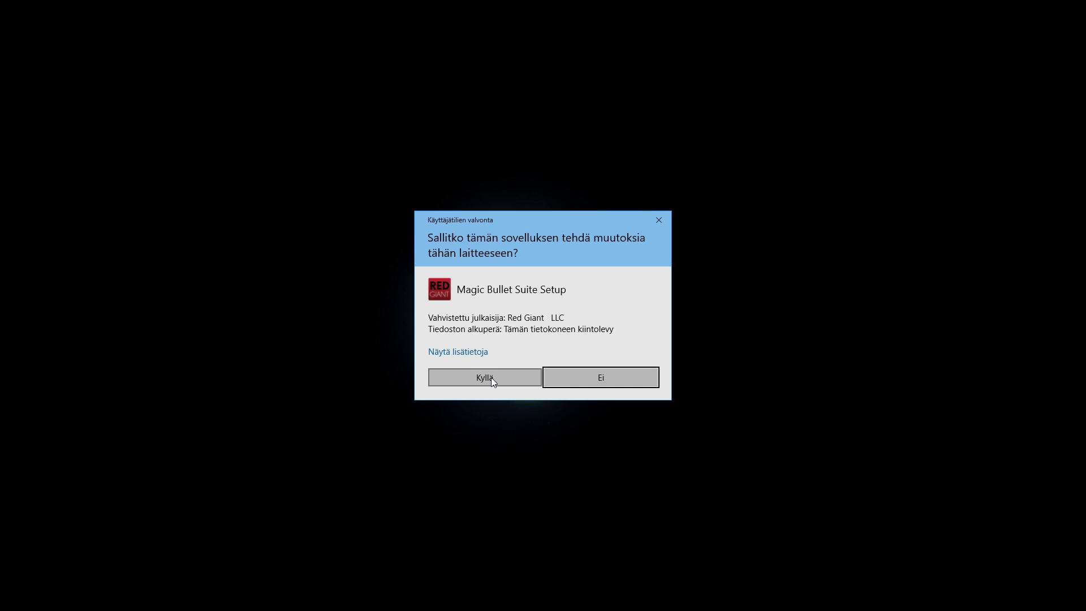
click(492, 379)
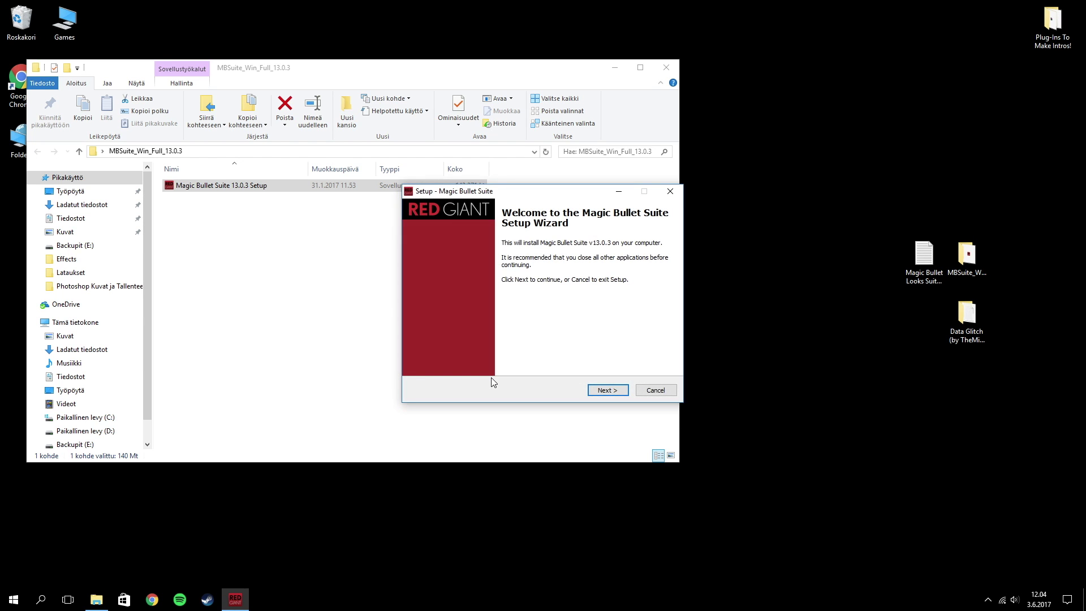
click(597, 392)
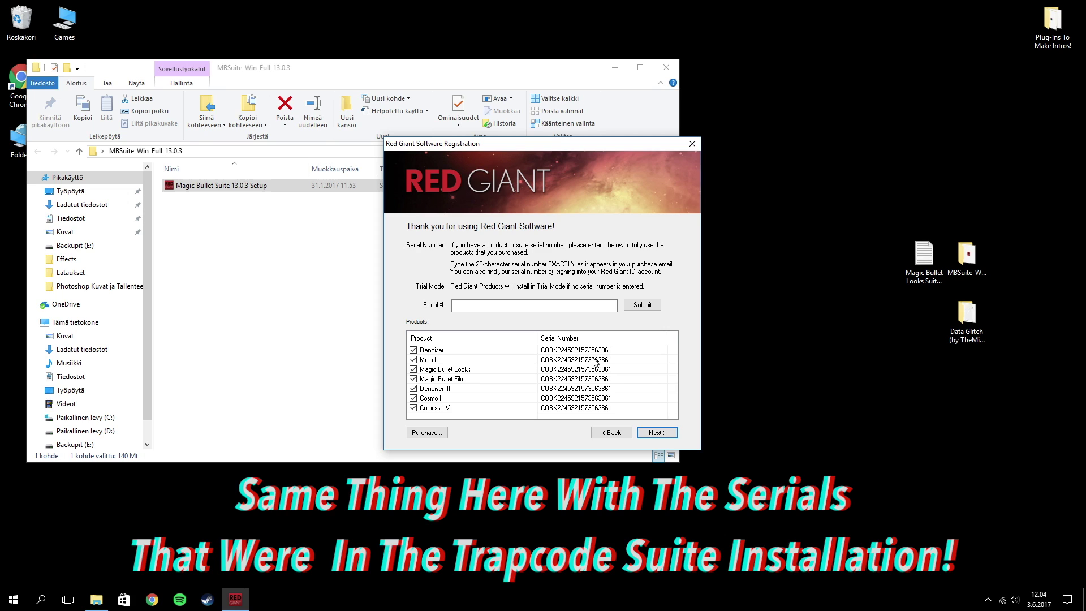
- Copy the serial number from the Magic Bullet Looks Suite Serial text file and close the file
double_click(923, 257)
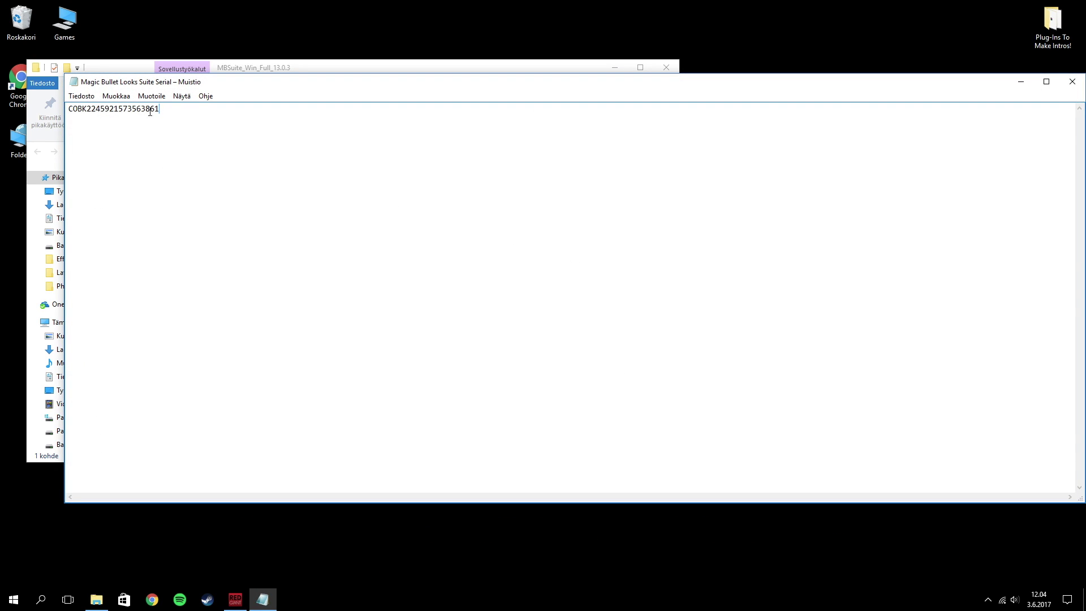
drag(161, 110, 37, 115)
right_click(101, 115)
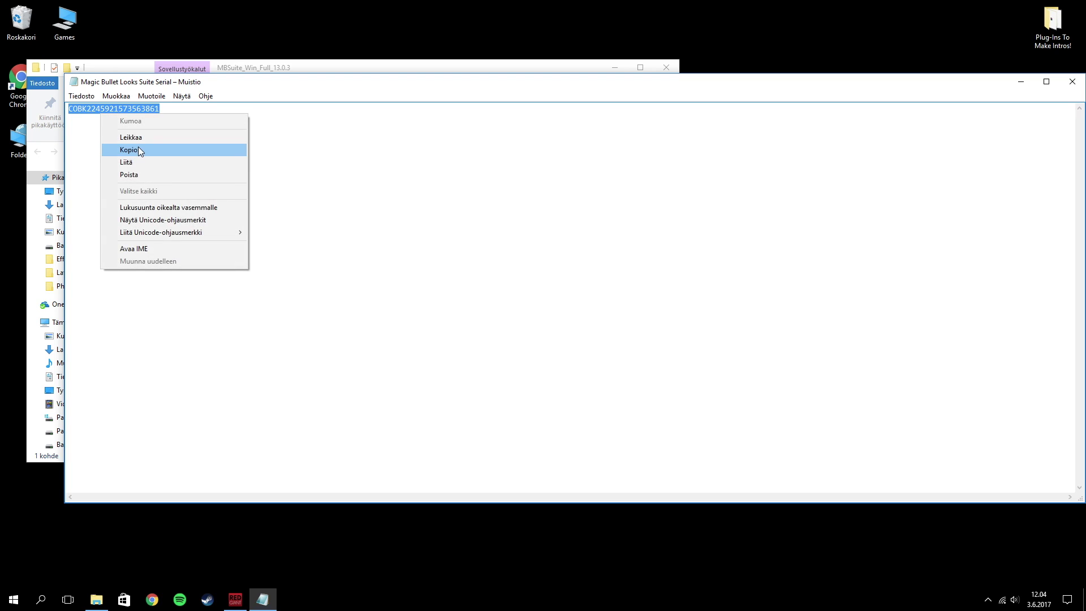
click(138, 147)
click(1072, 81)
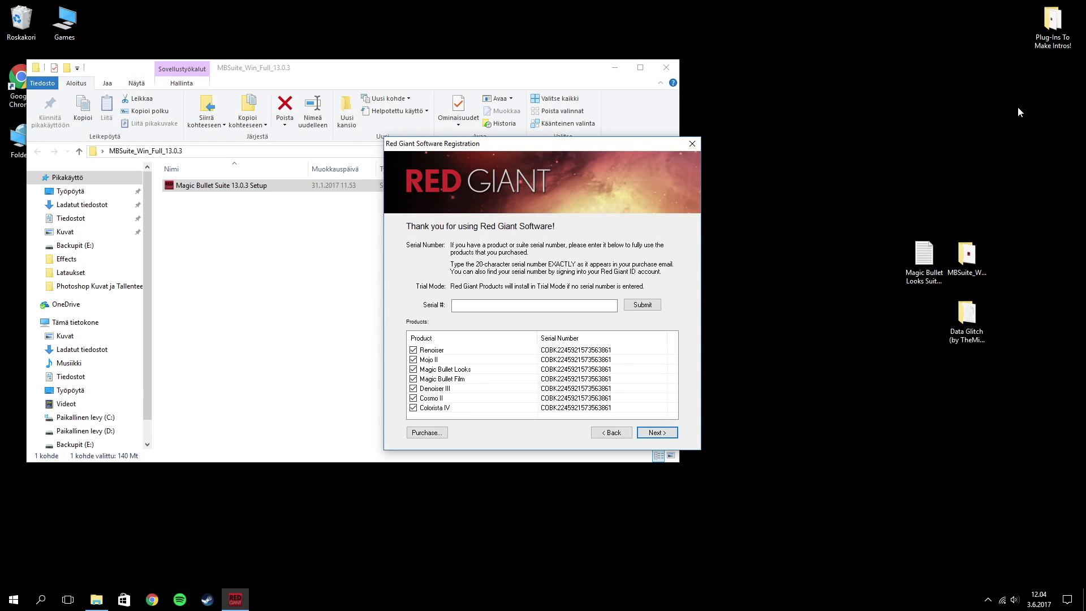
- Register Magic Bullet Suite by pasting the copied serial number into the serial field, submitting it, and closing the message
right_click(535, 304)
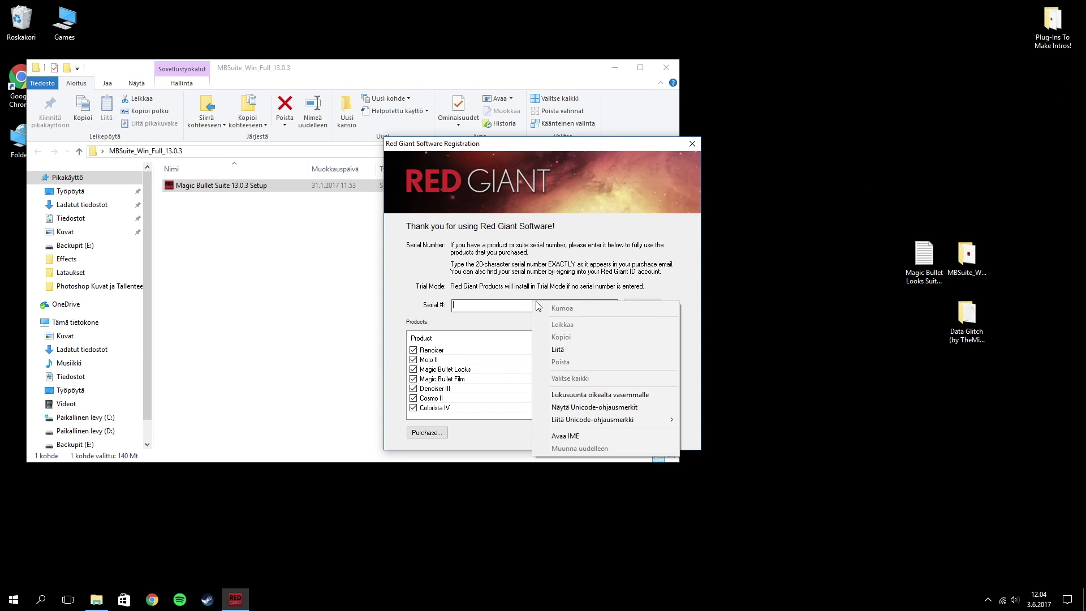
click(573, 349)
click(638, 307)
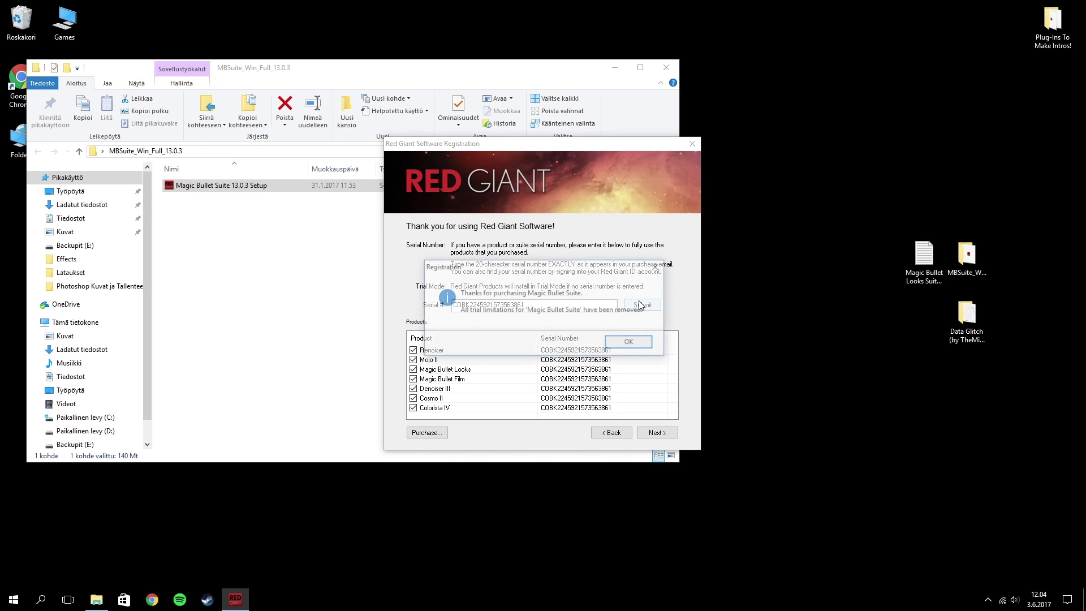
click(631, 343)
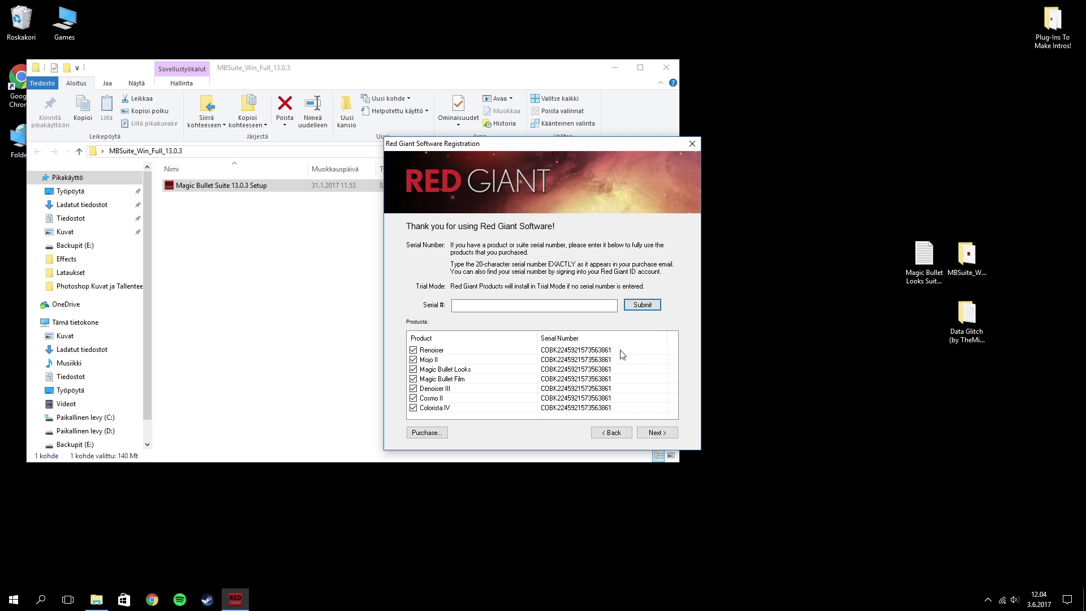
- Accept the license agreement and install Magic Bullet Suite for After Effects and Premiere Pro CC 2017, finishing without opening the post-installation page
click(644, 433)
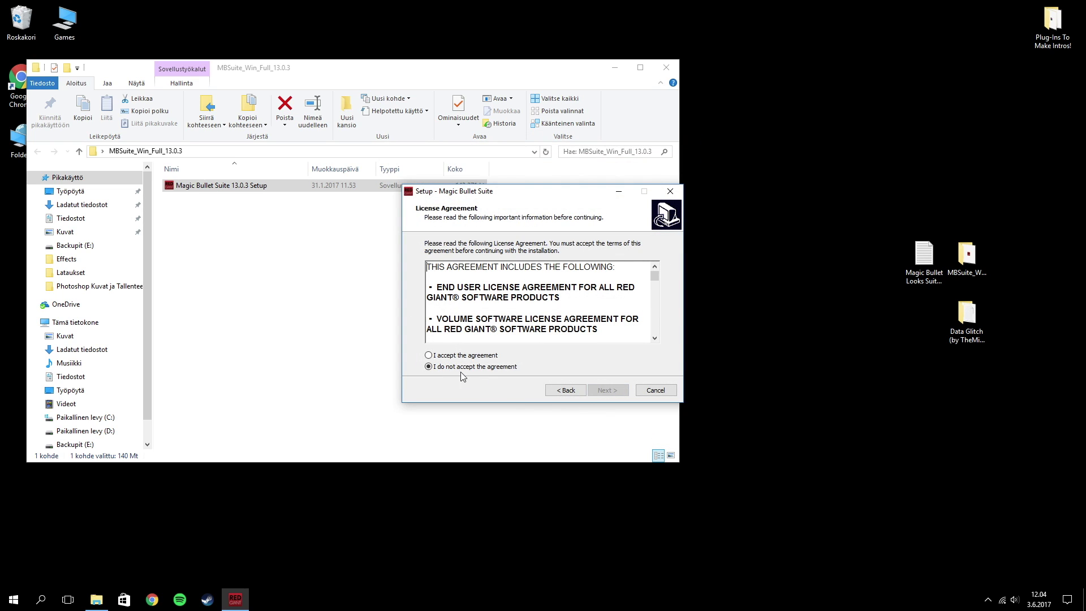
click(453, 356)
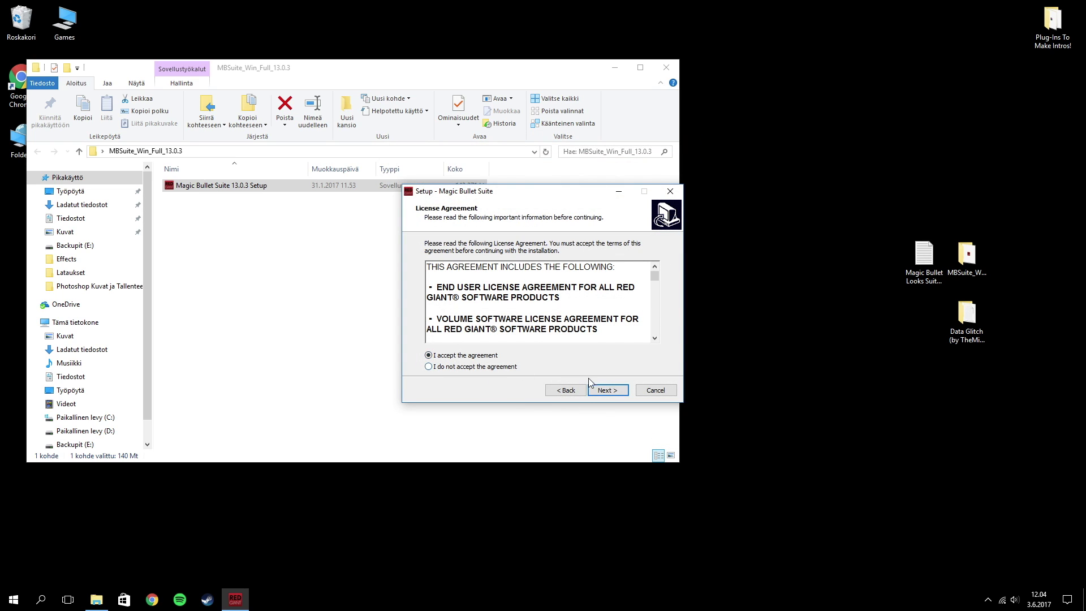
click(615, 394)
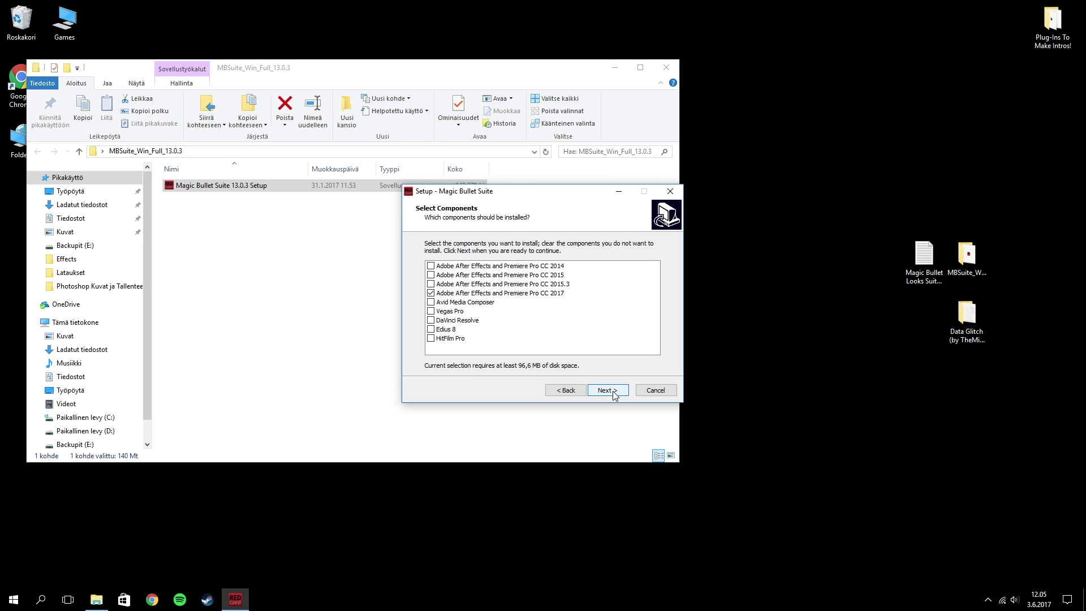
click(615, 394)
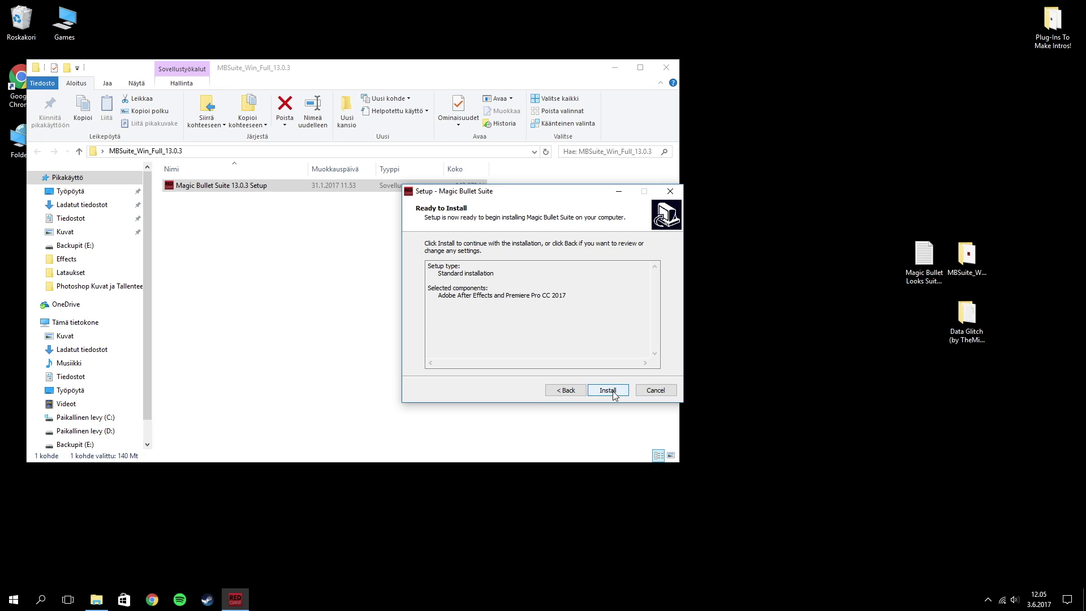
click(614, 395)
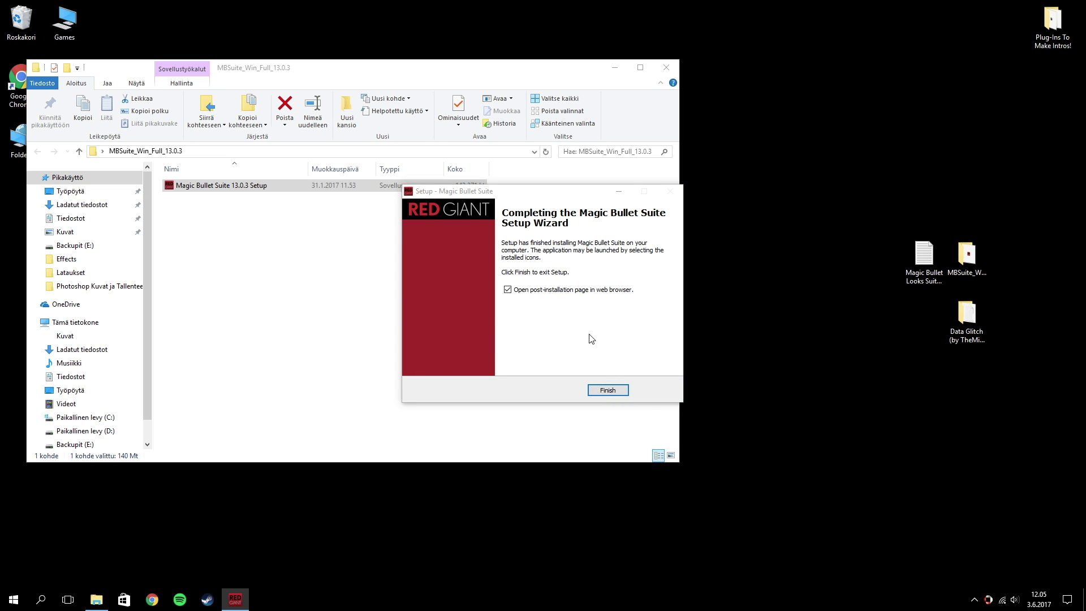
click(508, 289)
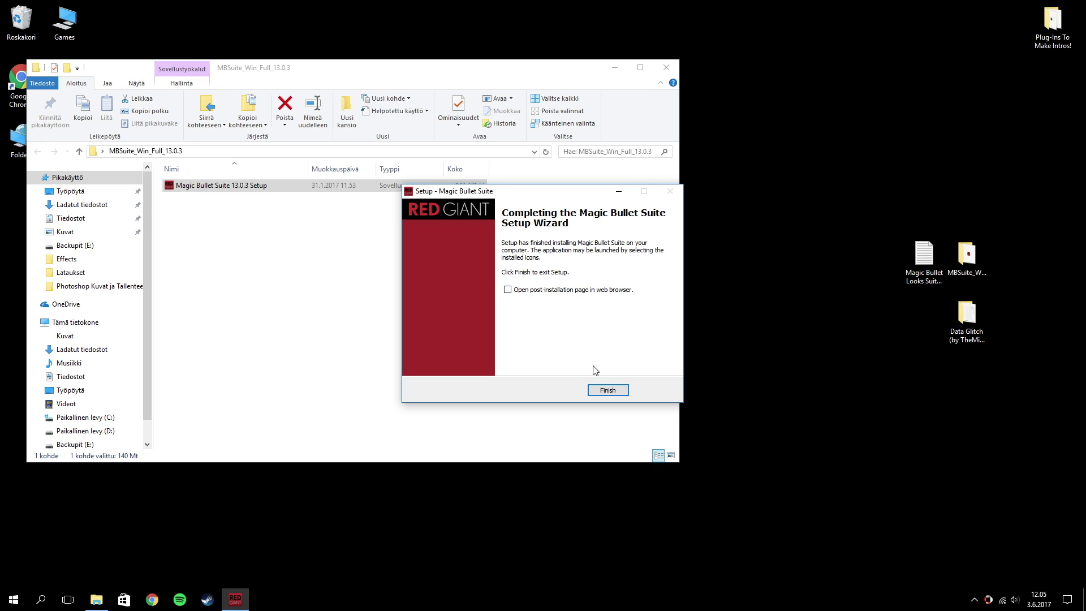
click(606, 389)
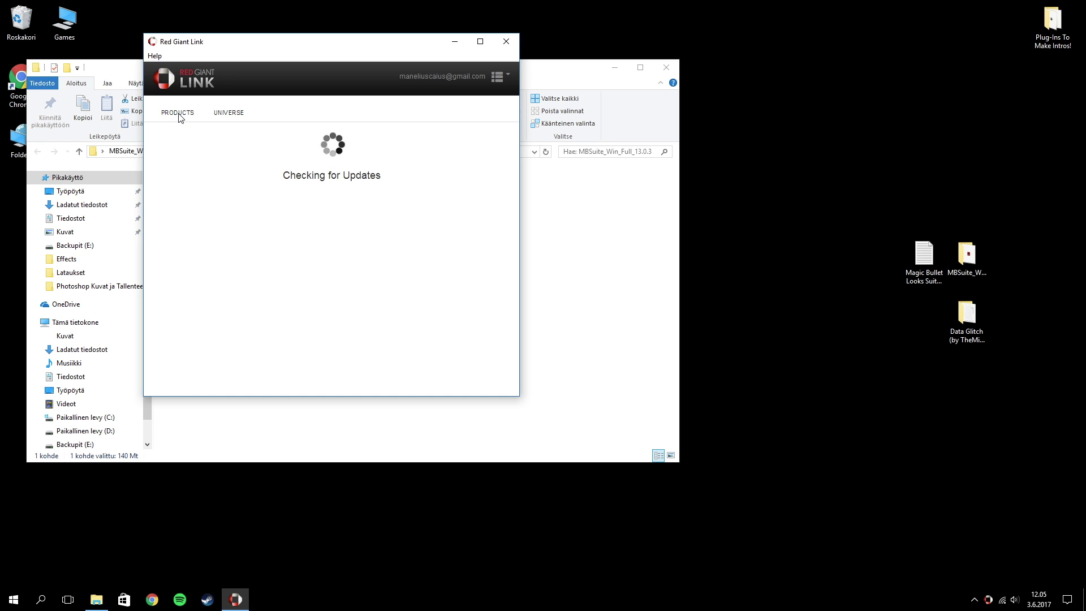
- Look through the list of installed products in Red Giant Link and close it
scroll(393, 213, down, 5)
scroll(395, 220, up, 5)
scroll(395, 220, down, 5)
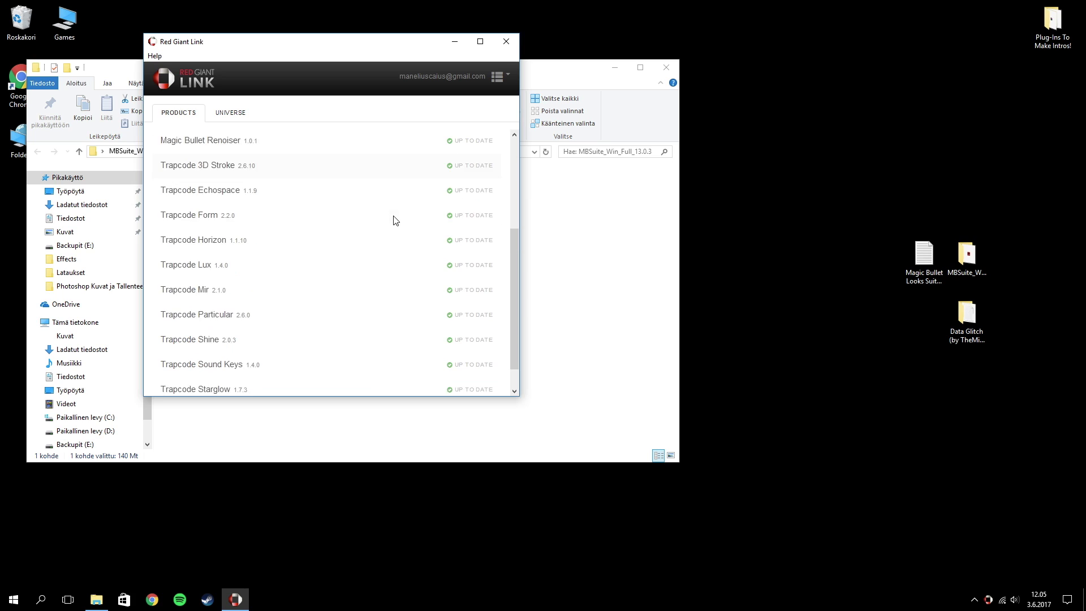
scroll(396, 220, up, 5)
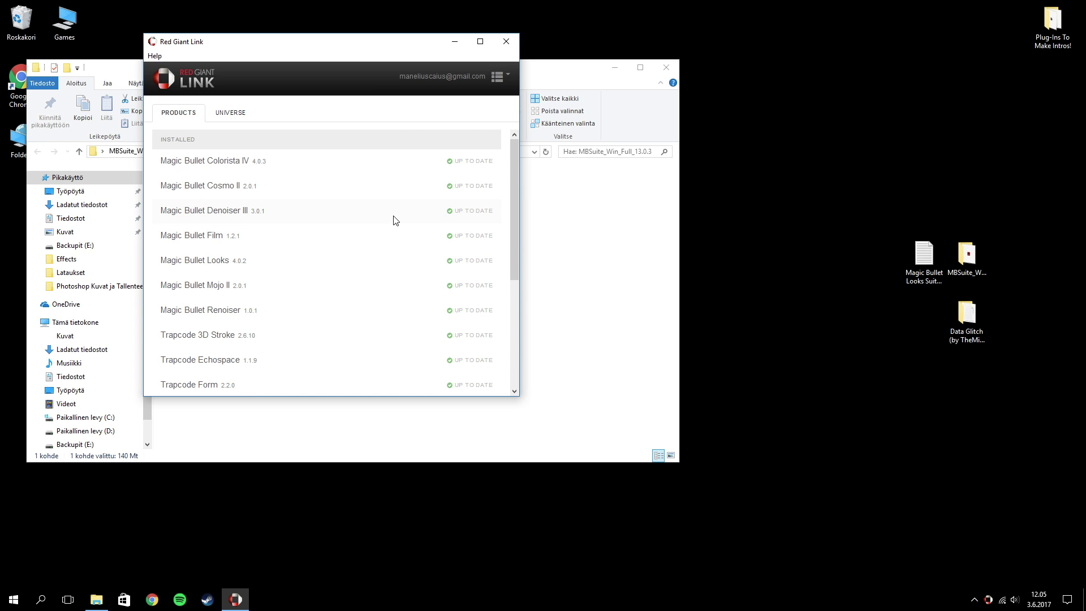
click(511, 40)
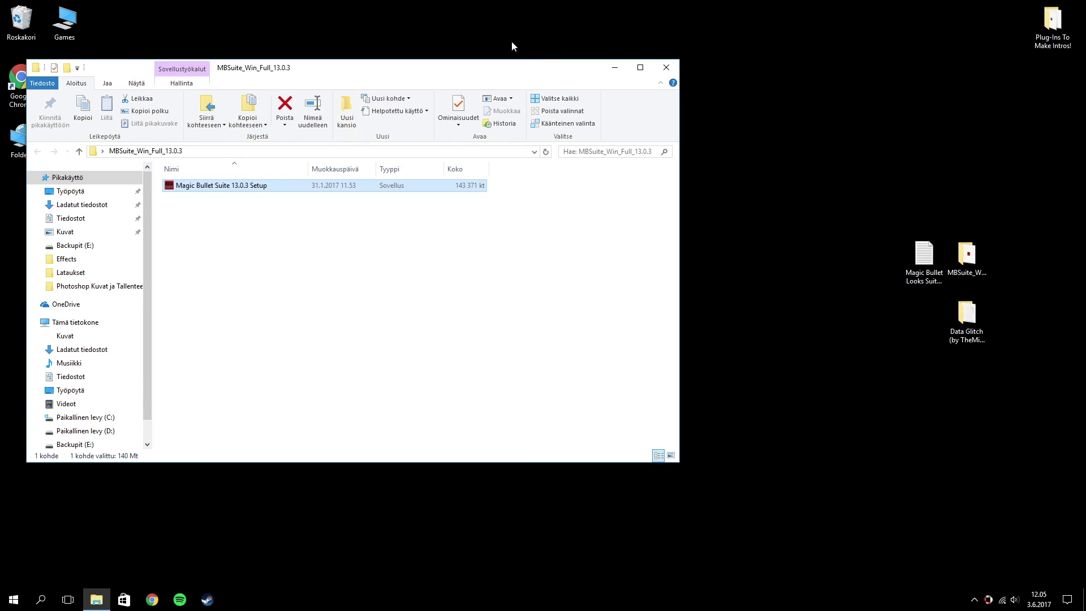
- Close the setup folder, move the MBSuite folder to the recycle bin, and place the Data Glitch folder beside the Magic Bullet serial file
click(666, 67)
drag(959, 261, 20, 26)
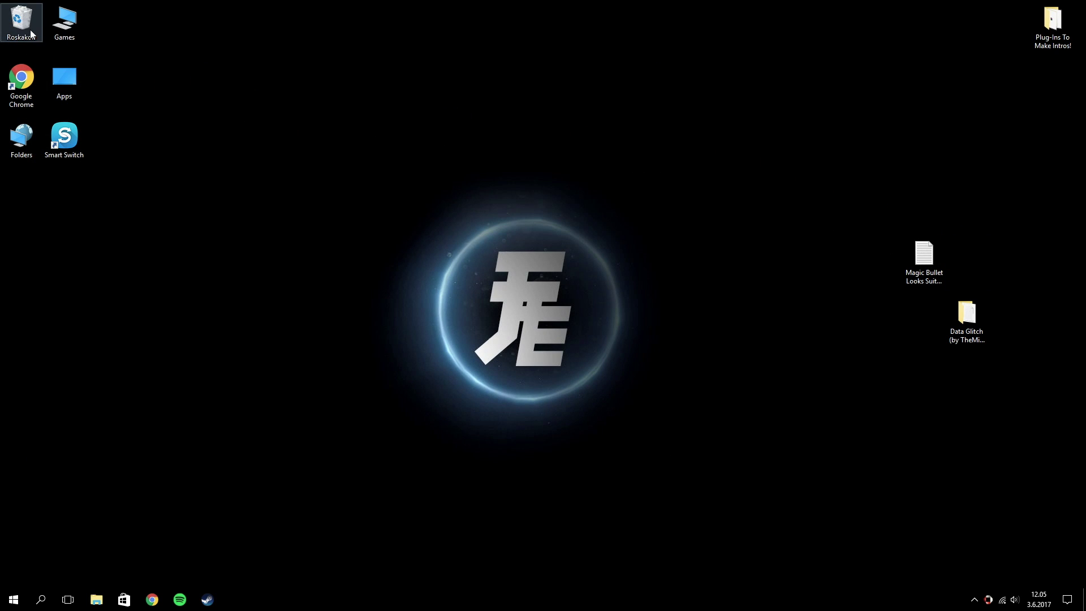
drag(952, 337, 956, 266)
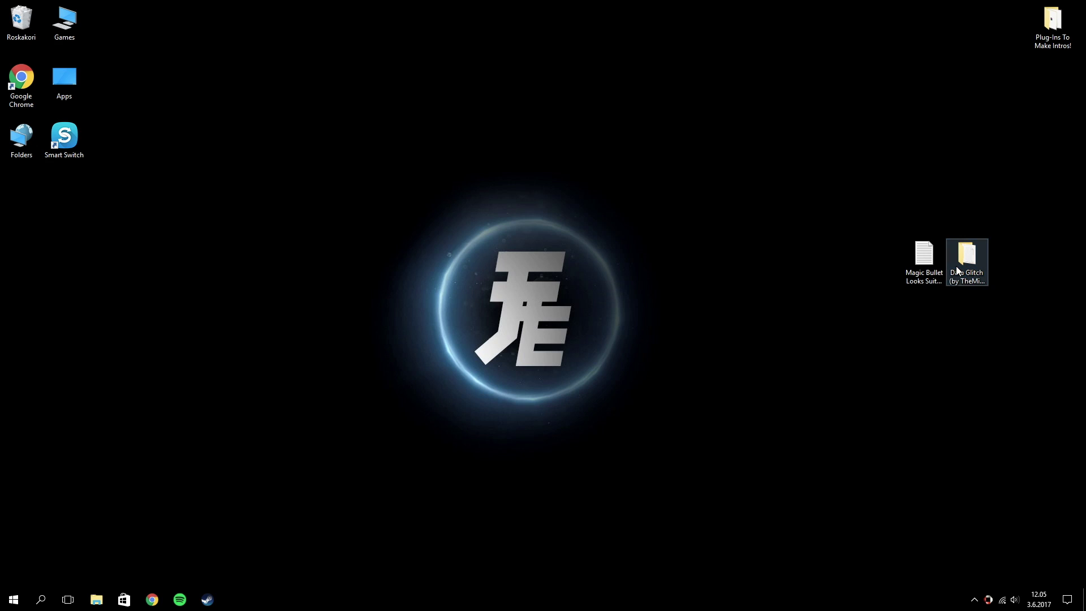
- Examine the contents of the Data Glitch (by TheMineders) folder and its Data Glitch subfolder, and close it
double_click(956, 266)
click(202, 189)
double_click(195, 187)
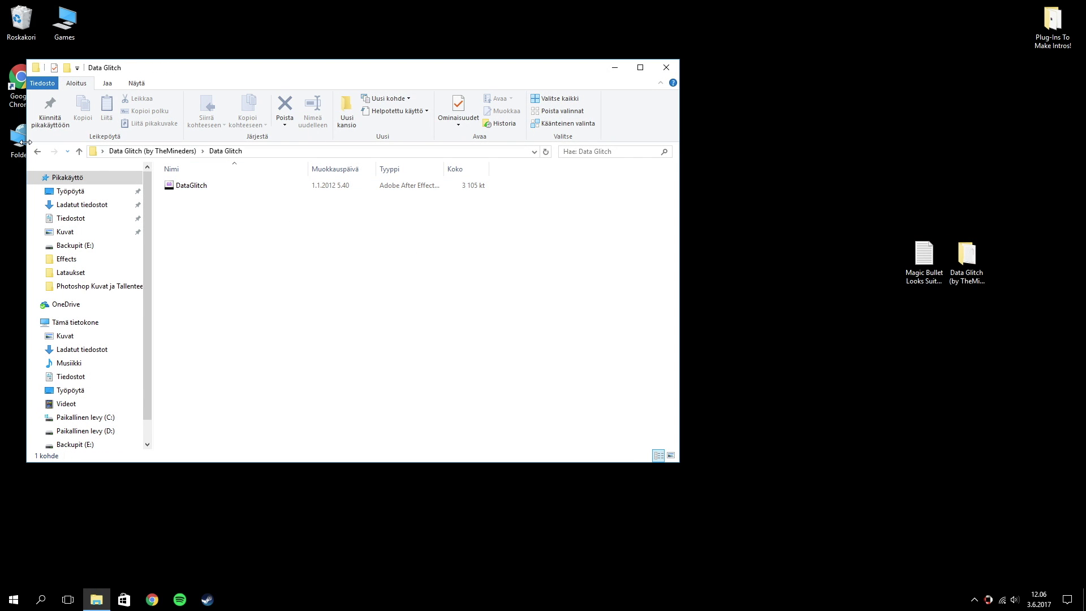
key(alt+Left)
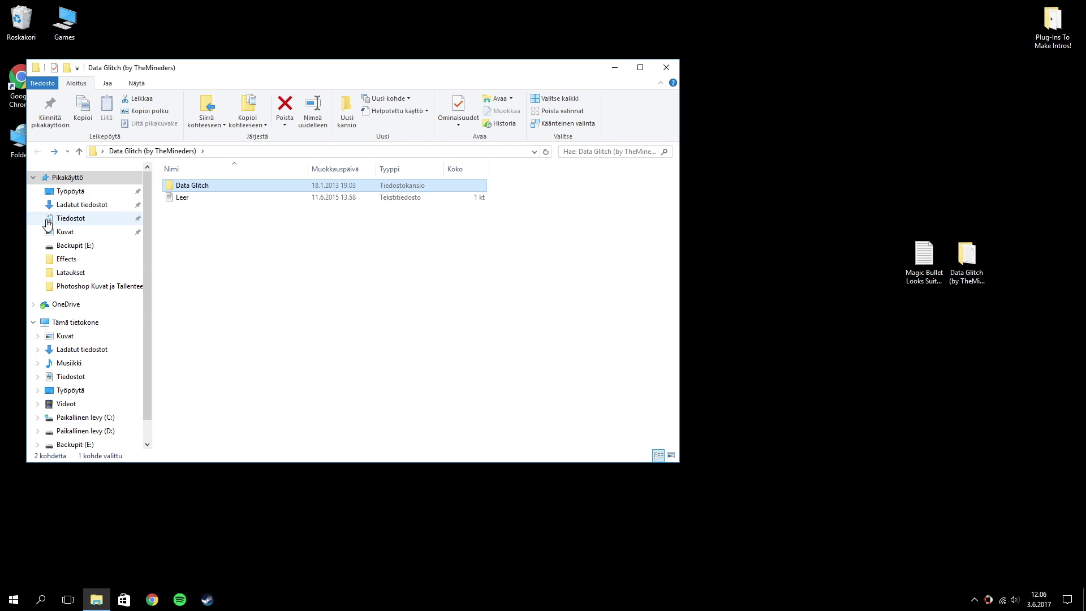
click(663, 68)
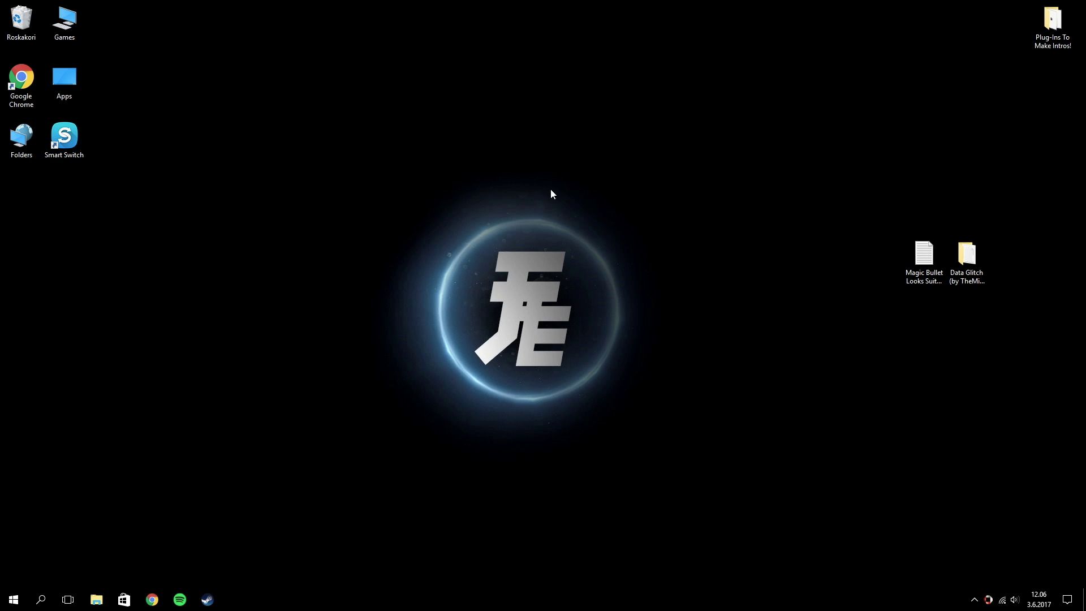
- Open the Effects folder under C:, Program Files, Adobe, Adobe After Effects CC 2017, Support Files, Plug-ins
click(97, 599)
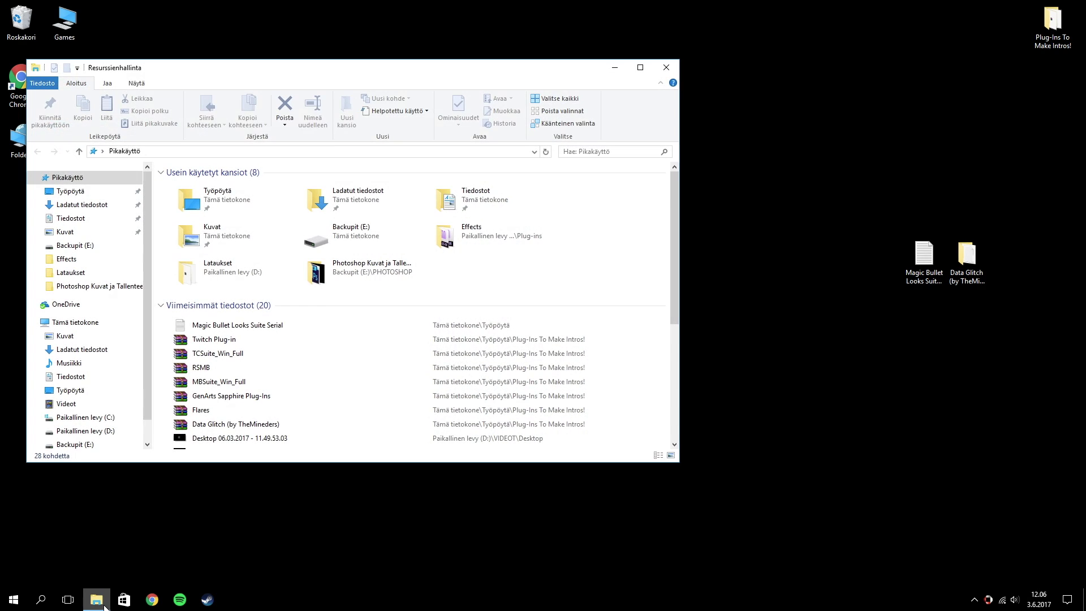
click(82, 417)
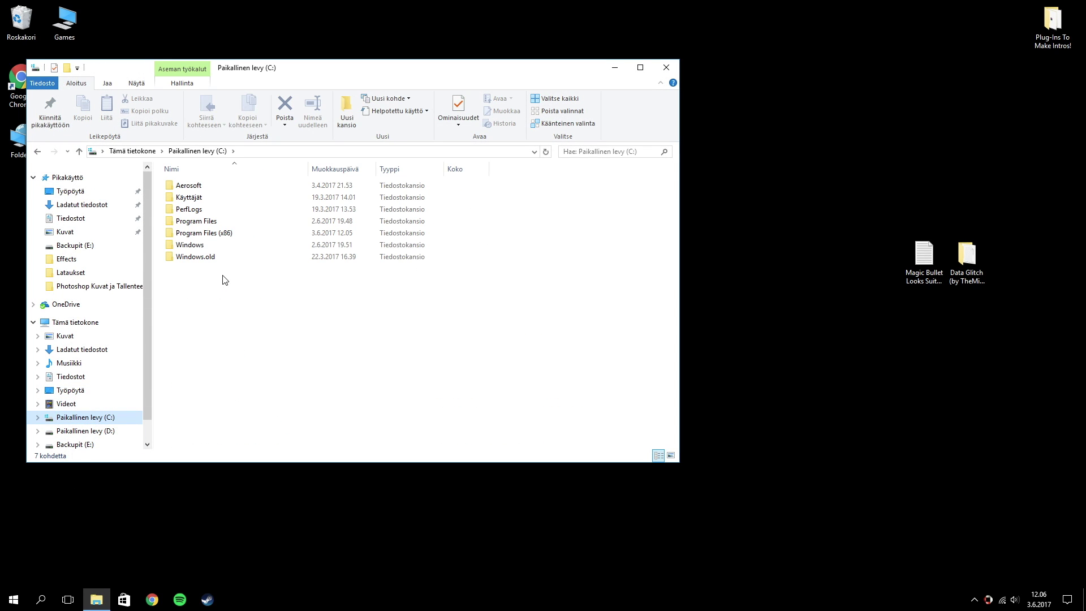
double_click(195, 221)
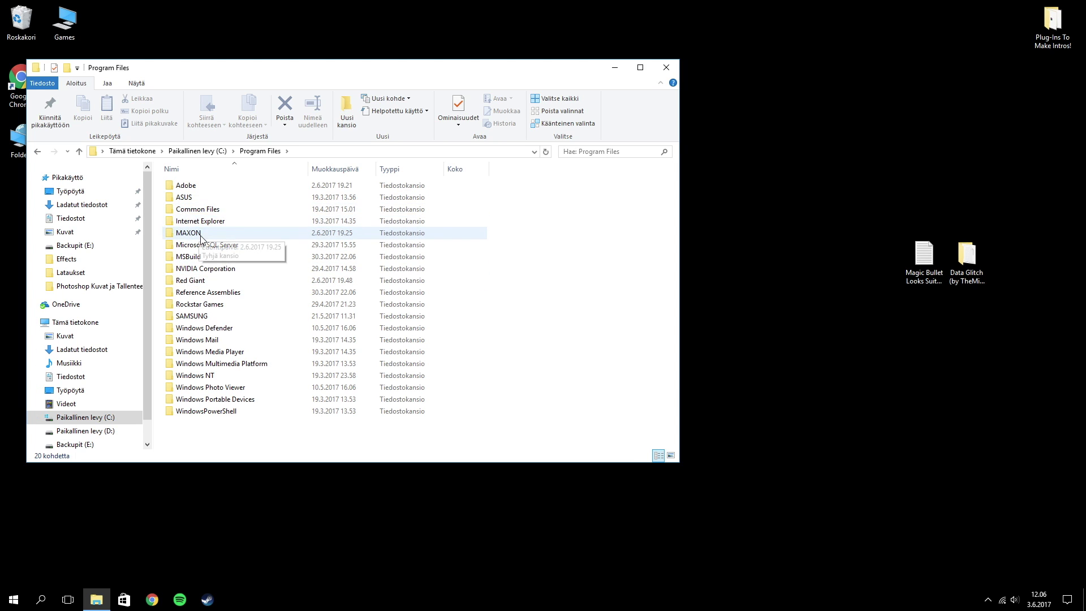
double_click(200, 186)
double_click(200, 187)
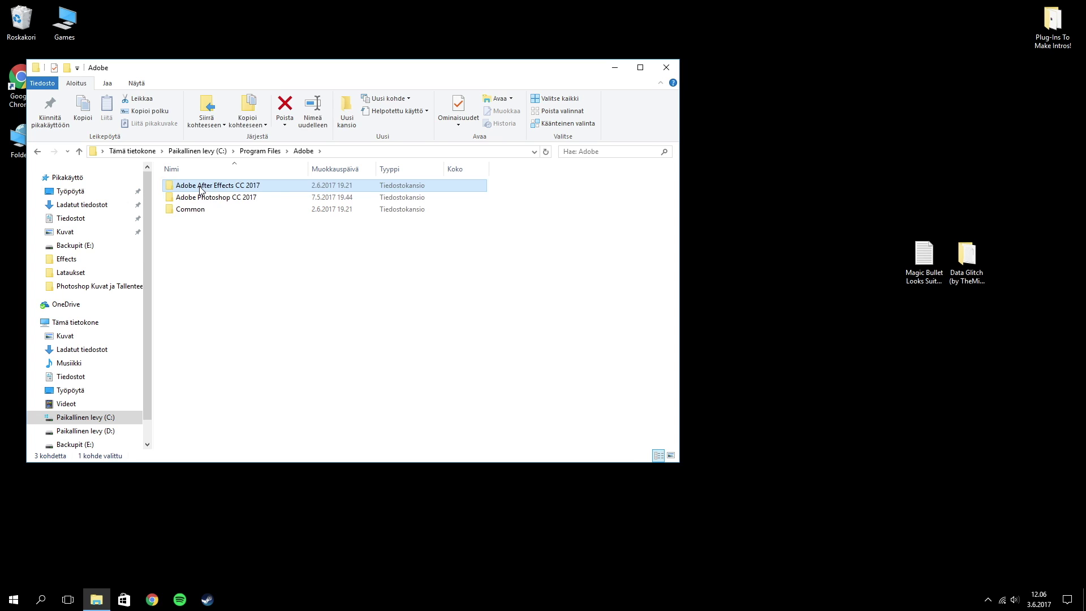
double_click(201, 185)
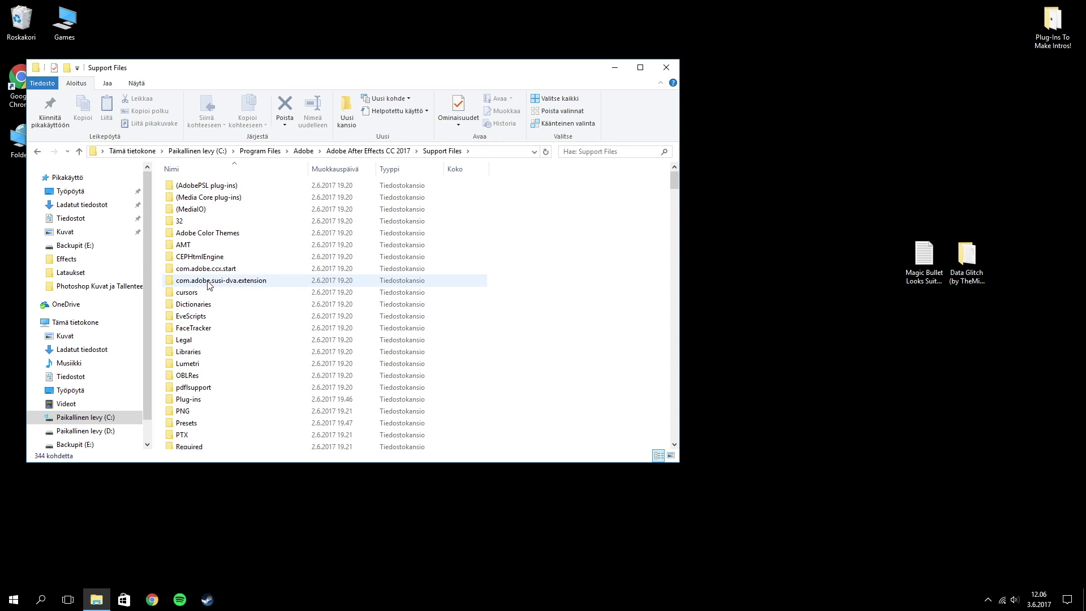
double_click(197, 396)
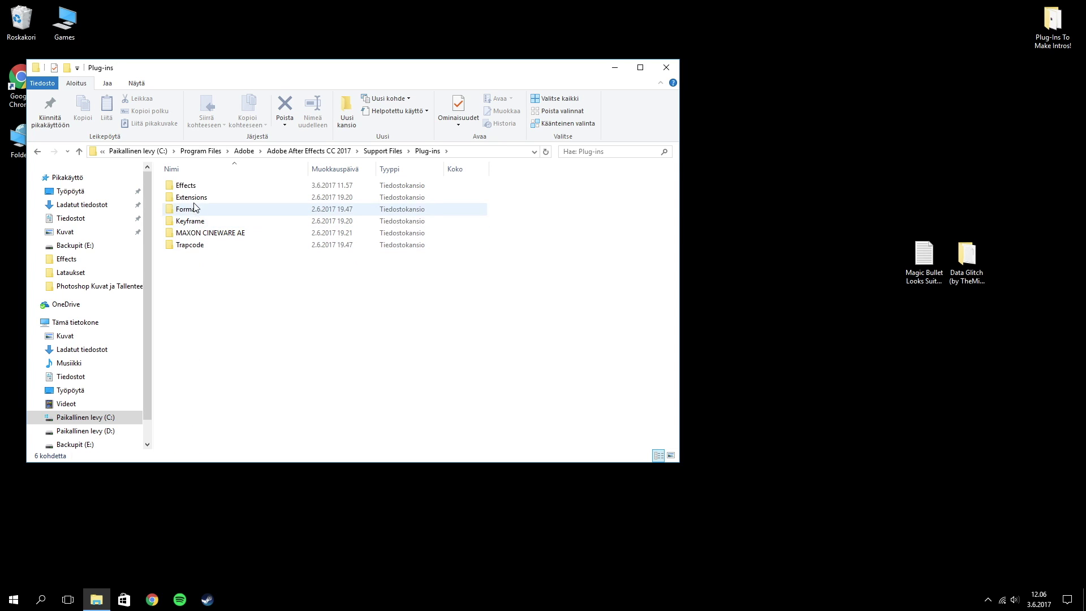
double_click(192, 185)
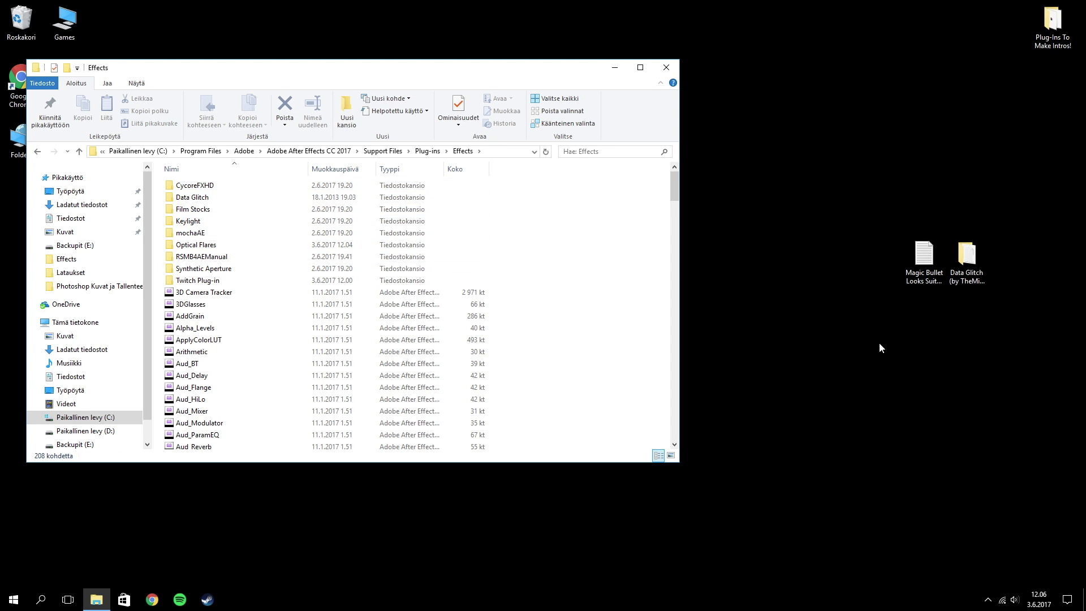
- Move the Data Glitch subfolder from the Data Glitch (by TheMineders) folder into the Effects folder, replacing the existing DataGlitch.aex file
double_click(967, 256)
drag(376, 89, 906, 90)
drag(513, 73, 422, 82)
drag(789, 202, 537, 272)
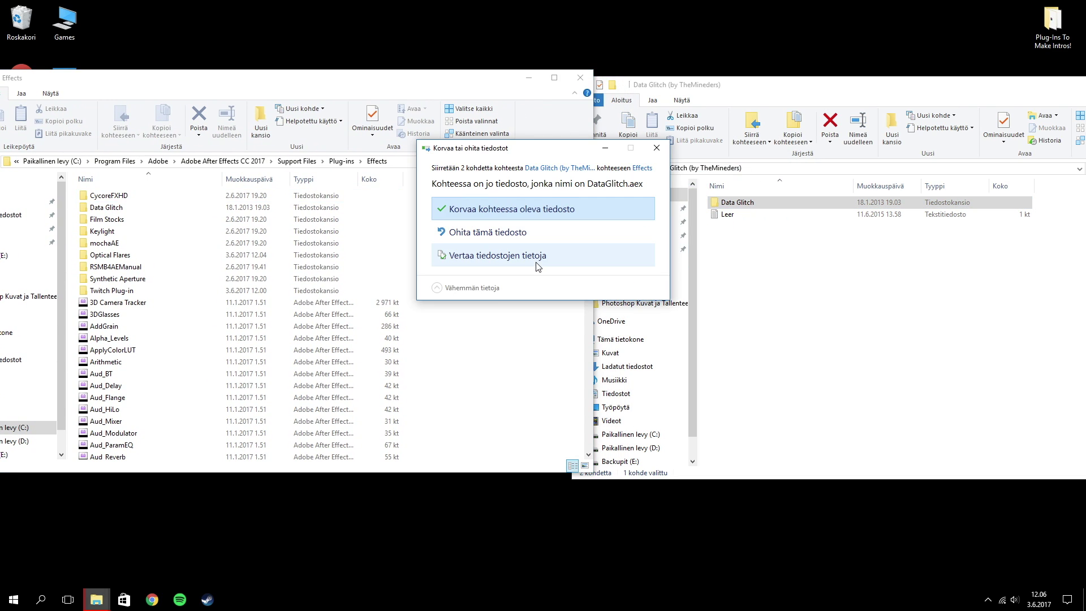
click(508, 210)
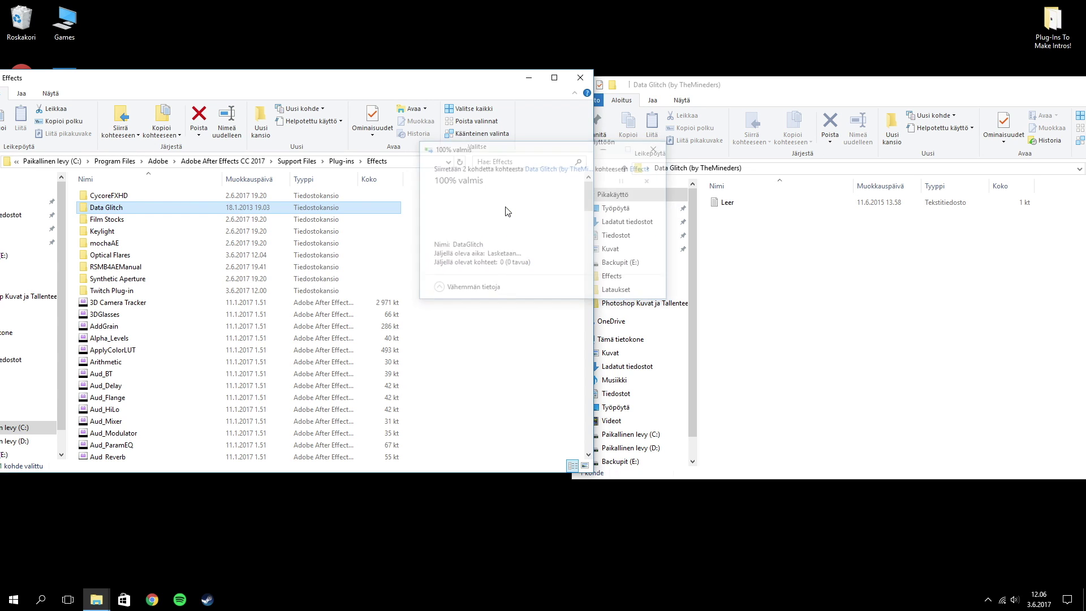
- Close both folder windows and move the Magic Bullet serial file and the Data Glitch folder to the recycle bin
click(586, 75)
drag(1000, 87, 617, 128)
click(825, 126)
drag(839, 134, 11, 18)
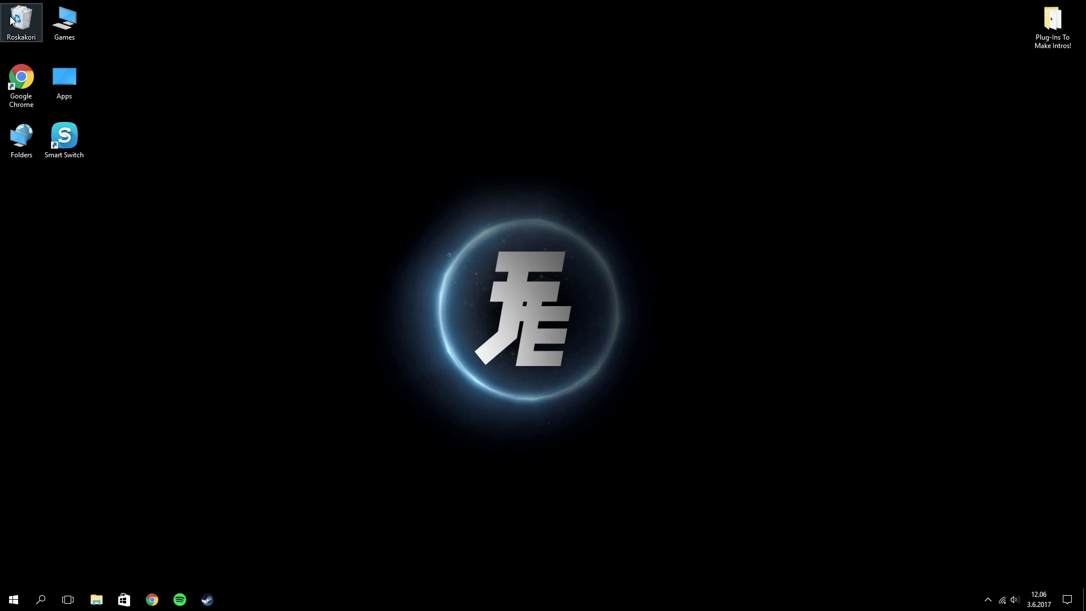
- Empty the recycle bin, permanently deleting its contents
right_click(11, 19)
click(39, 38)
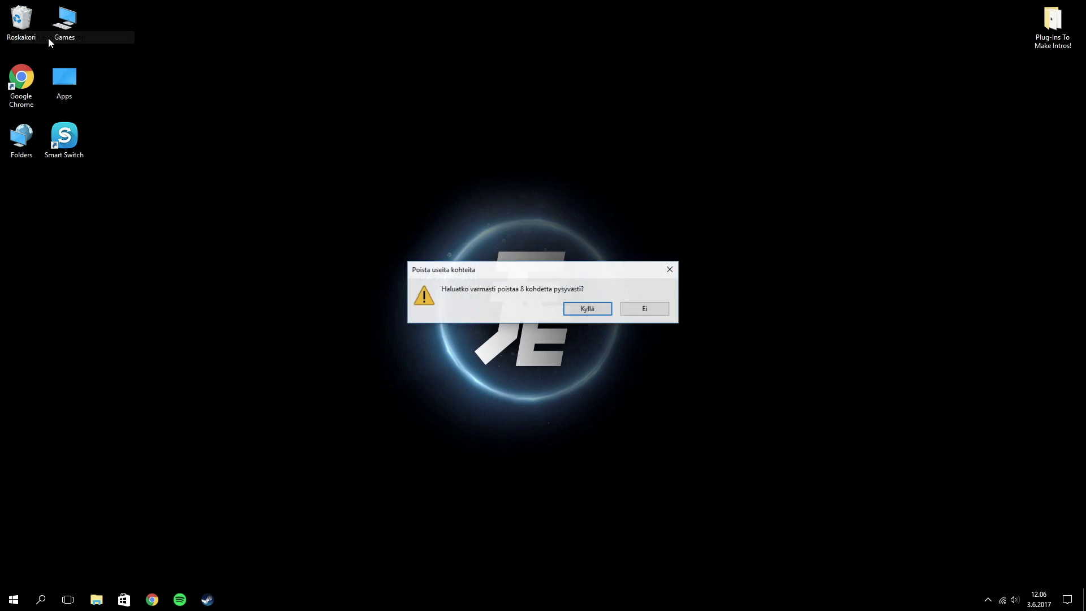
click(591, 310)
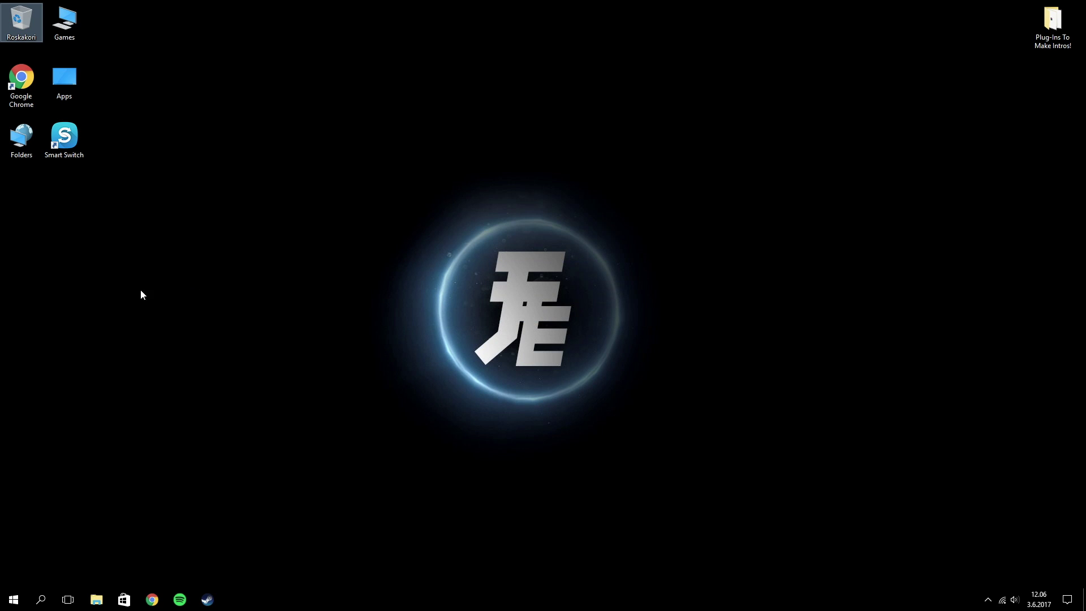
- Find and launch Adobe After Effects CC 2017, dismiss the Start screen, and maximize the window
click(40, 598)
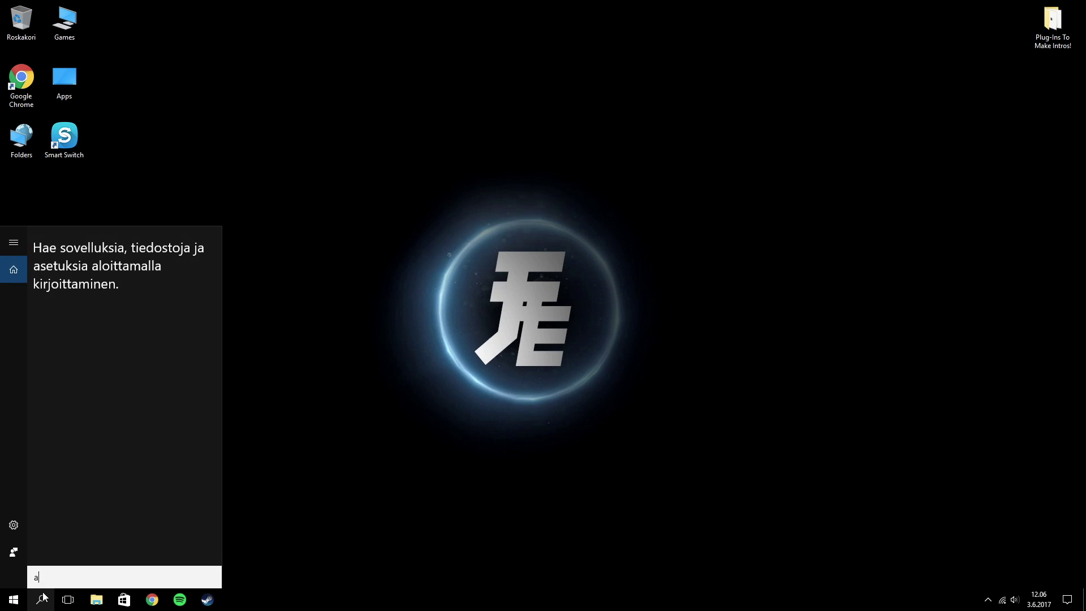
text(after)
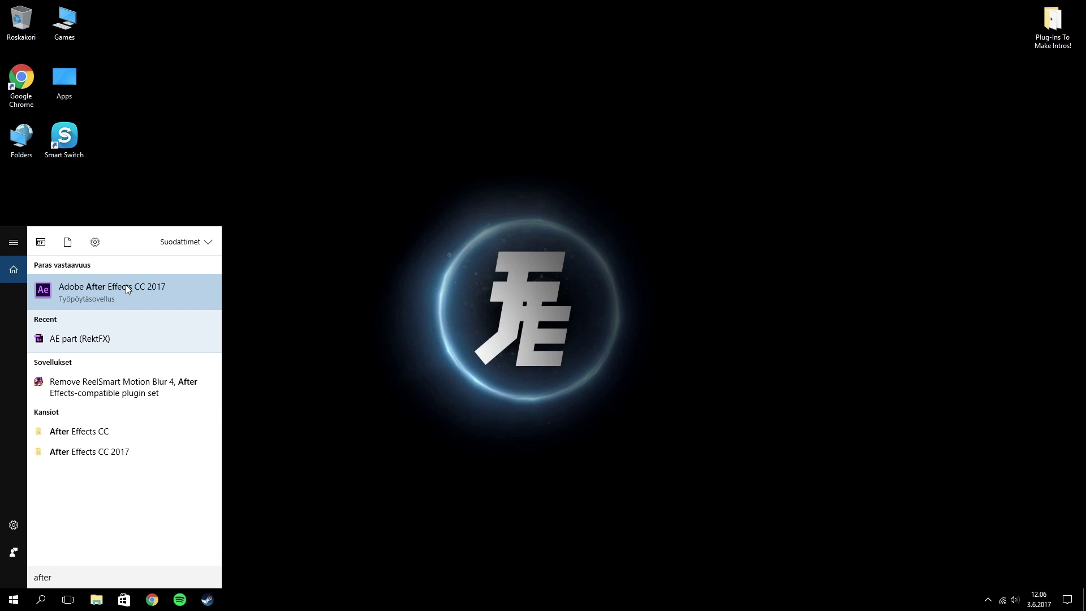
click(126, 286)
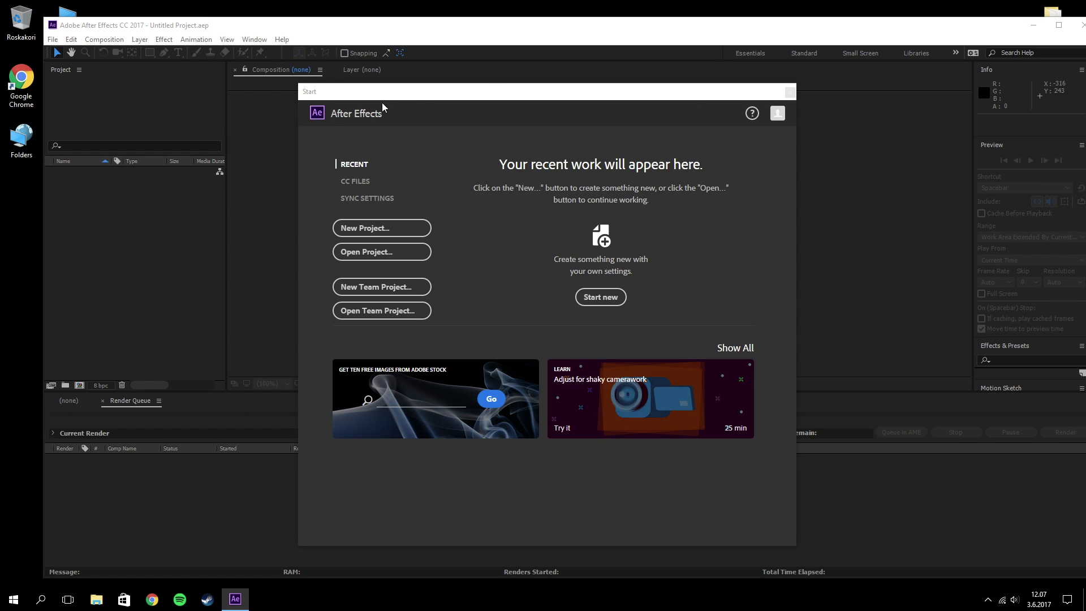
click(340, 32)
double_click(339, 28)
- Collapse the Preview panel and search Effects & Presets for RSM, Sapph and Magi in turn, clearing the search at the end
click(1069, 49)
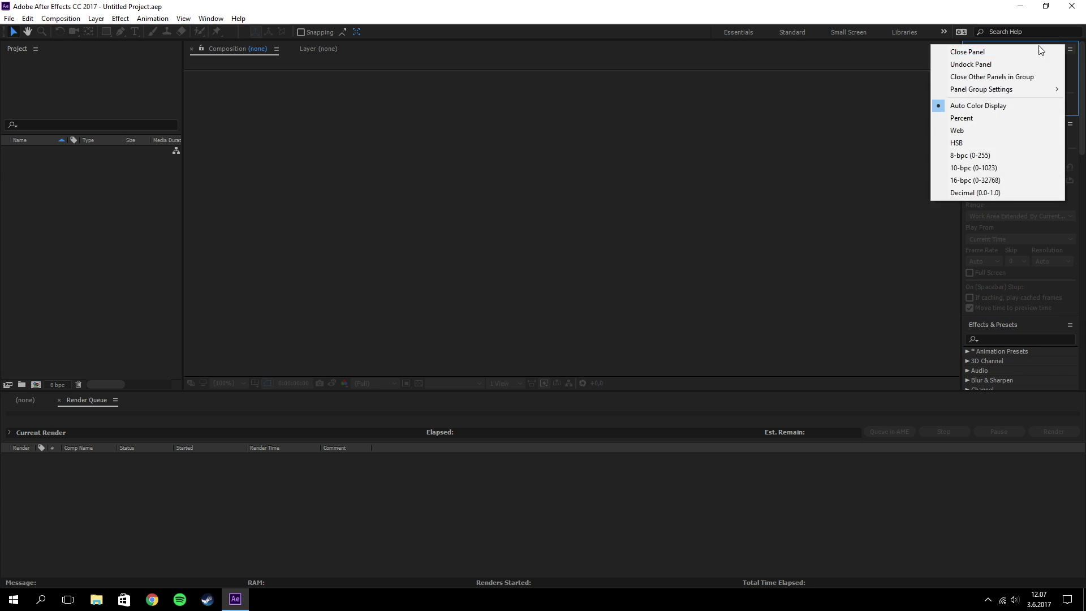
click(1058, 128)
click(1007, 156)
text(RSM)
click(1020, 193)
text(Sapph)
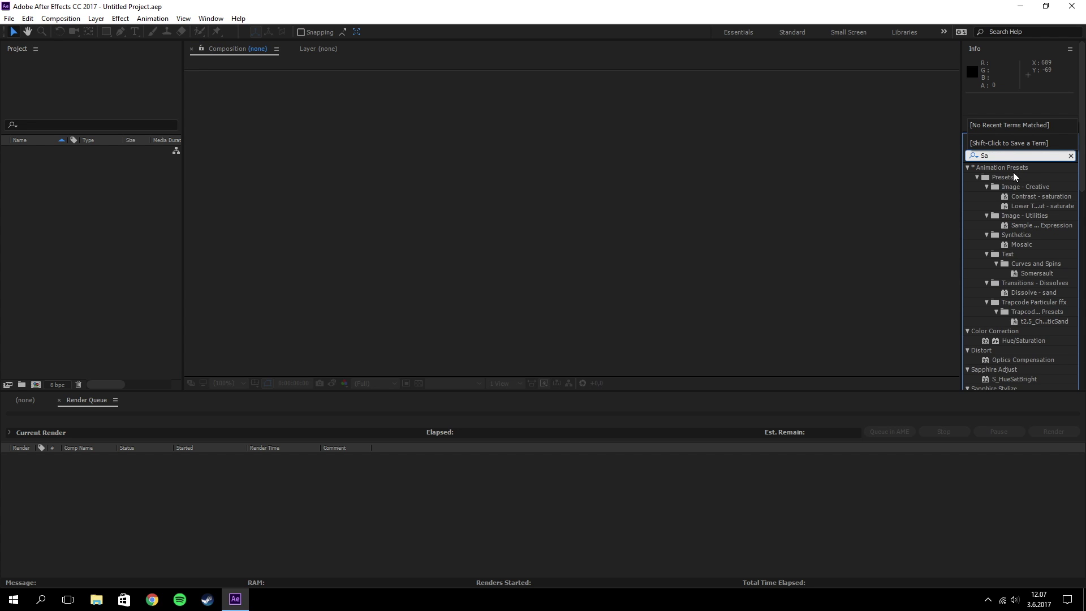
double_click(1014, 156)
text(Magi)
key(BackSpace)
key(BackSpace)
key(BackSpace)
key(BackSpace)
- Expand and collapse the RE:Vision Plug-ins category and several Sapphire categories in Effects & Presets to view their effects
scroll(1014, 252, down, 3)
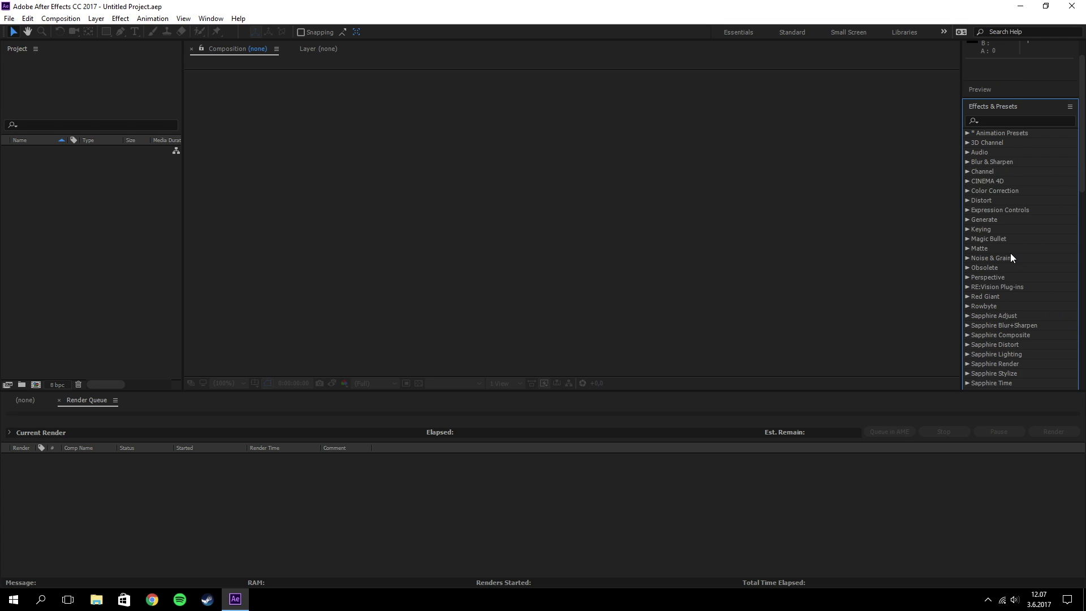
click(967, 252)
click(967, 253)
click(966, 281)
click(967, 280)
click(967, 310)
click(966, 310)
click(967, 319)
click(967, 319)
click(966, 329)
click(966, 329)
click(967, 357)
click(967, 357)
- Check the remaining plug-in categories in Effects & Presets, including Red Giant and Magic Bullet, by expanding and collapsing them
scroll(973, 362, down, 2)
click(968, 355)
scroll(968, 352, down, 7)
scroll(990, 311, up, 4)
click(967, 251)
scroll(977, 249, up, 5)
click(967, 262)
click(967, 261)
click(968, 204)
click(968, 205)
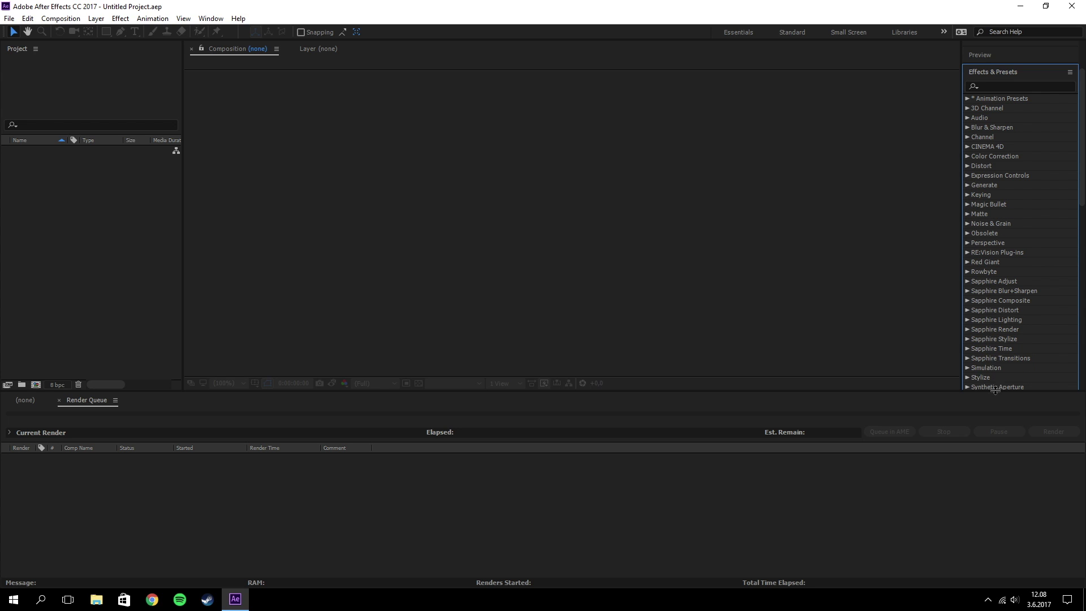
scroll(993, 315, down, 3)
scroll(996, 238, up, 5)
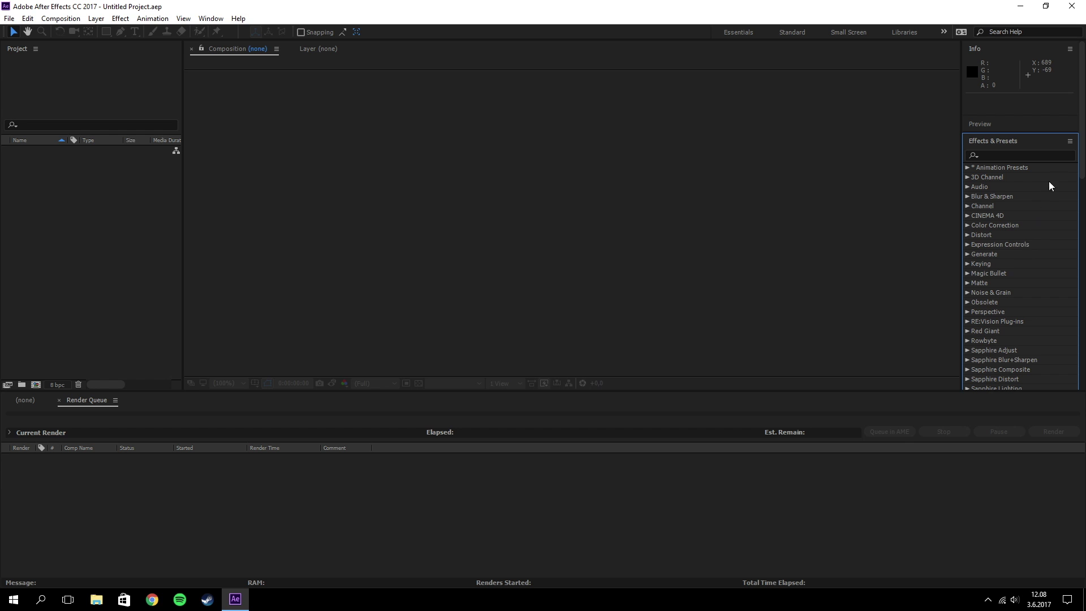
click(1070, 141)
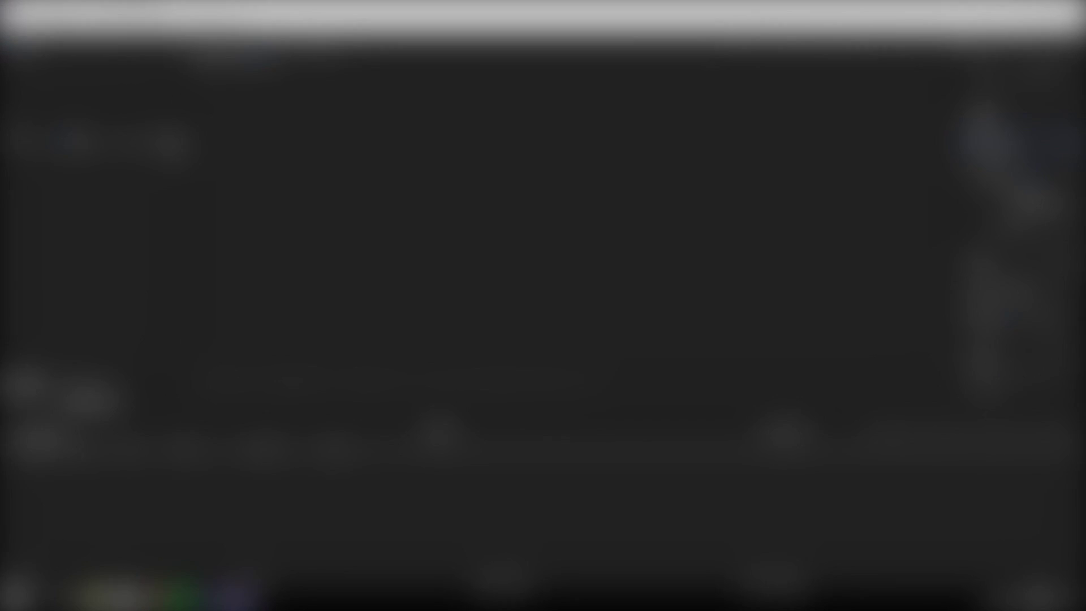